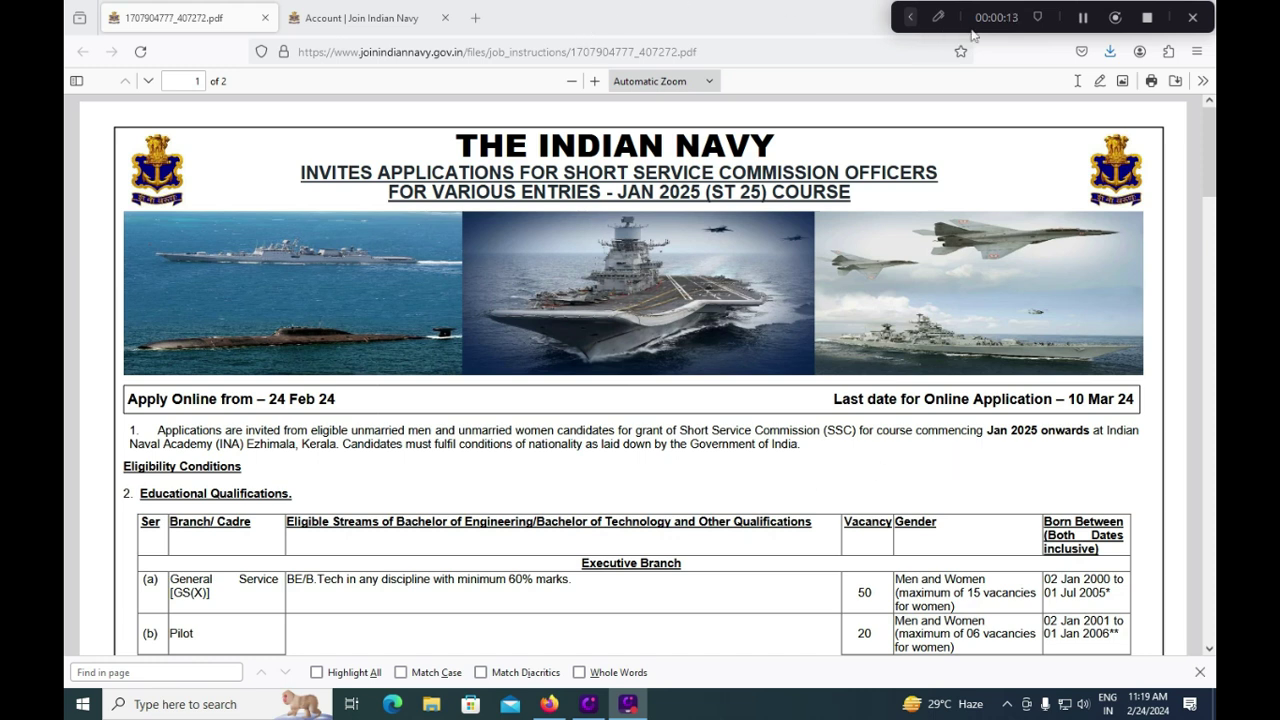
Step: Underline the '24 Feb 24' application start date and the 'Jan 2025 onwards' commencement in the PDF
left_click(937, 20)
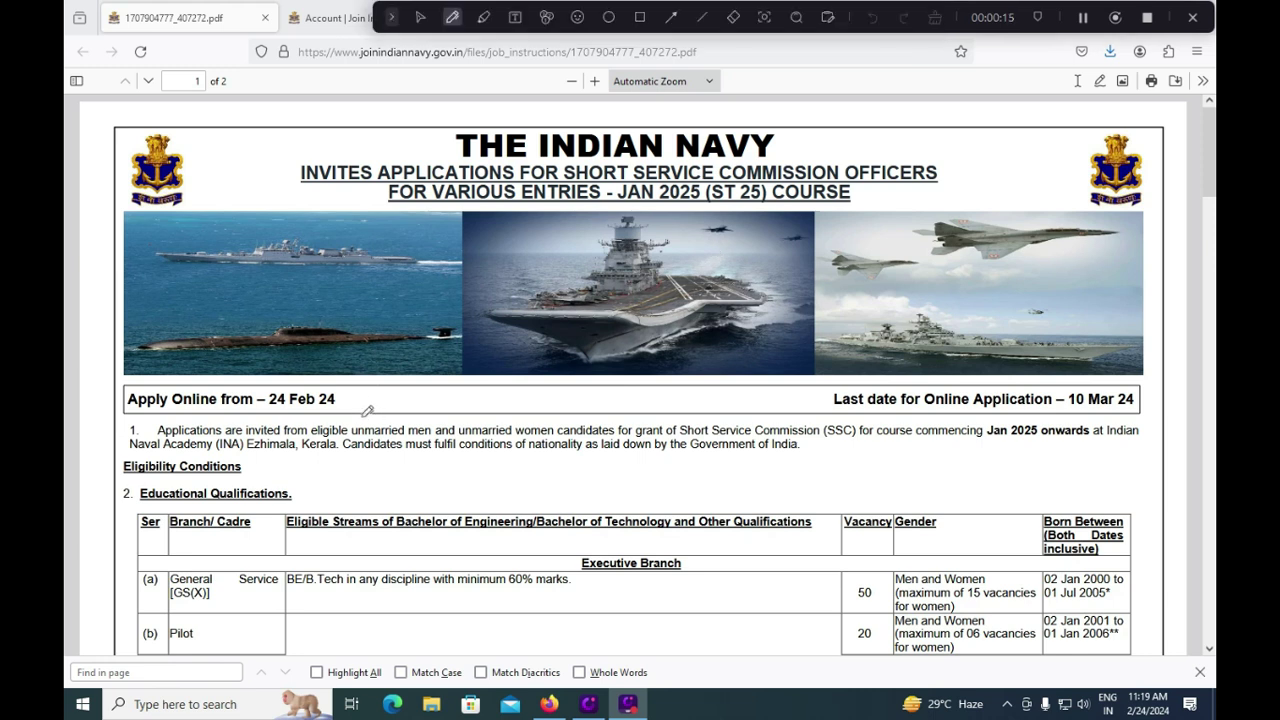
left_click_drag(344, 405, 405, 383)
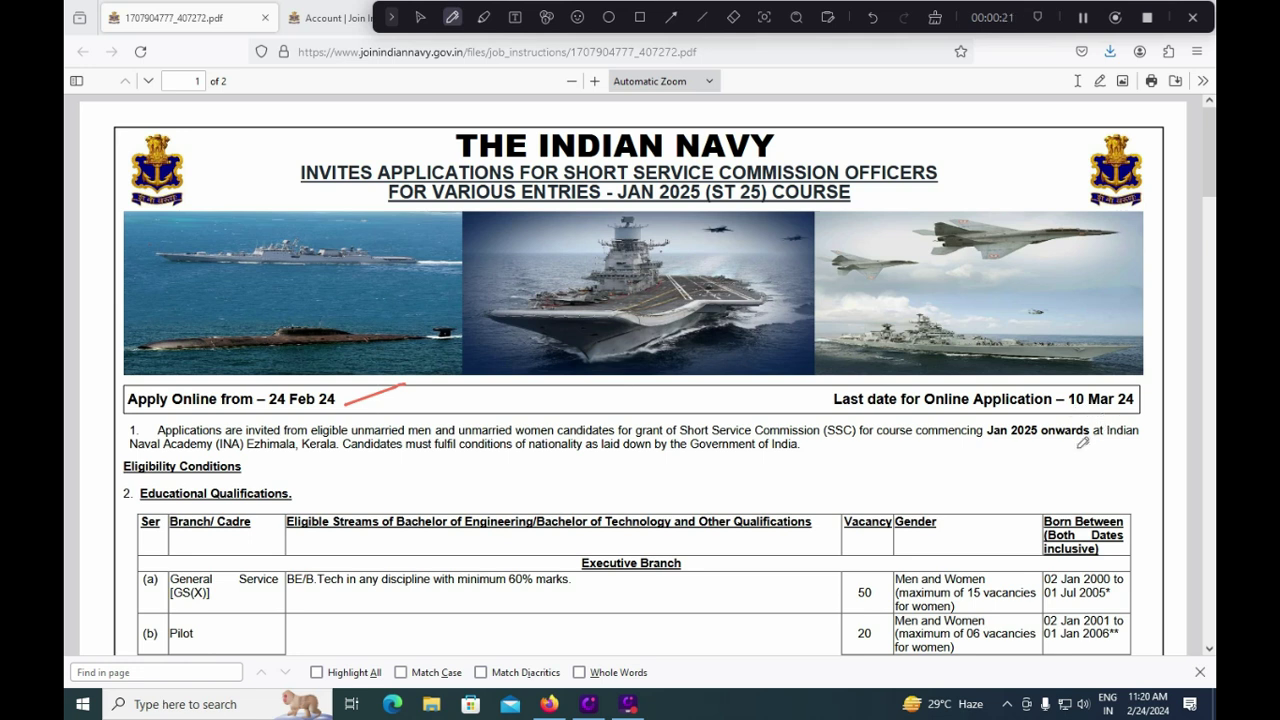
left_click_drag(1078, 448, 1198, 393)
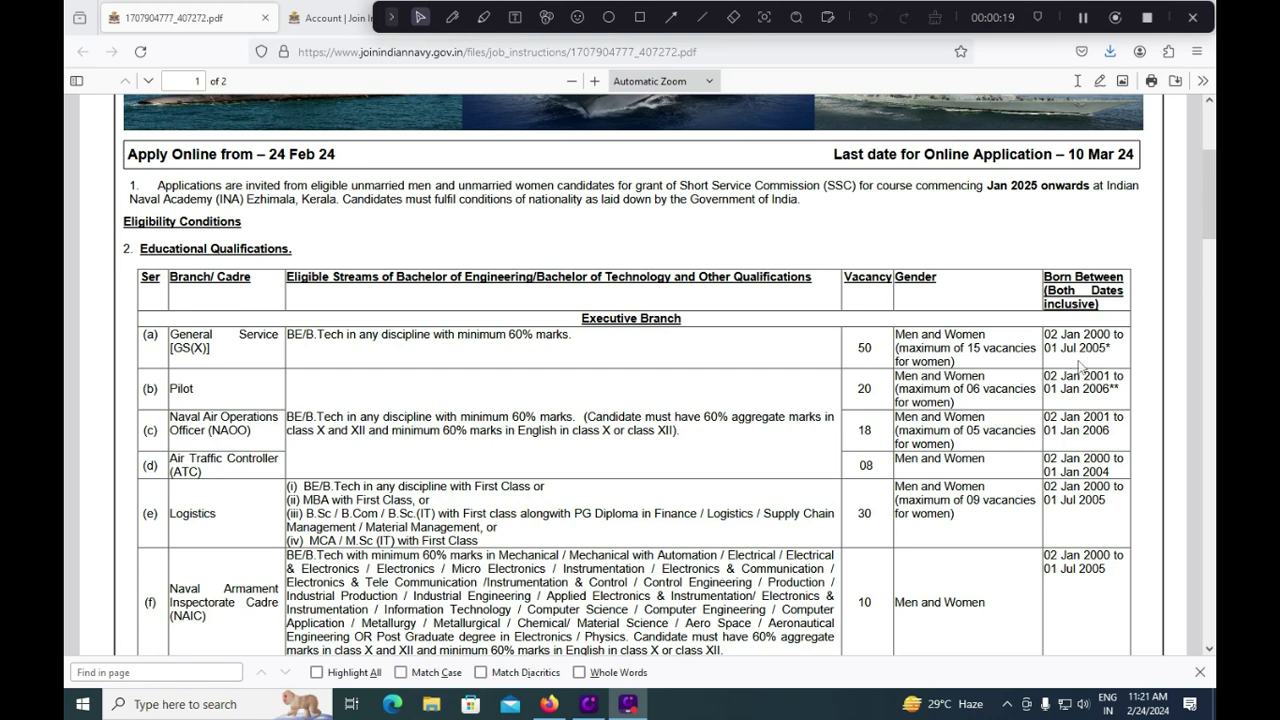
Step: Mark the Pilot and NAOO rows, their 60% marks requirement, and ATC's 08 vacancies and 01 Jan 2004 limit
left_click(452, 17)
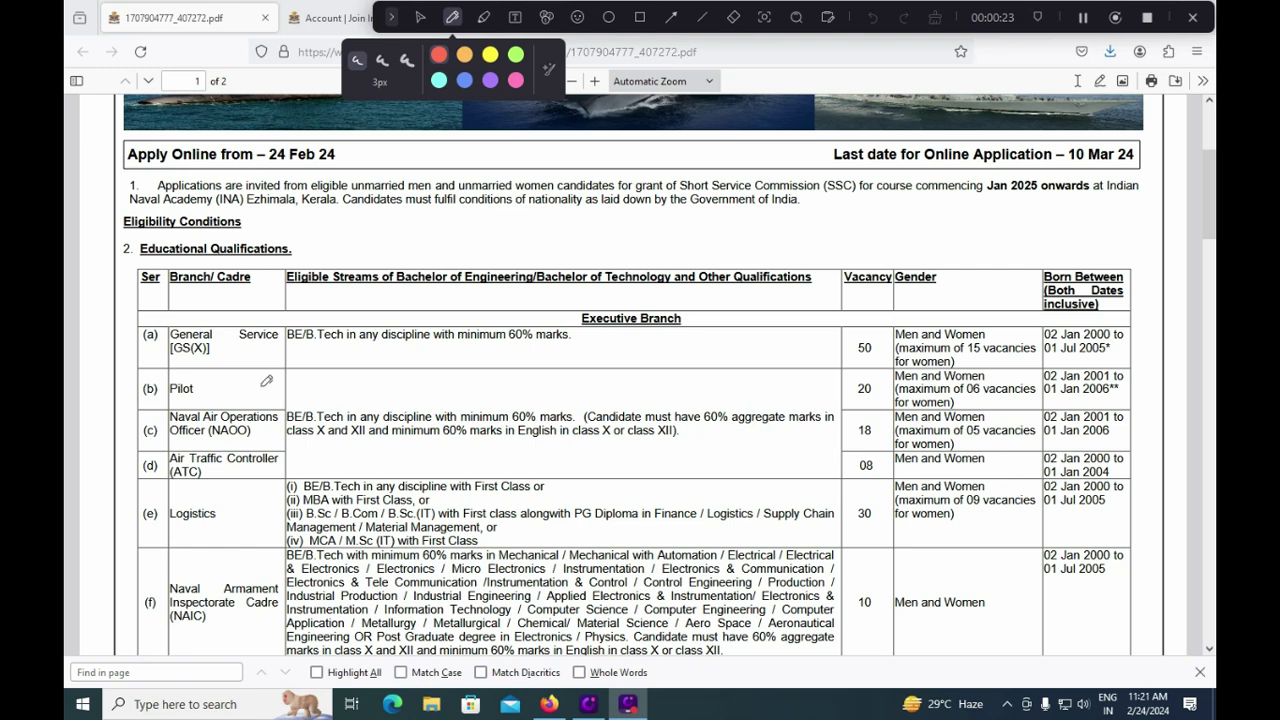
left_click_drag(260, 386, 317, 352)
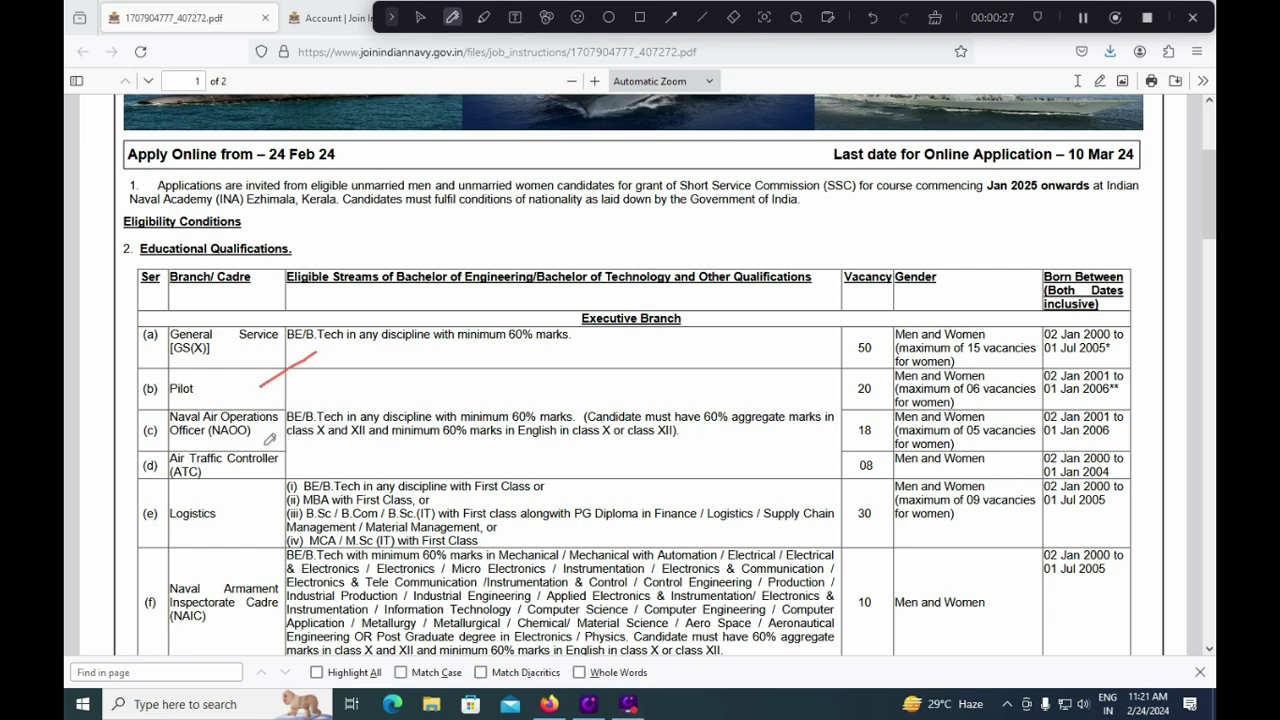
left_click_drag(266, 443, 305, 425)
left_click_drag(880, 417, 918, 391)
left_click_drag(829, 466, 908, 398)
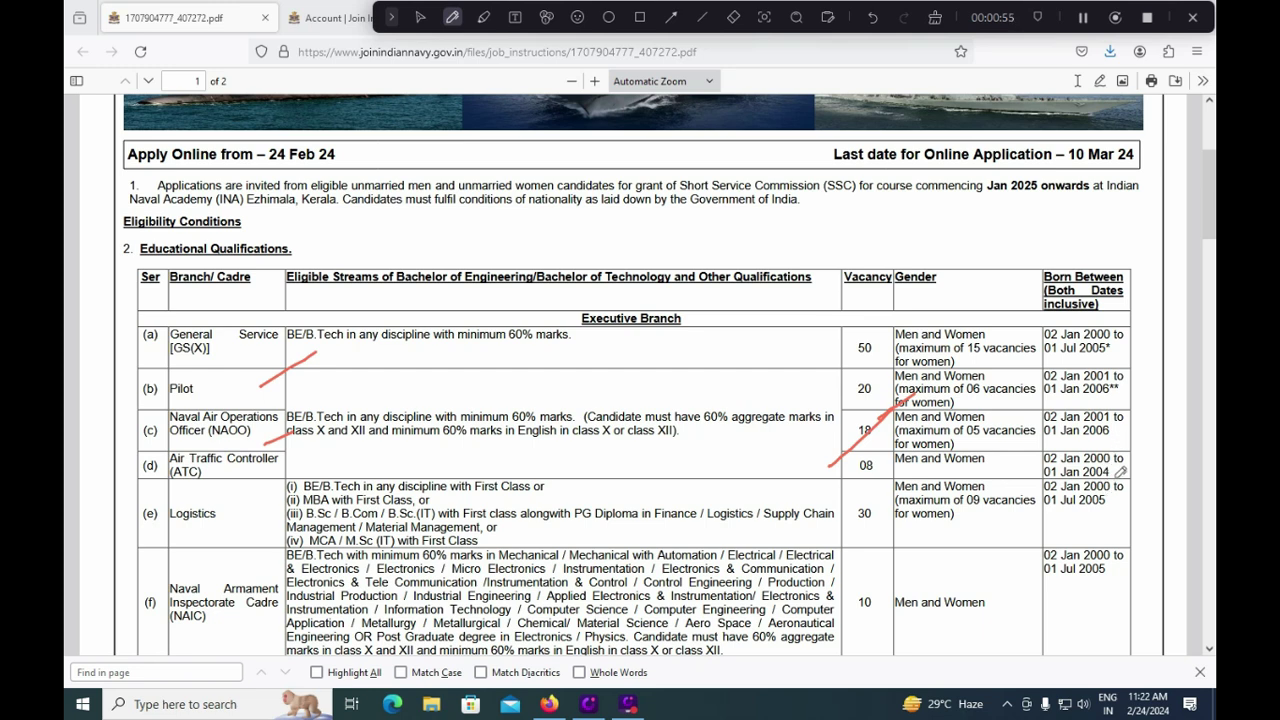
left_click_drag(1119, 470, 1133, 463)
left_click_drag(522, 401, 571, 377)
Step: Mark Logistics' 30 vacancies, First Class requirement and 01 Jul 2005 limit, plus NAIC's 10 vacancies and 60% marks
left_click_drag(843, 497, 868, 485)
left_click_drag(1062, 521, 1099, 518)
left_click_drag(559, 491, 584, 479)
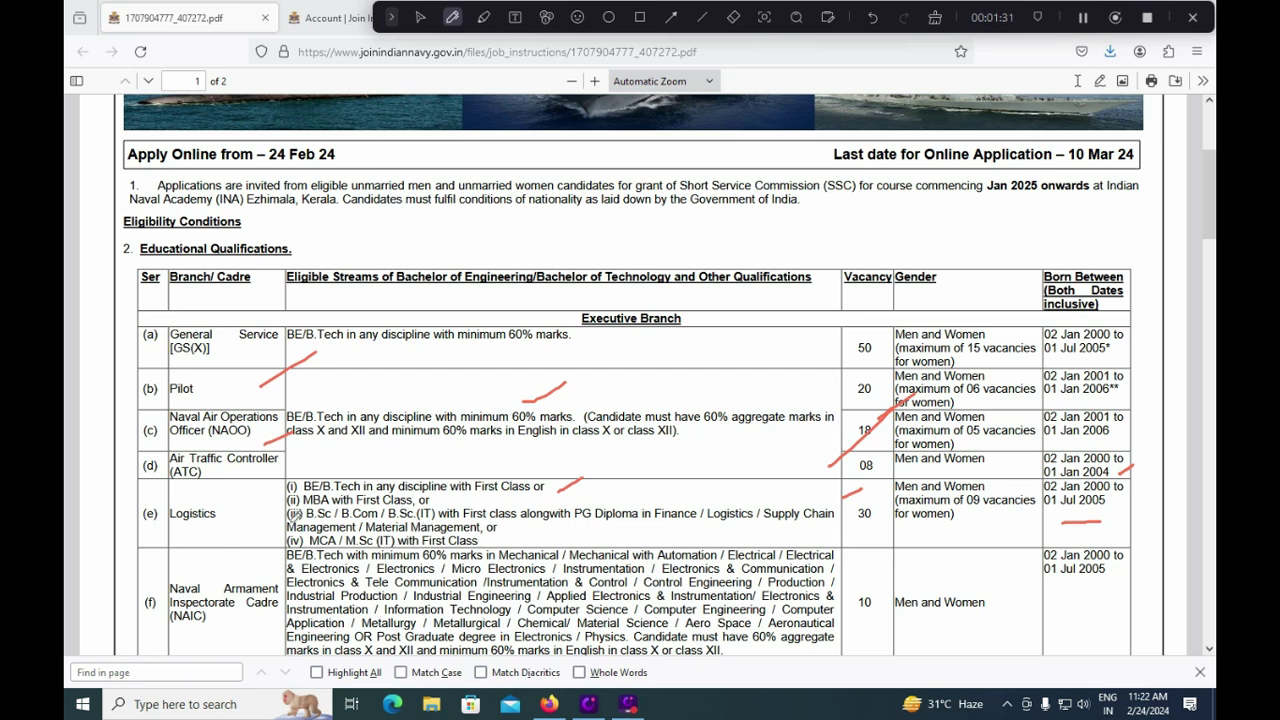
left_click_drag(252, 520, 305, 485)
left_click_drag(860, 579, 887, 571)
left_click_drag(1052, 592, 1109, 592)
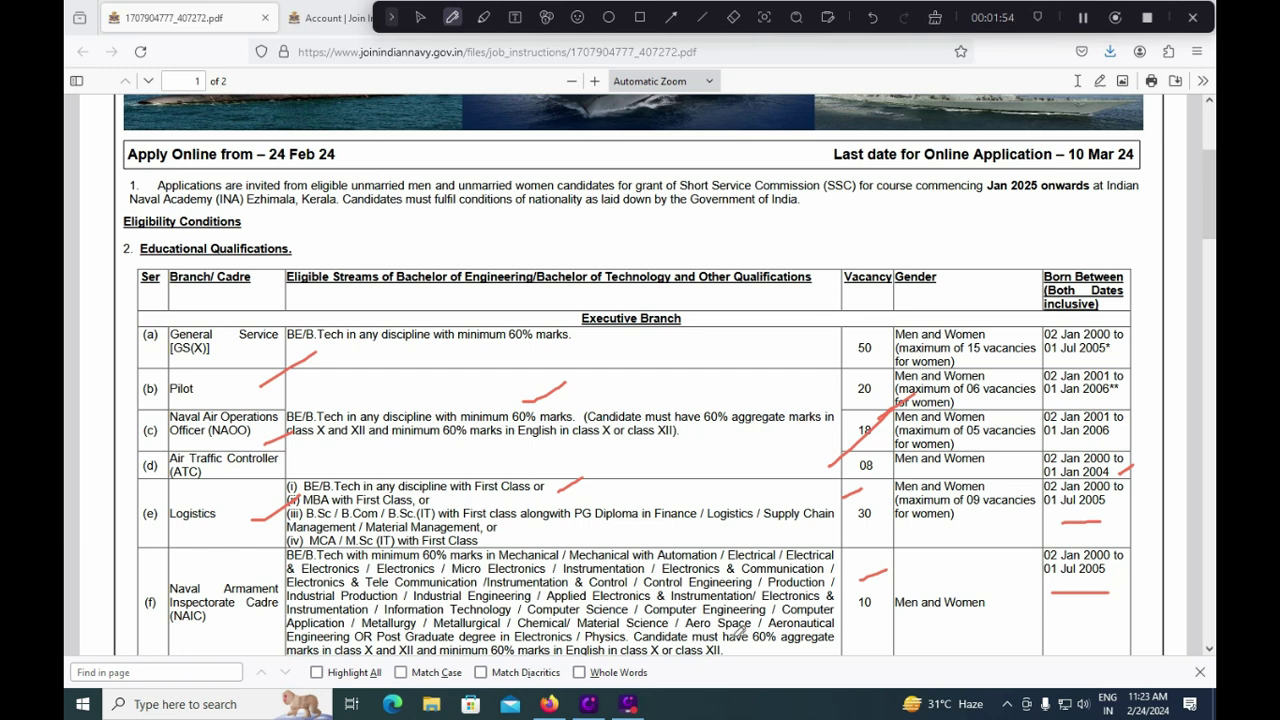
left_click_drag(734, 652, 757, 640)
left_click_drag(289, 550, 258, 566)
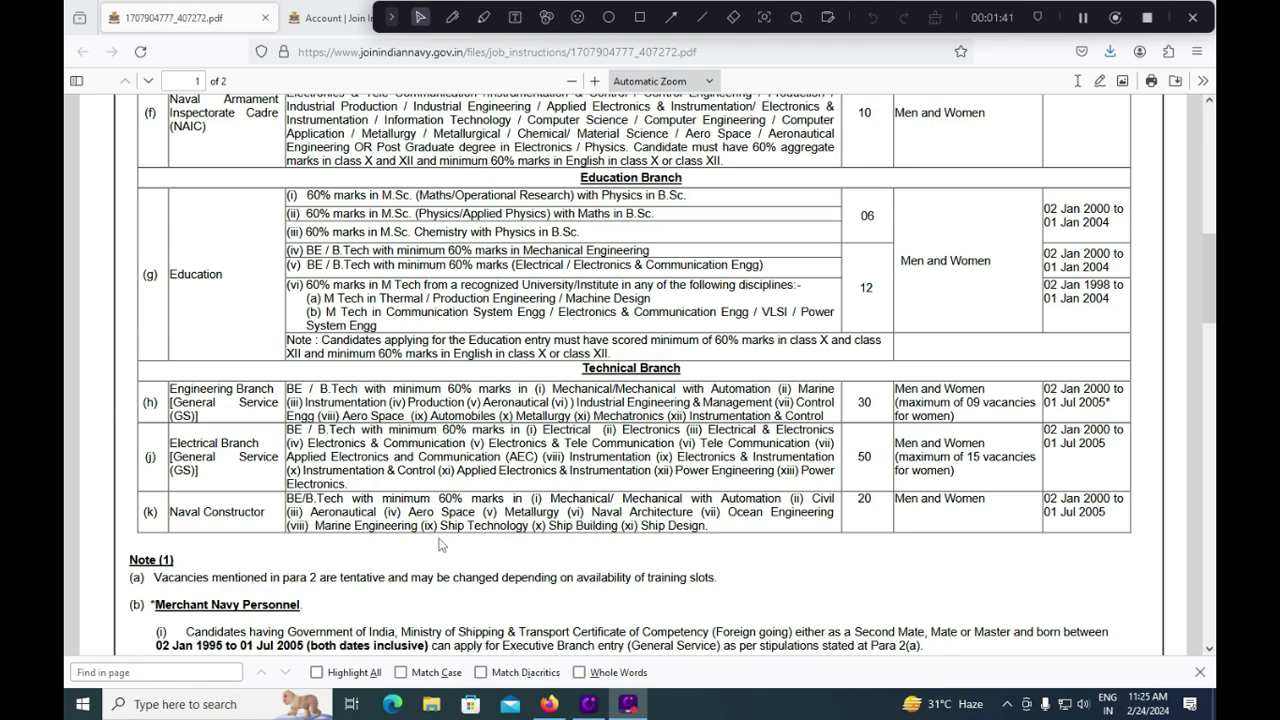
scroll(442, 545, "up", 3)
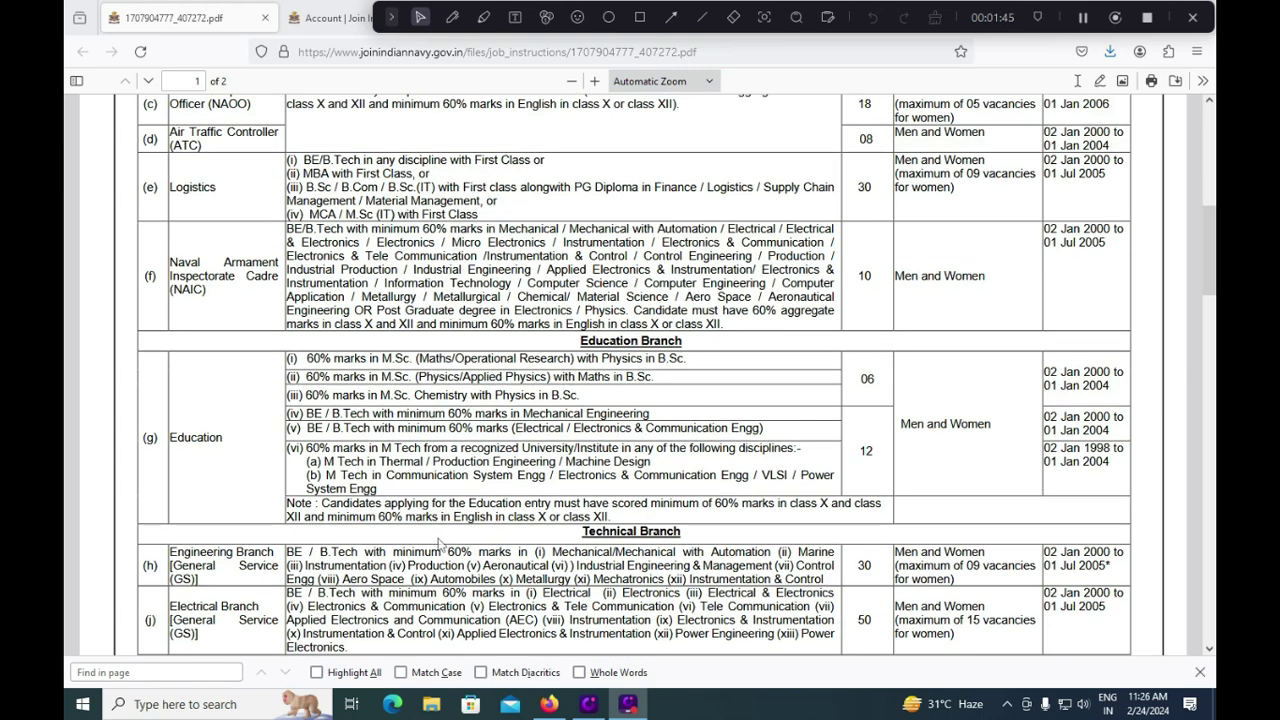
scroll(236, 456, "up", 2)
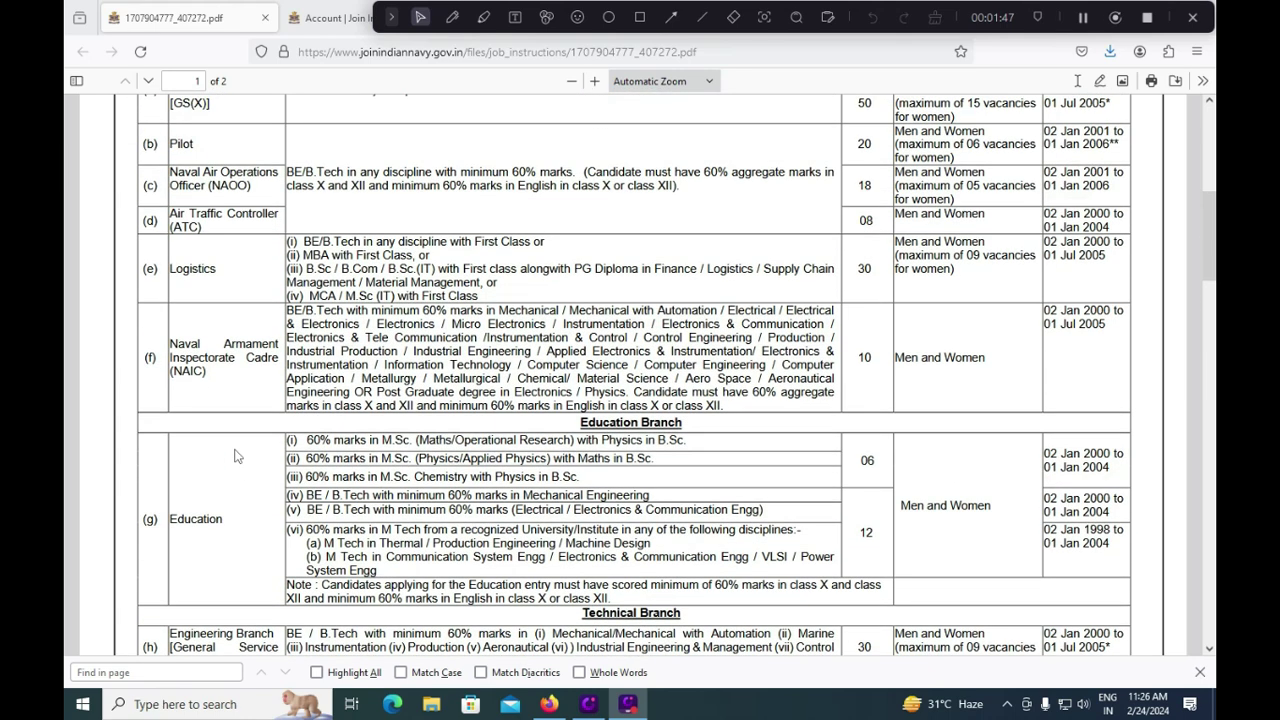
left_click_drag(290, 309, 580, 388)
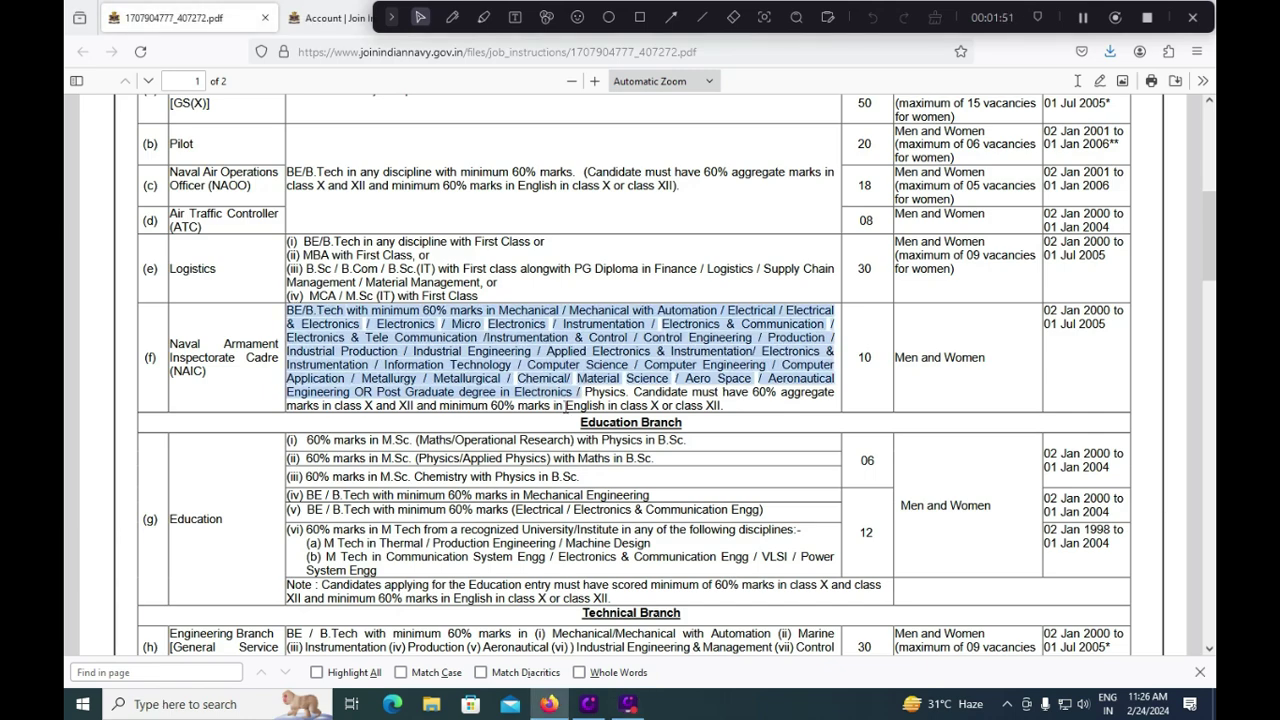
scroll(565, 408, "down", 5)
scroll(565, 416, "down", 4)
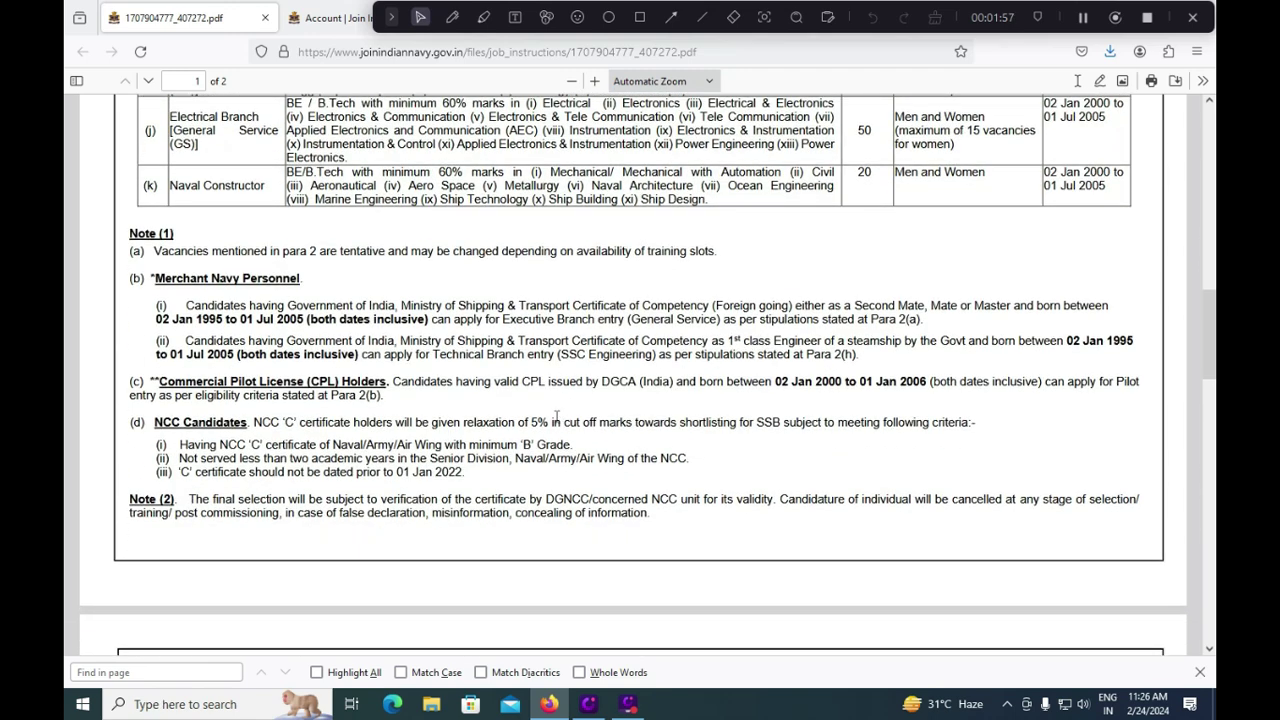
scroll(557, 416, "down", 4)
scroll(557, 414, "down", 2)
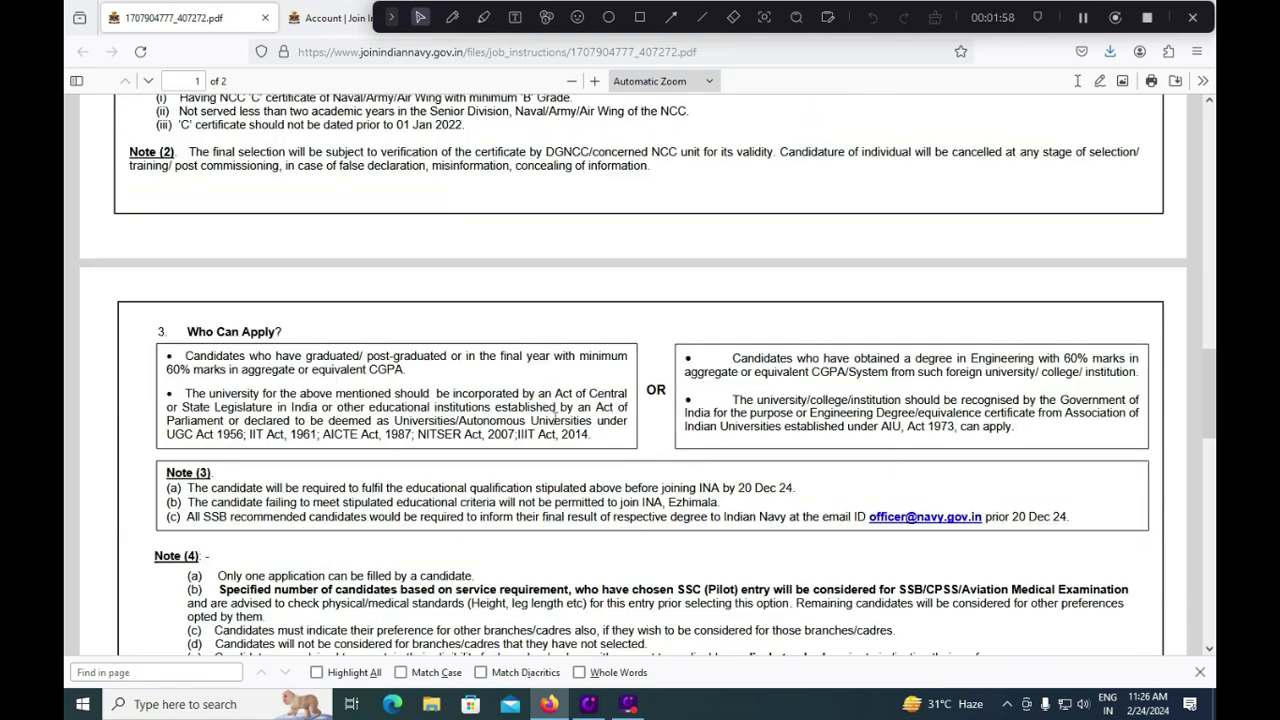
scroll(556, 417, "down", 2)
scroll(555, 418, "down", 2)
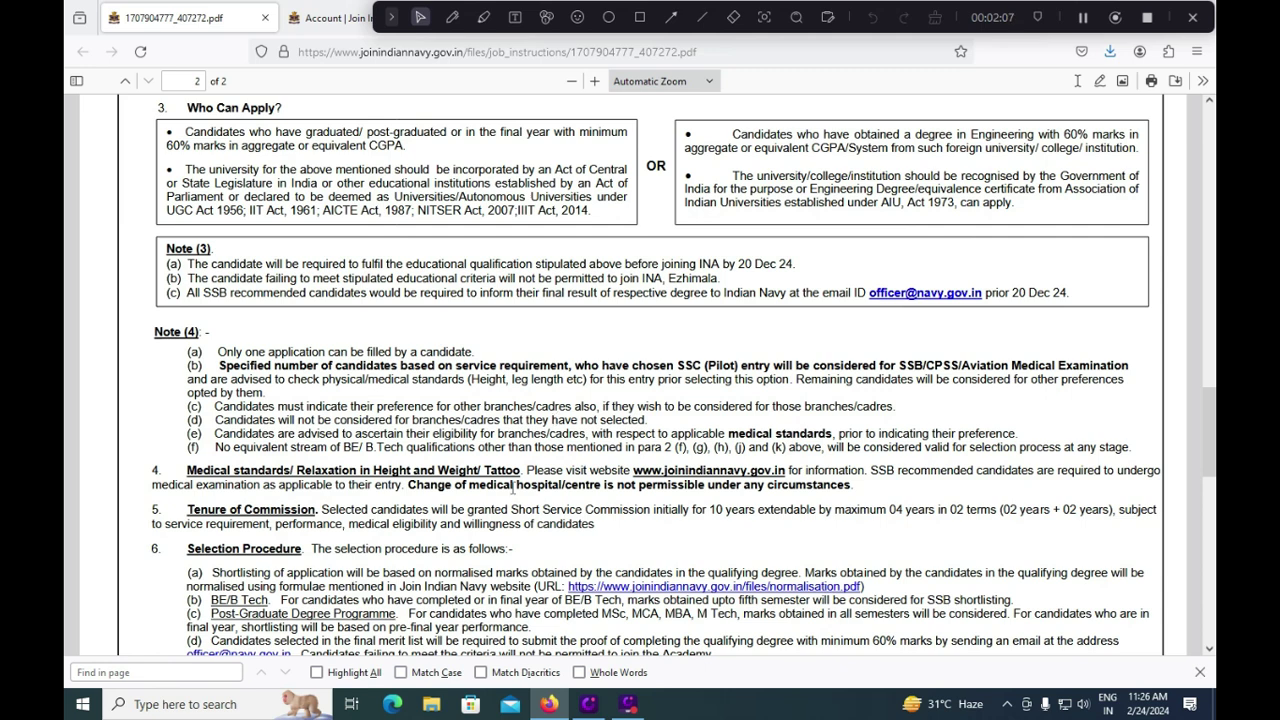
scroll(513, 487, "down", 3)
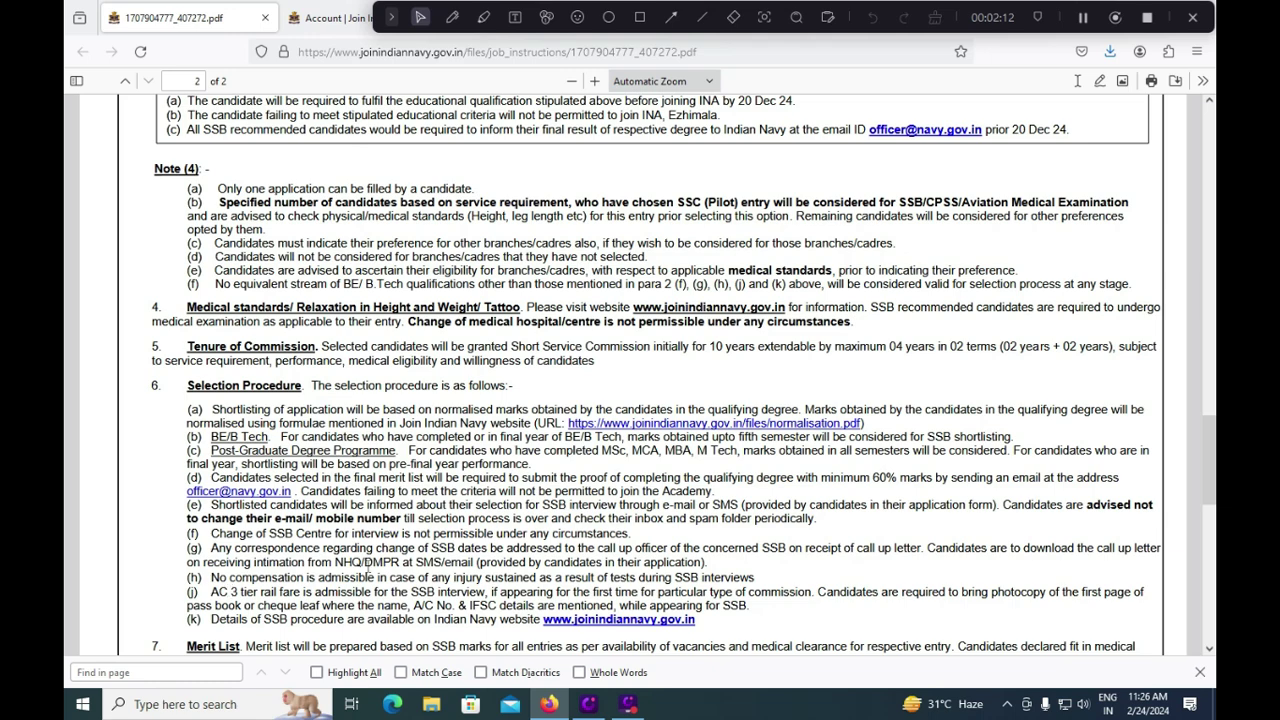
scroll(370, 563, "up", 5)
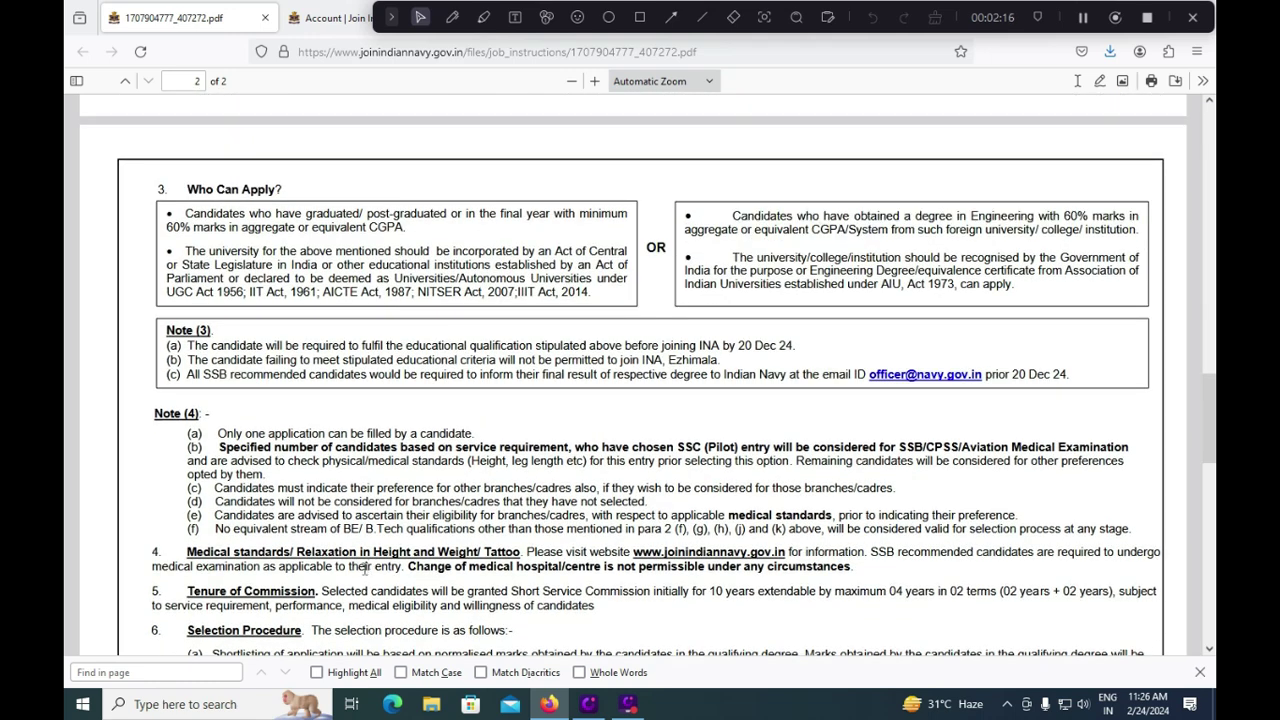
scroll(365, 566, "up", 2)
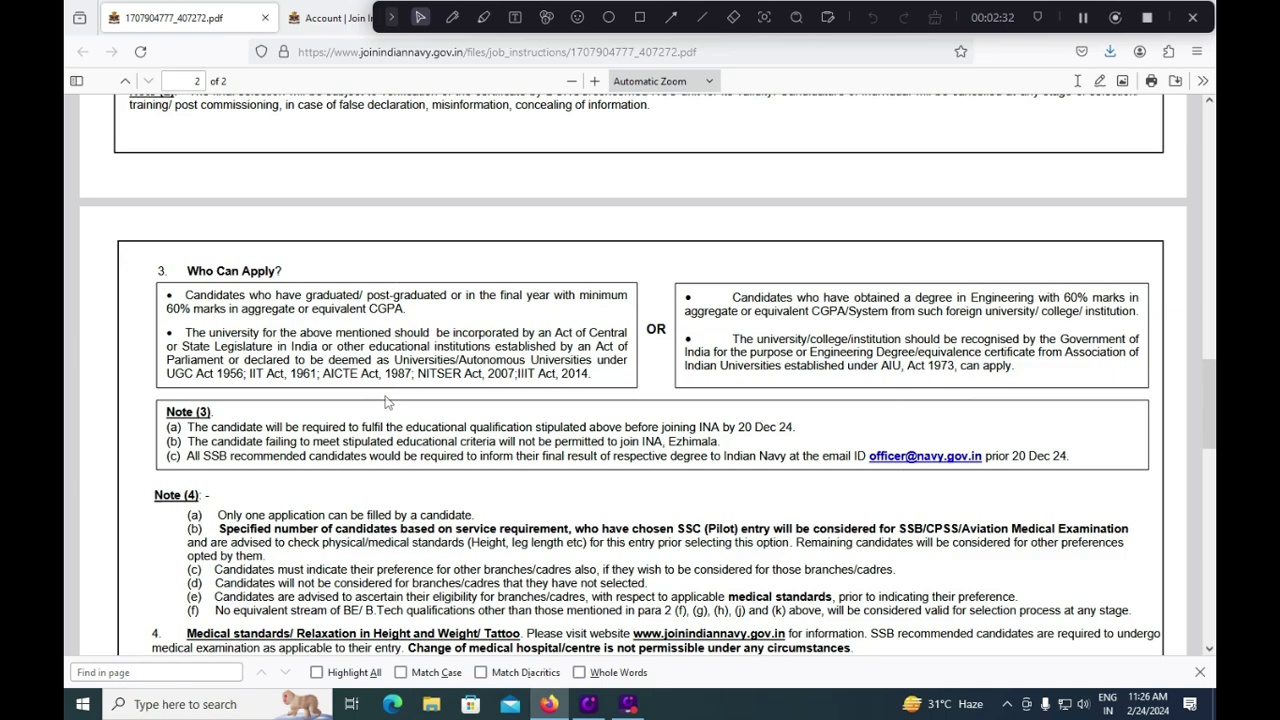
scroll(385, 401, "up", 15)
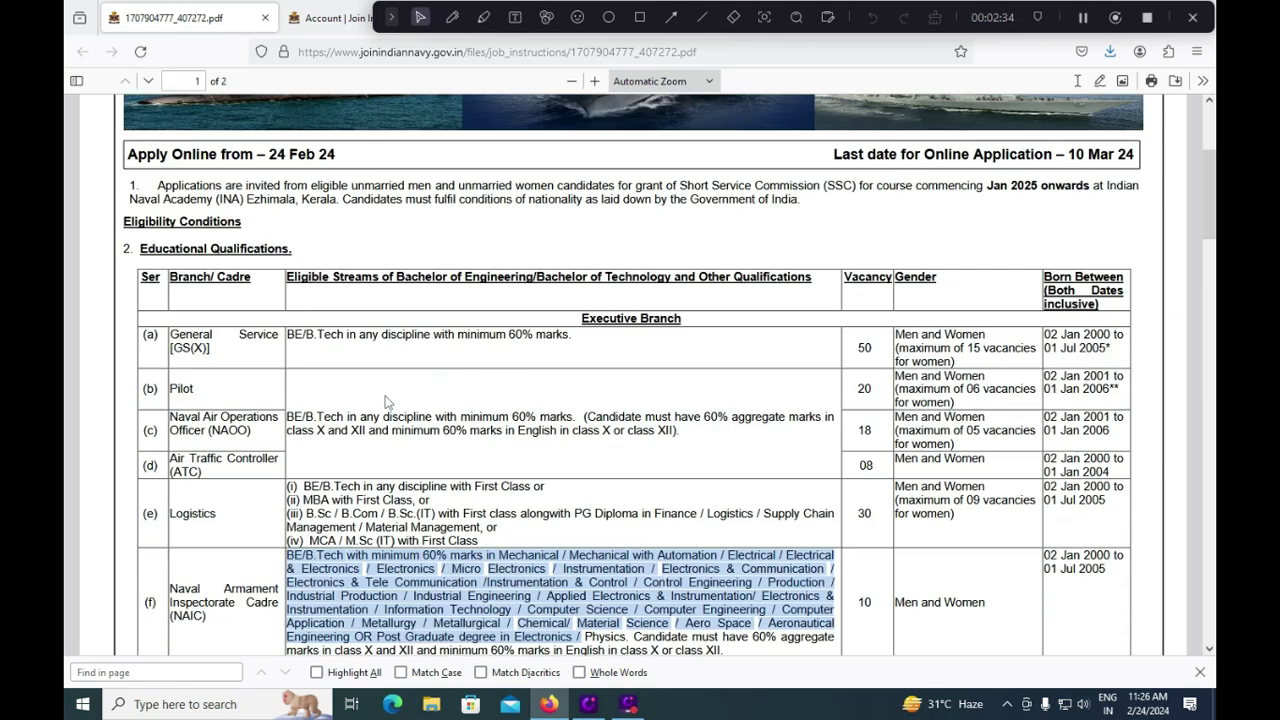
scroll(385, 401, "up", 5)
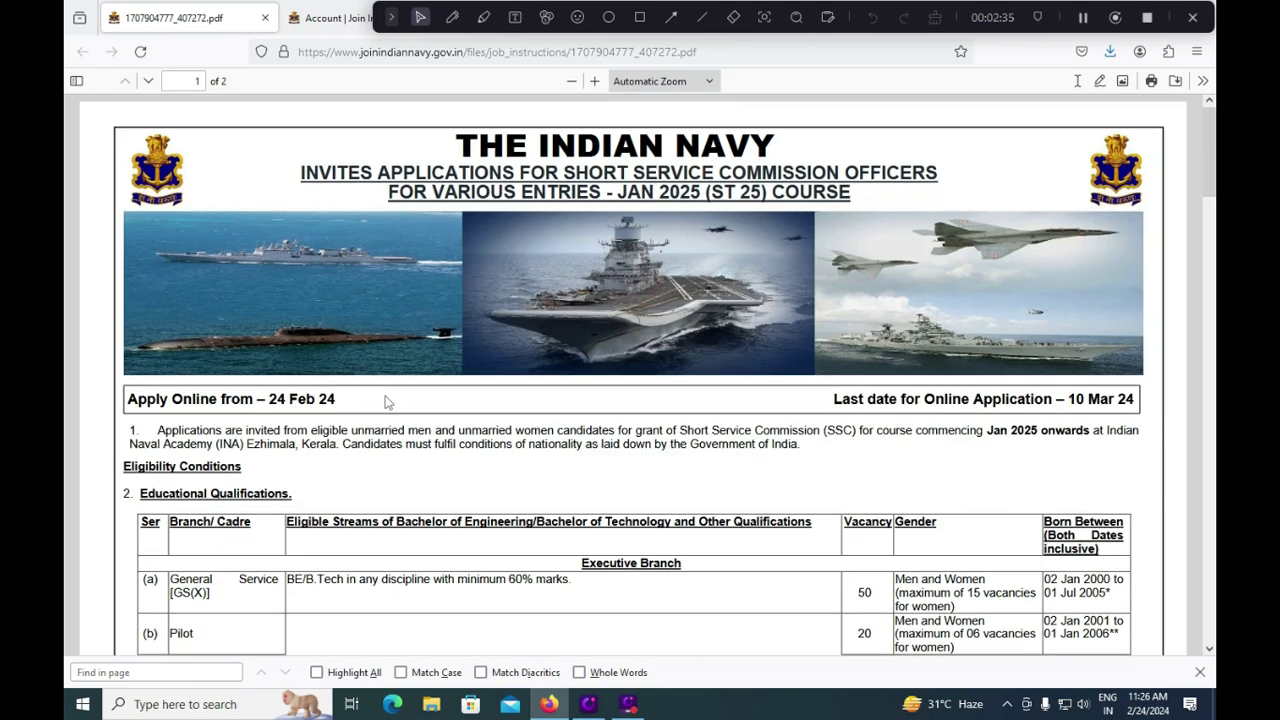
Step: On the Join Indian Navy account page, choose ANDHRA PRADESH as the correspondence state
left_click(351, 27)
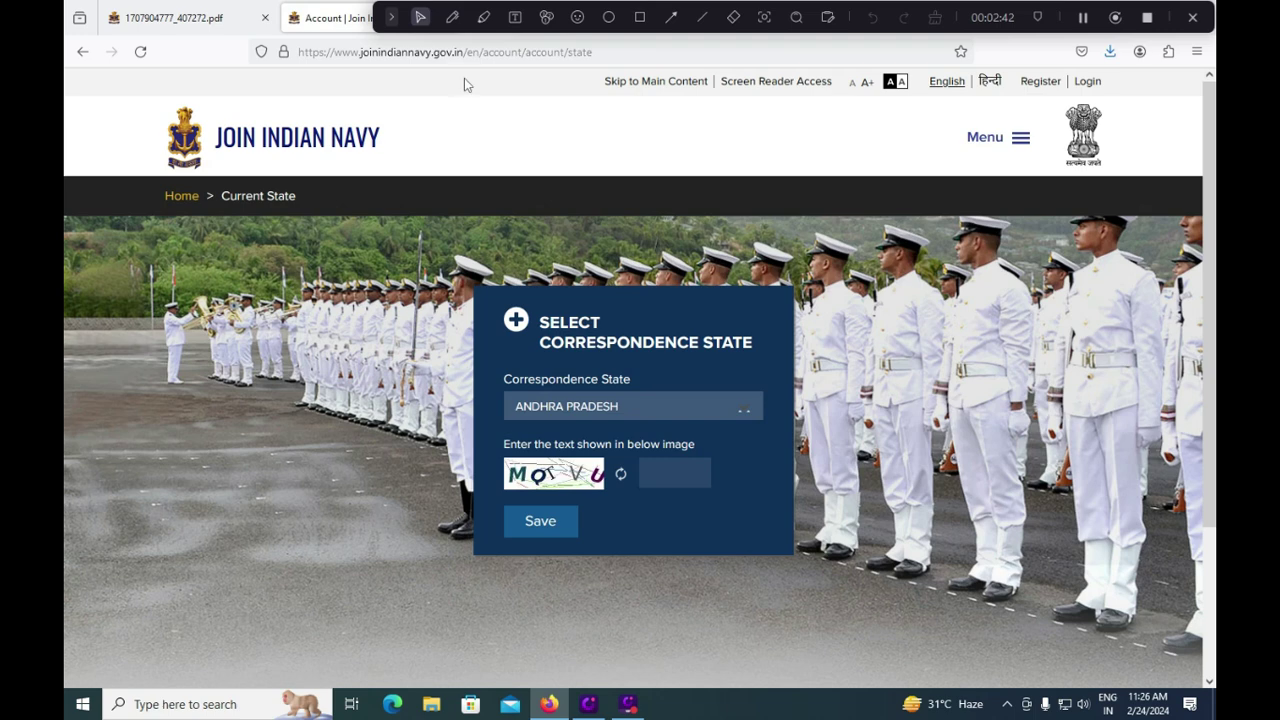
left_click(615, 421)
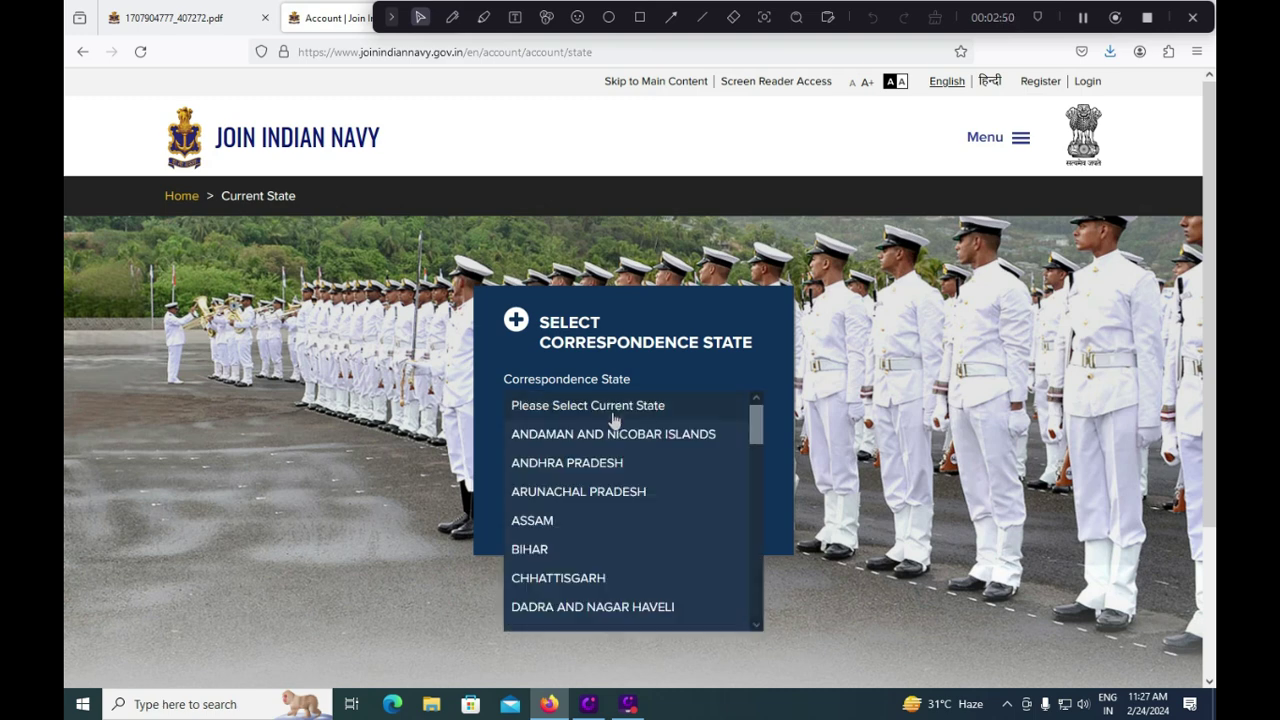
left_click(585, 470)
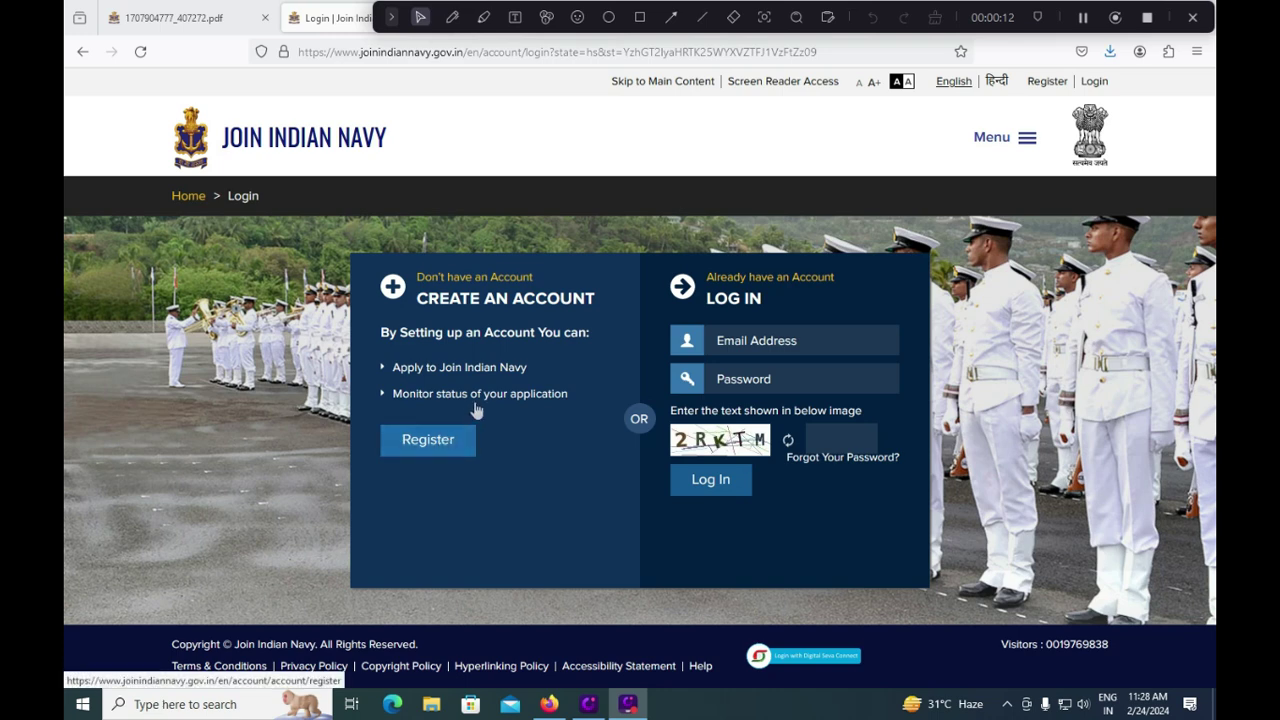
Step: Box the Create an Account area and mark the login e-mail, password and captcha fields
left_click(639, 17)
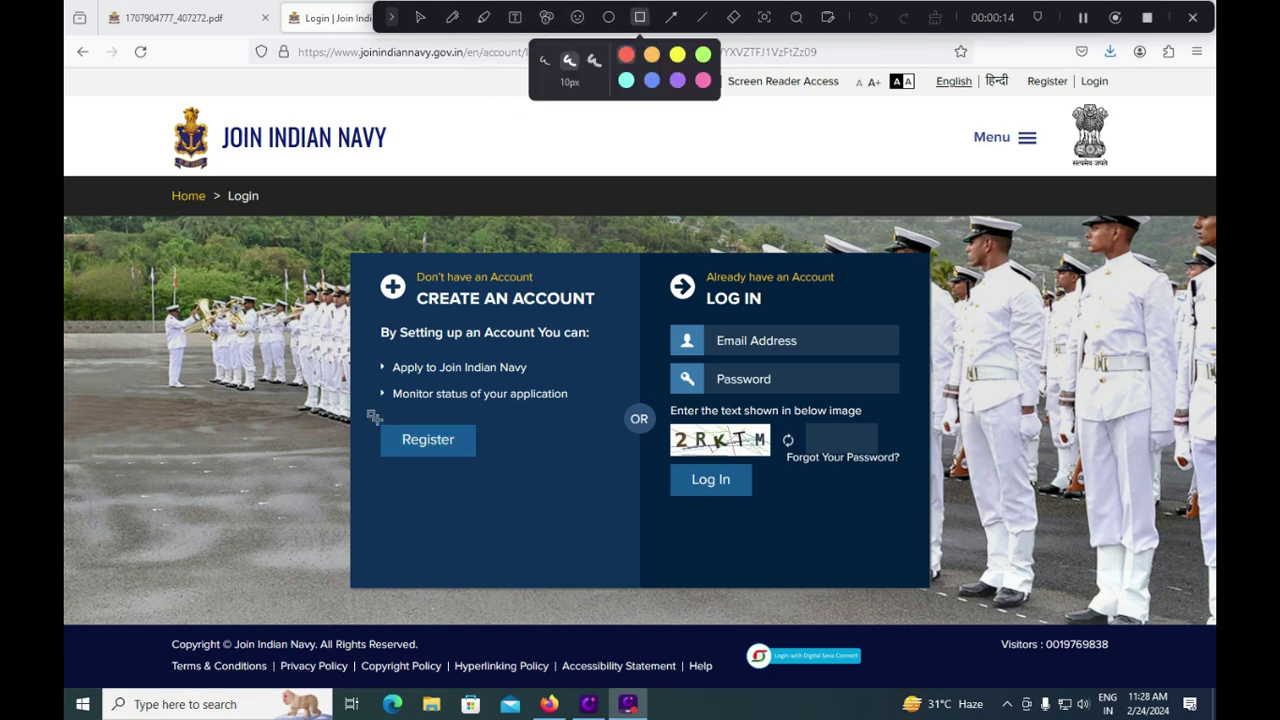
mouse_move(371, 418)
left_mouse_down()
mouse_move(398, 458)
mouse_move(498, 470)
left_mouse_up()
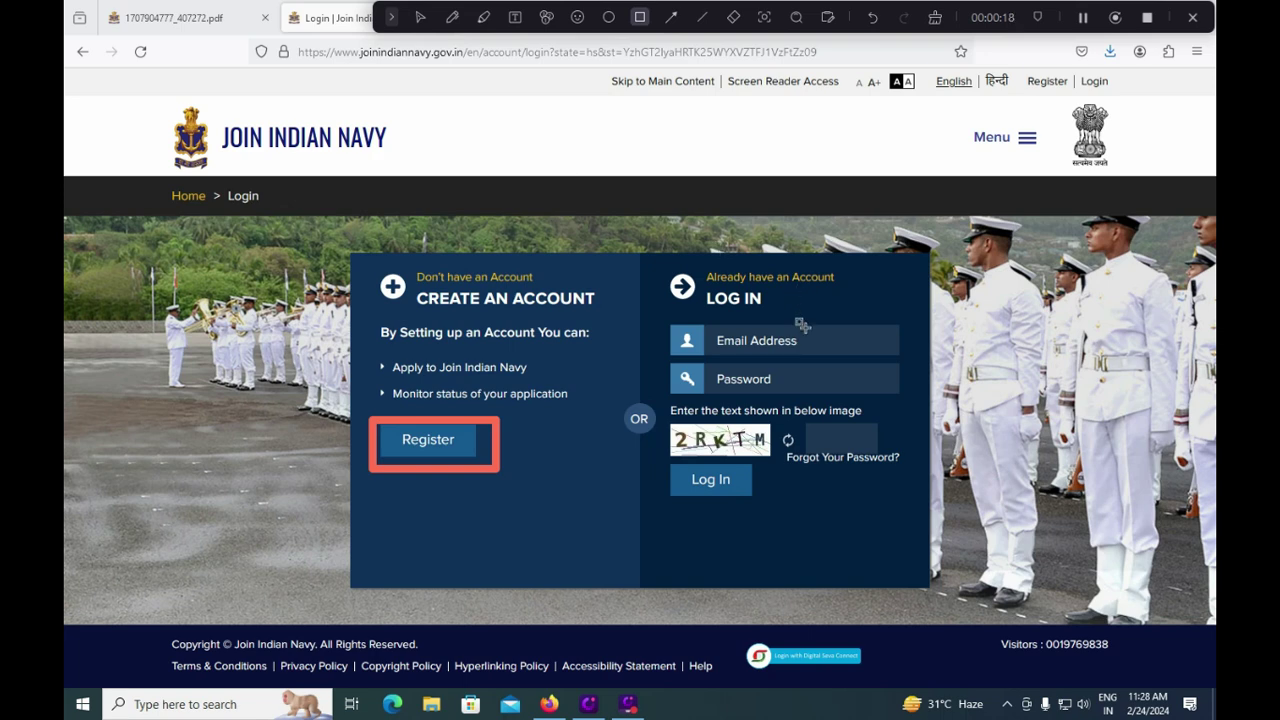
left_click(452, 17)
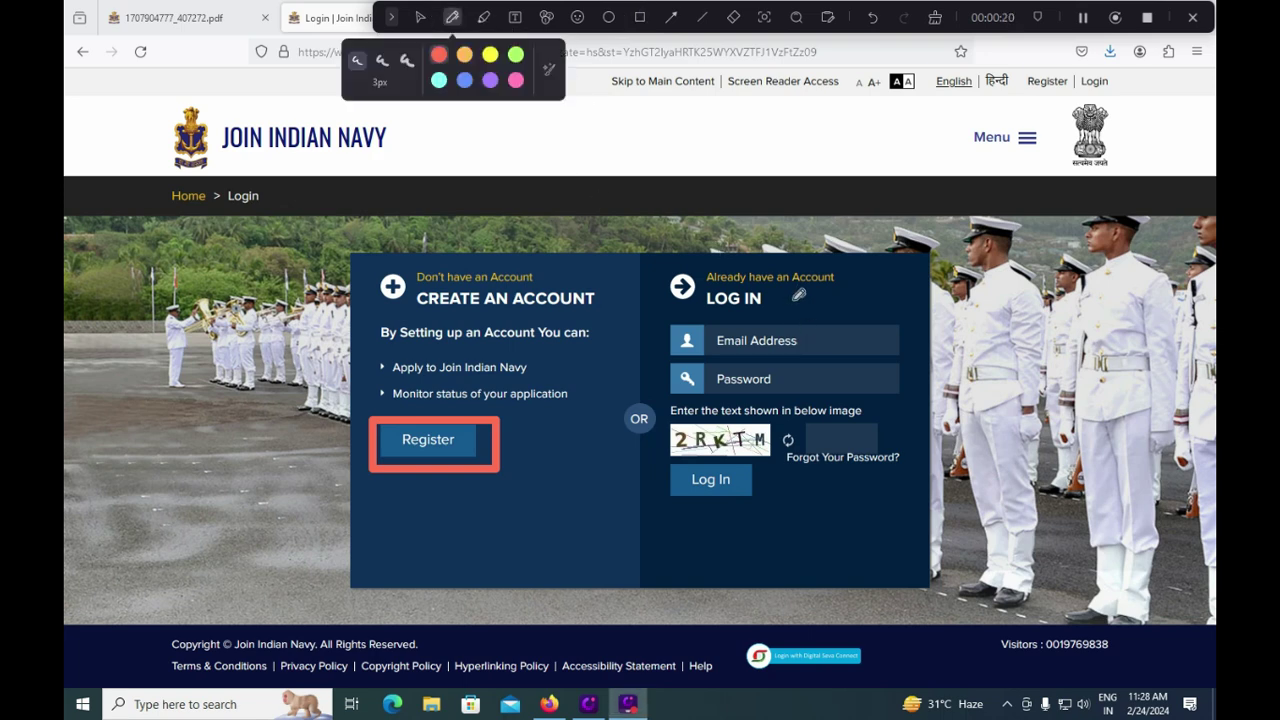
left_click_drag(808, 332, 852, 310)
left_click_drag(825, 372, 884, 352)
left_click_drag(861, 441, 898, 422)
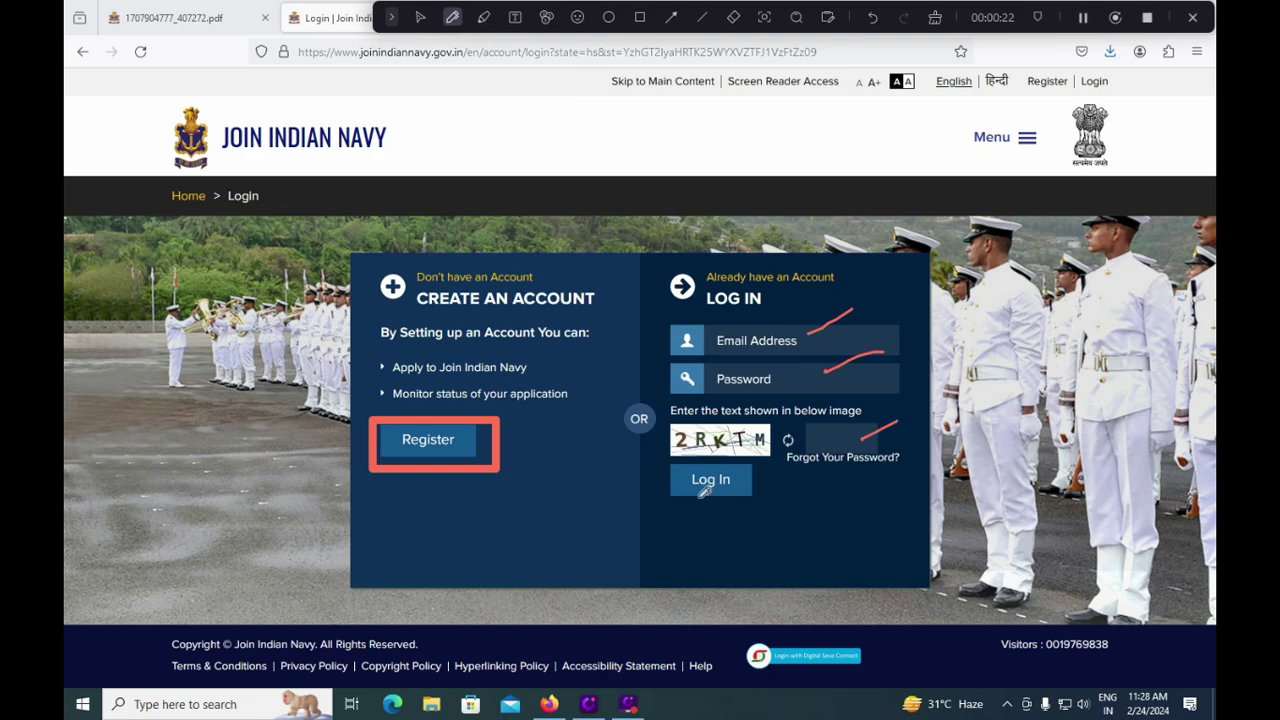
left_click(639, 17)
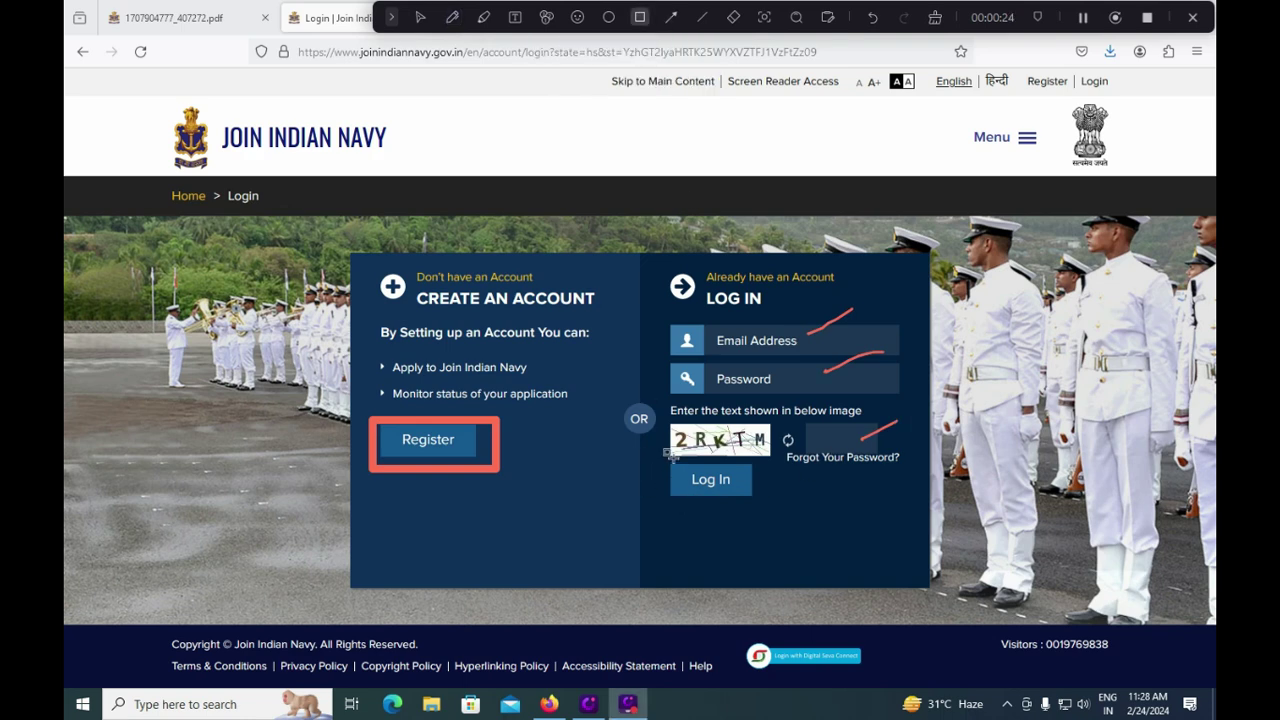
left_click_drag(661, 453, 763, 506)
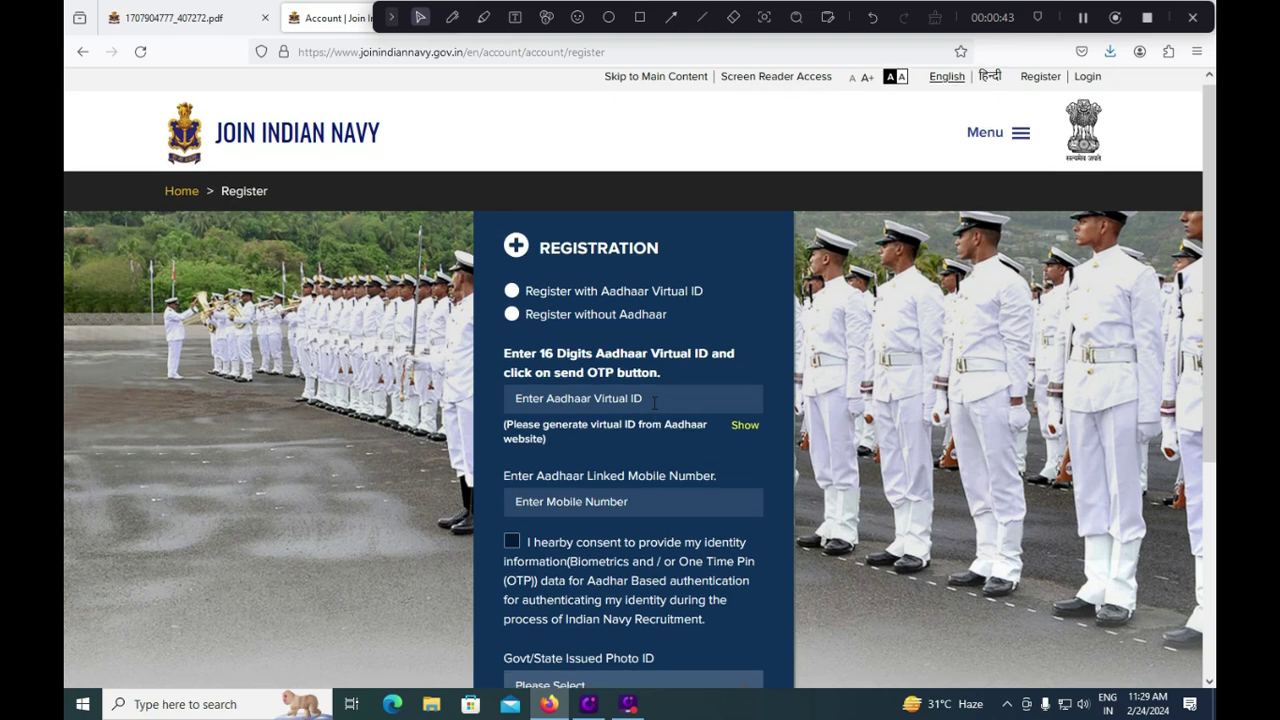
Step: Agree to the Aadhaar identity consent and choose Driving License, replacing PAN Card, as the photo ID type
scroll(652, 401, "down", 1)
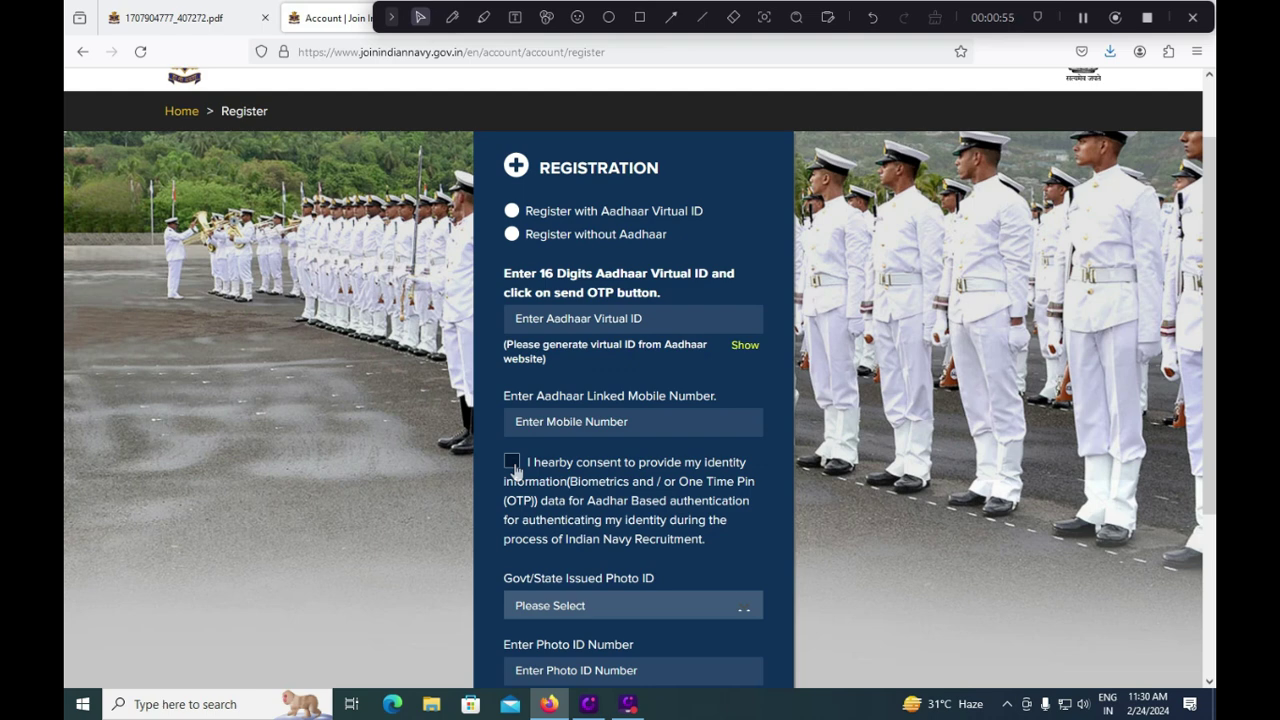
left_click(513, 464)
scroll(620, 478, "down", 1)
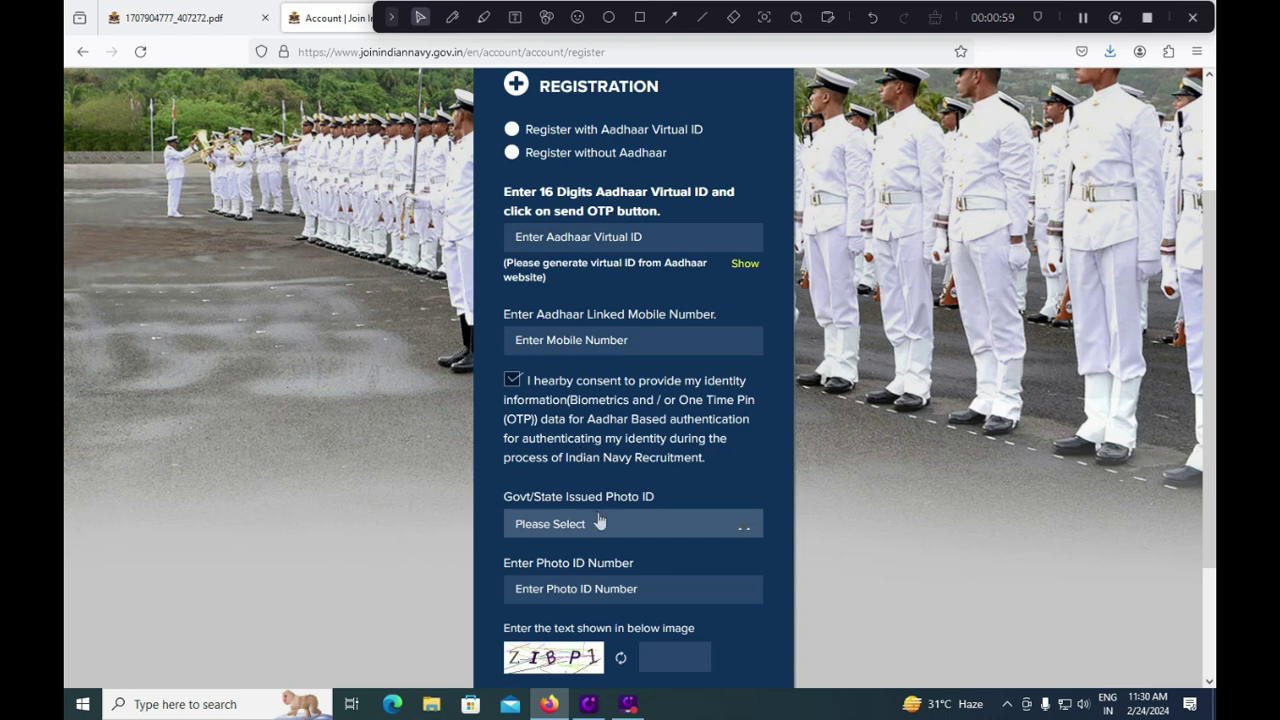
left_click(599, 522)
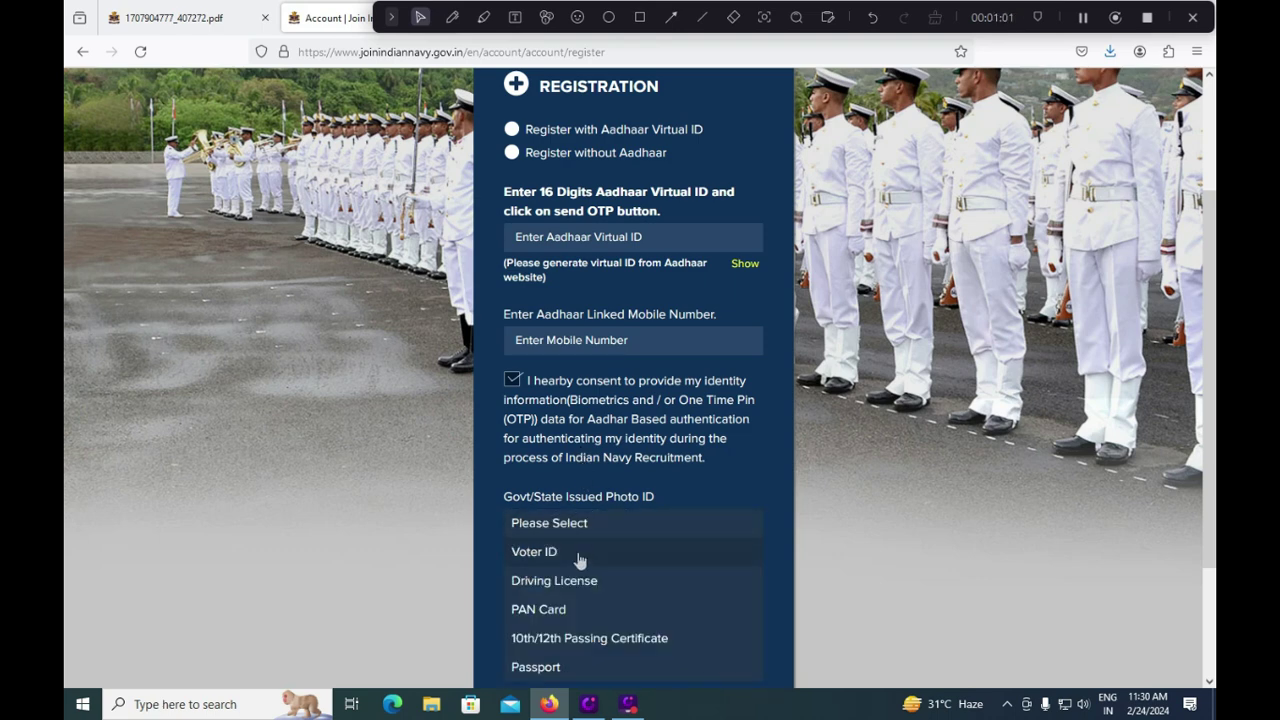
scroll(606, 566, "down", 1)
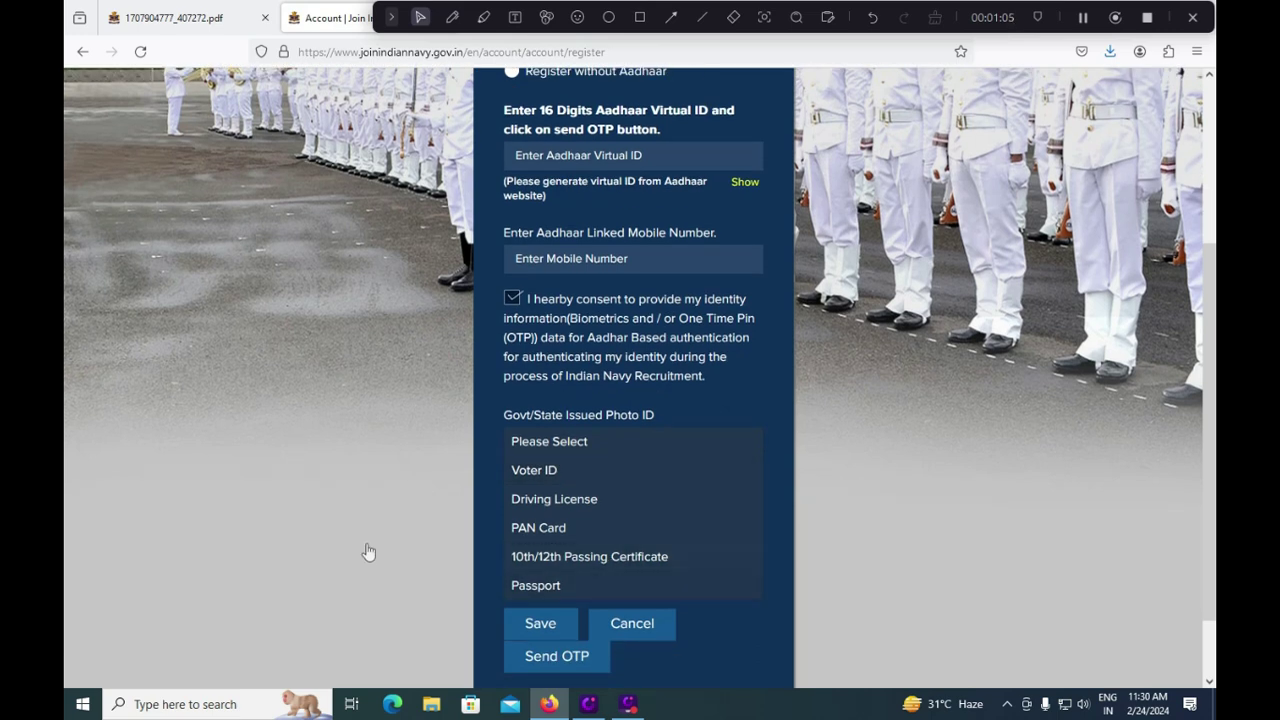
left_click(553, 530)
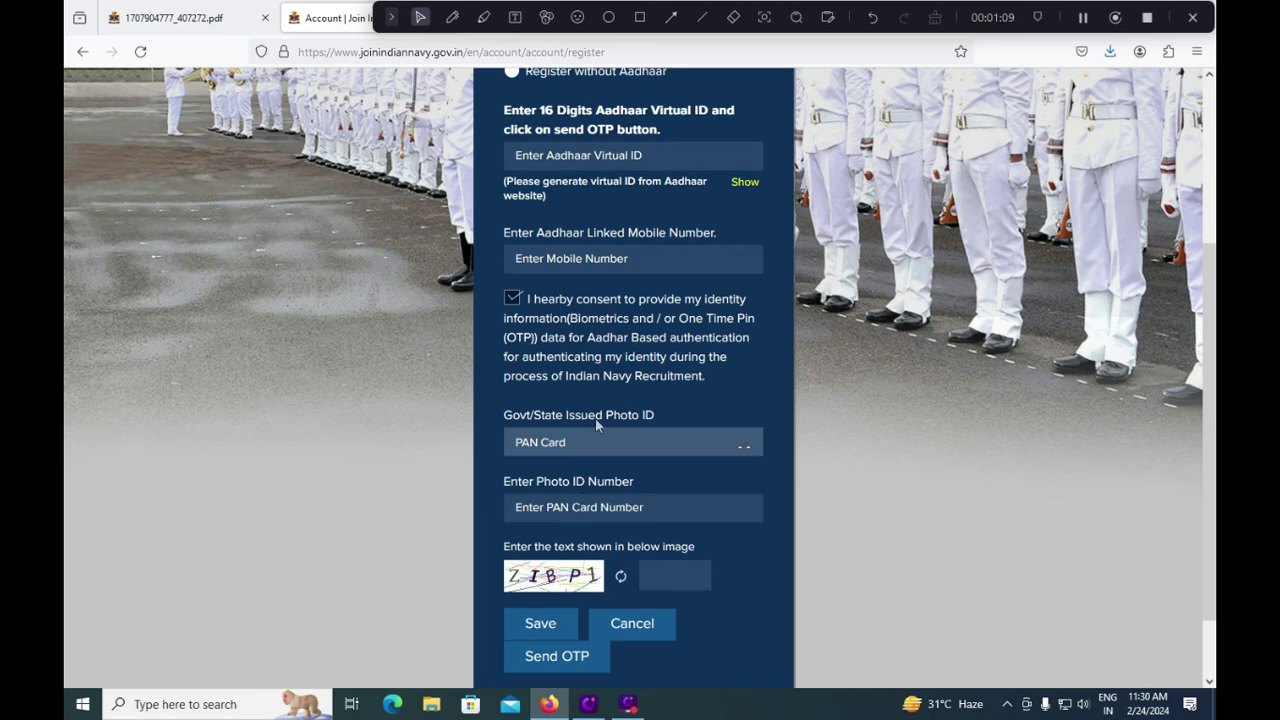
left_click(595, 445)
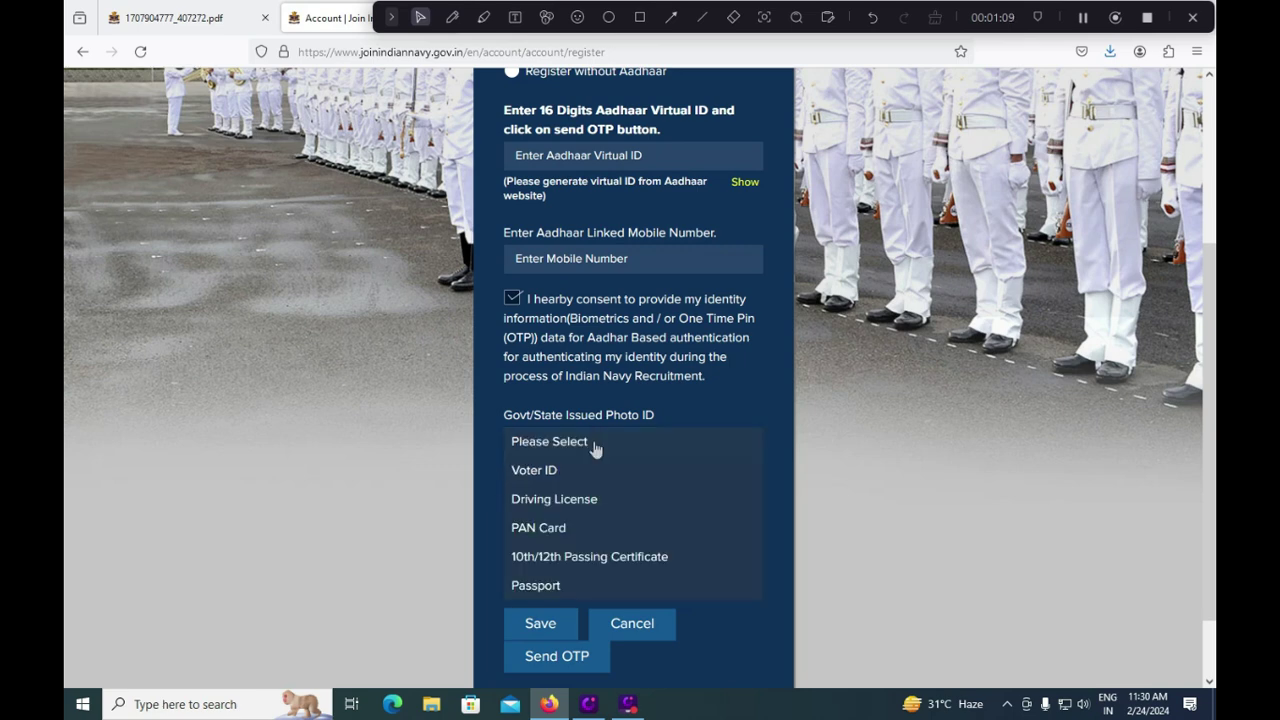
left_click(569, 502)
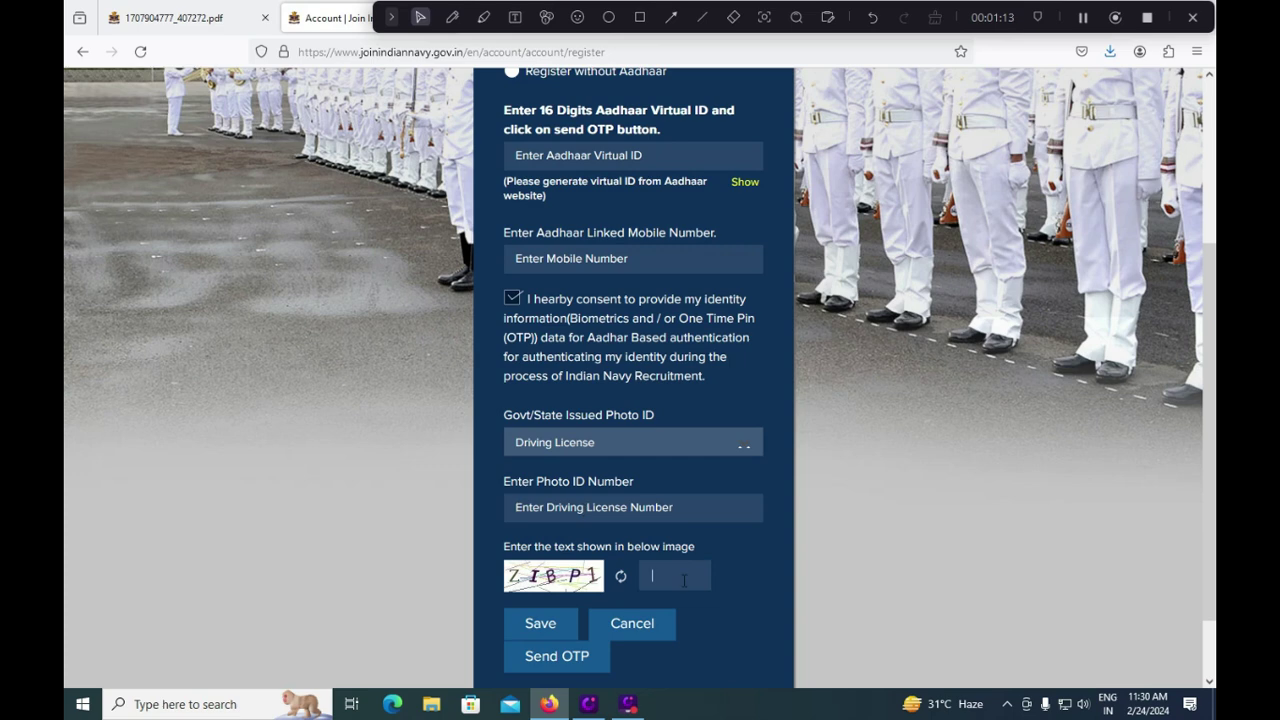
Step: Set the date of birth to 04/01/1990 using the calendar
scroll(680, 583, "down", 2)
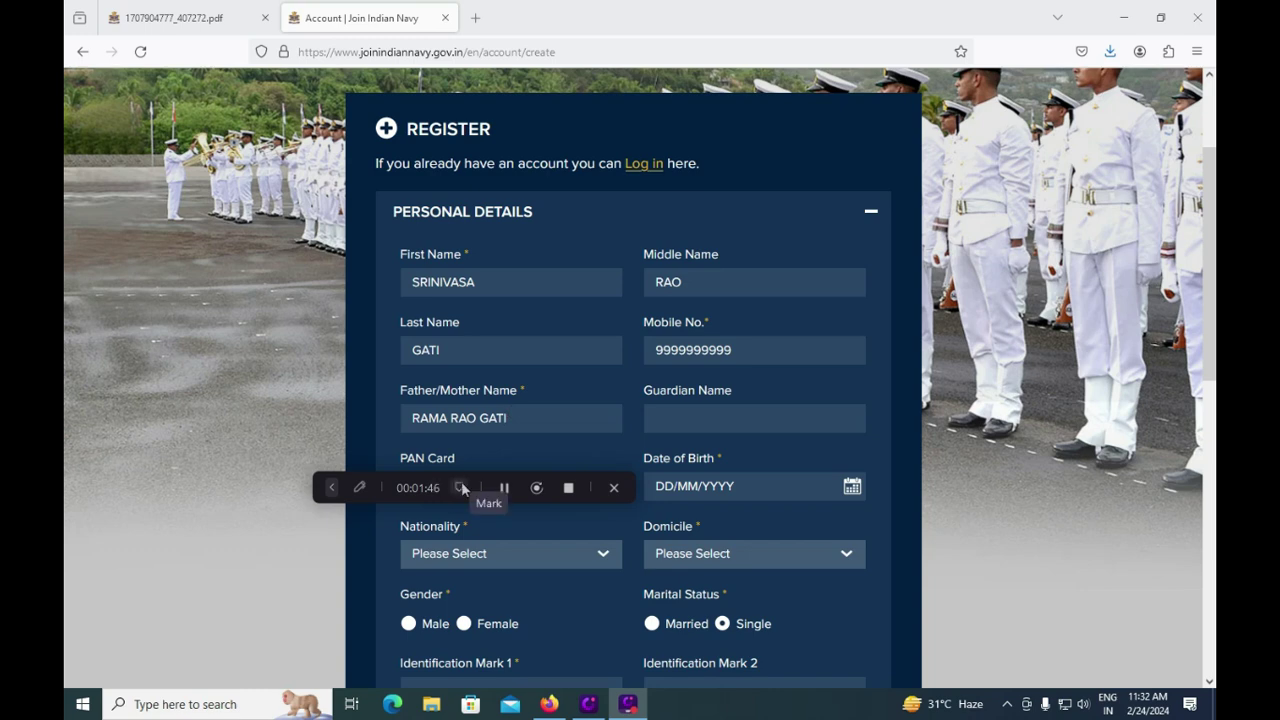
left_click(852, 487)
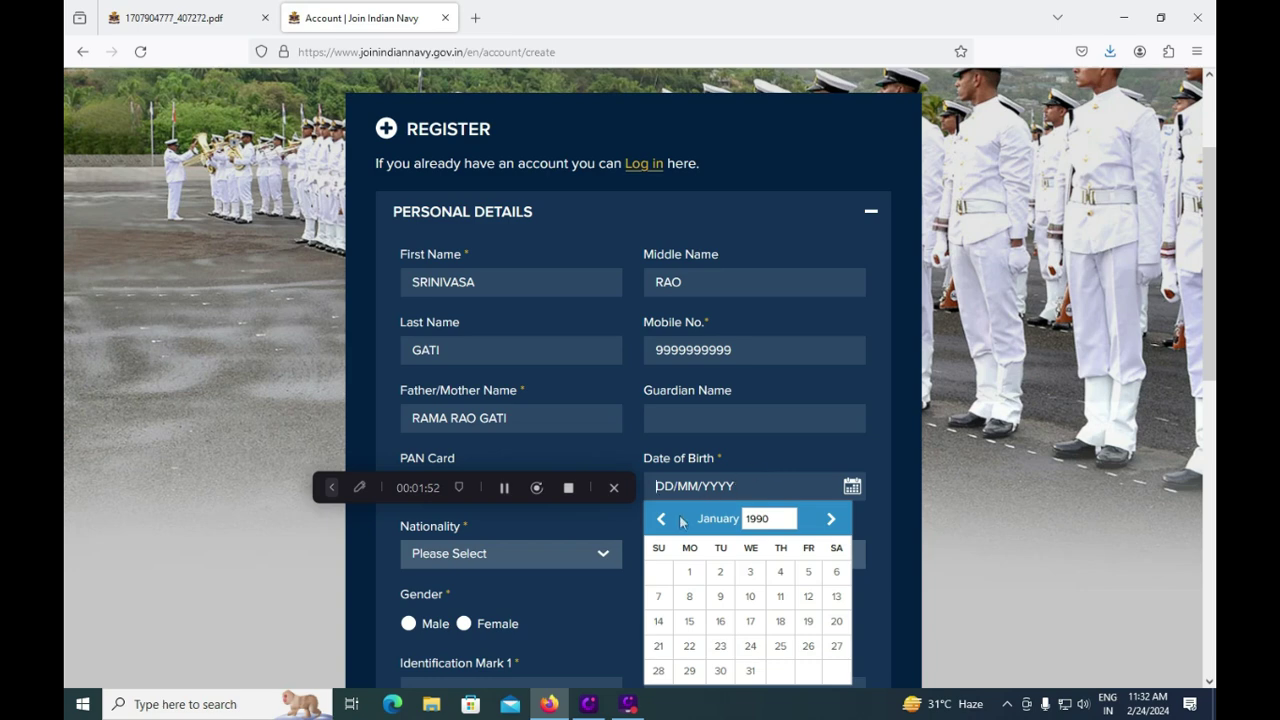
left_click(780, 463)
left_click(780, 572)
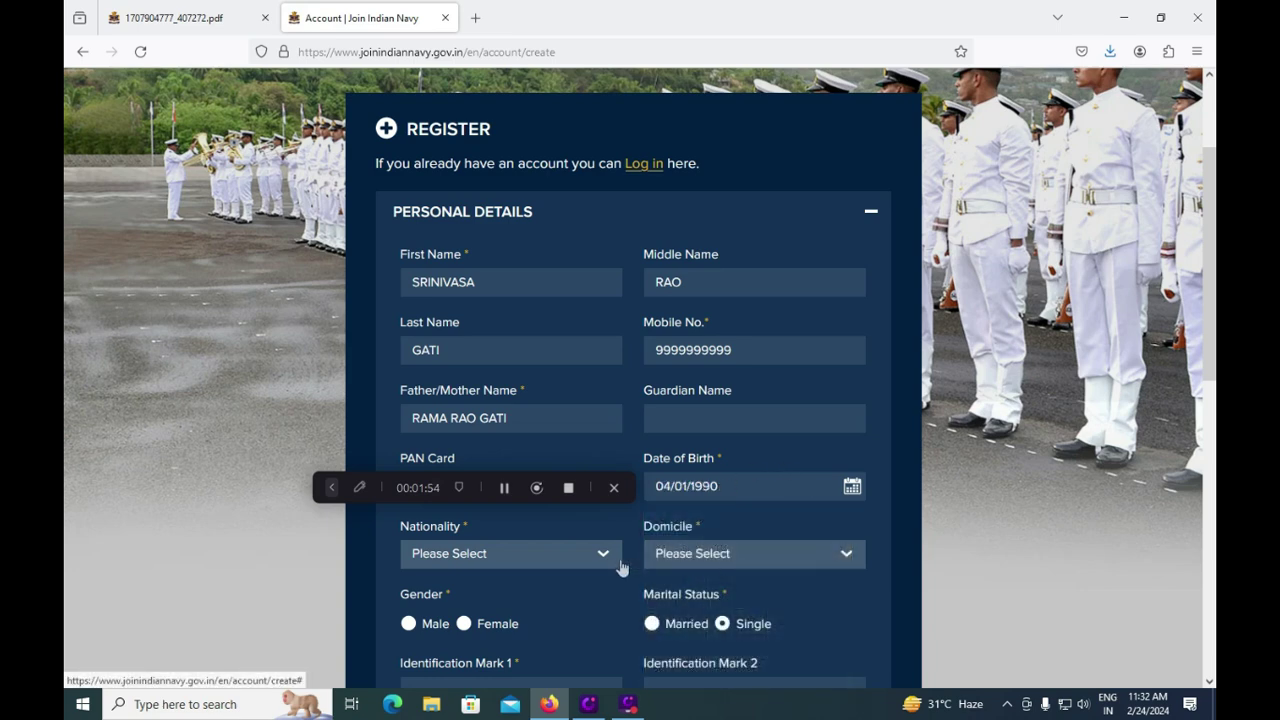
Step: Select ANDHRA PRADESH as domicile and Male as gender, then switch to the PDF tab
left_click(498, 560)
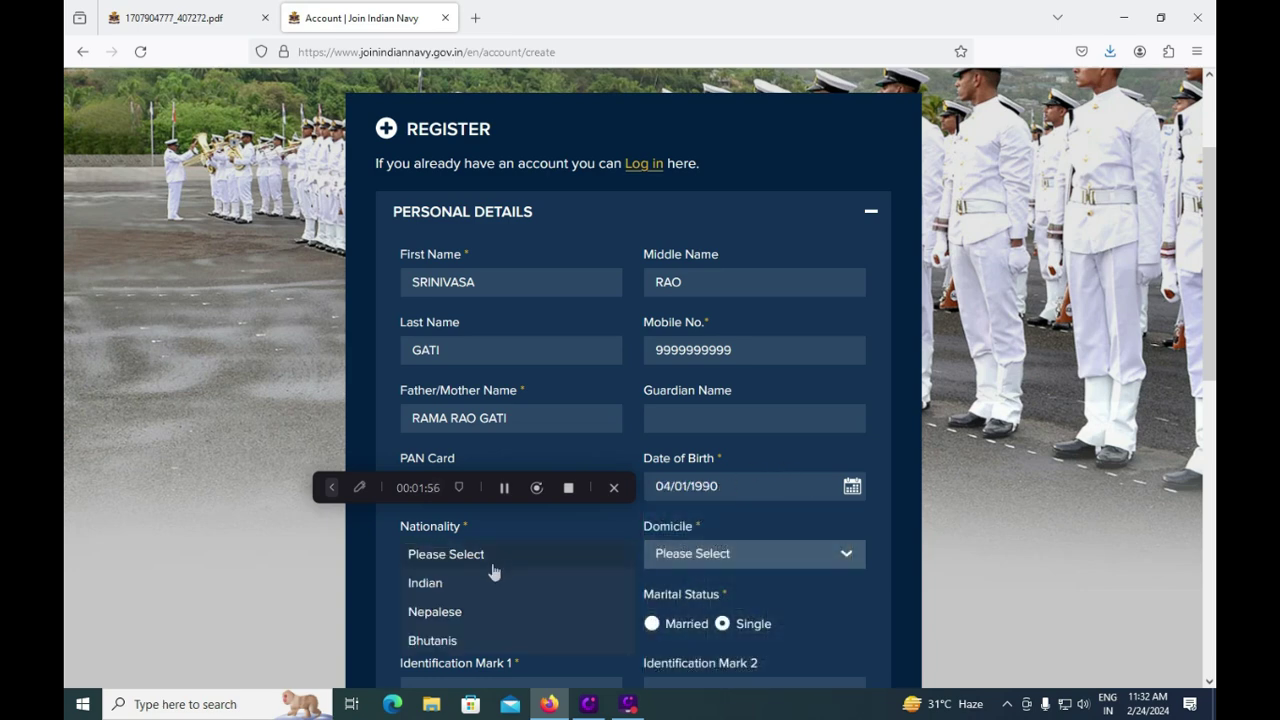
left_click(277, 590)
left_click(763, 562)
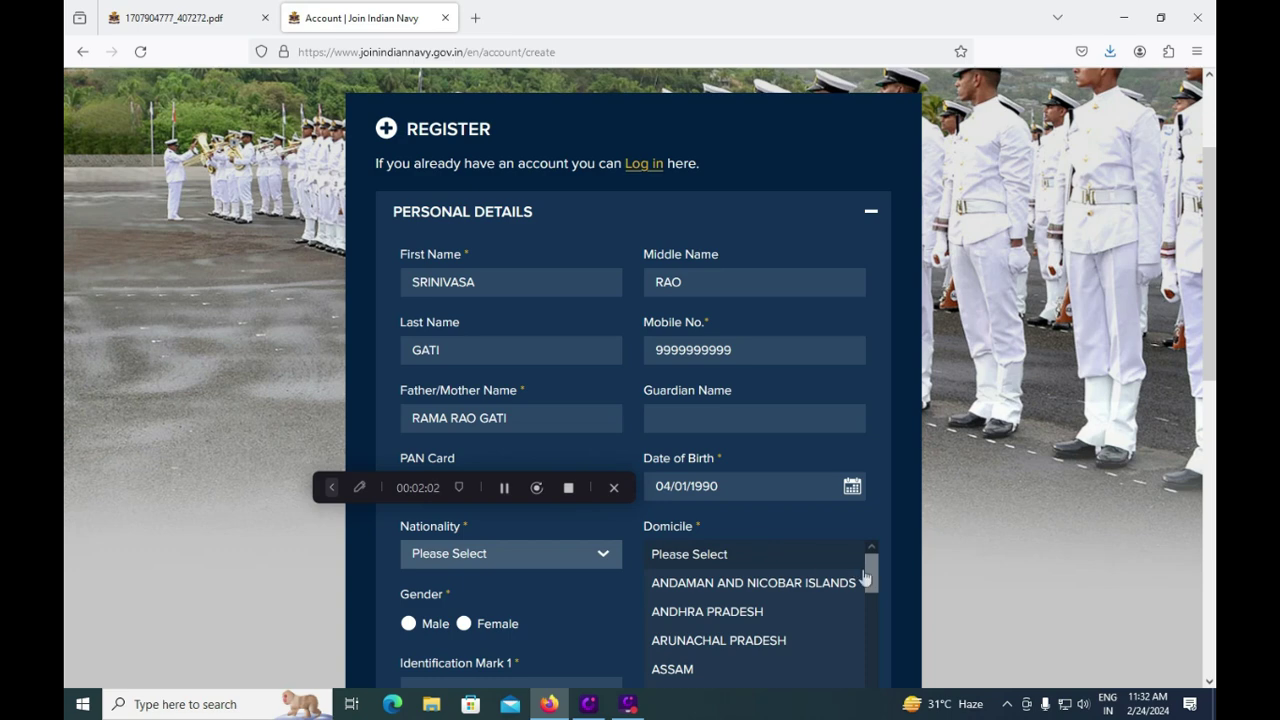
mouse_move(872, 575)
left_mouse_down()
mouse_move(875, 603)
mouse_move(875, 580)
left_mouse_up()
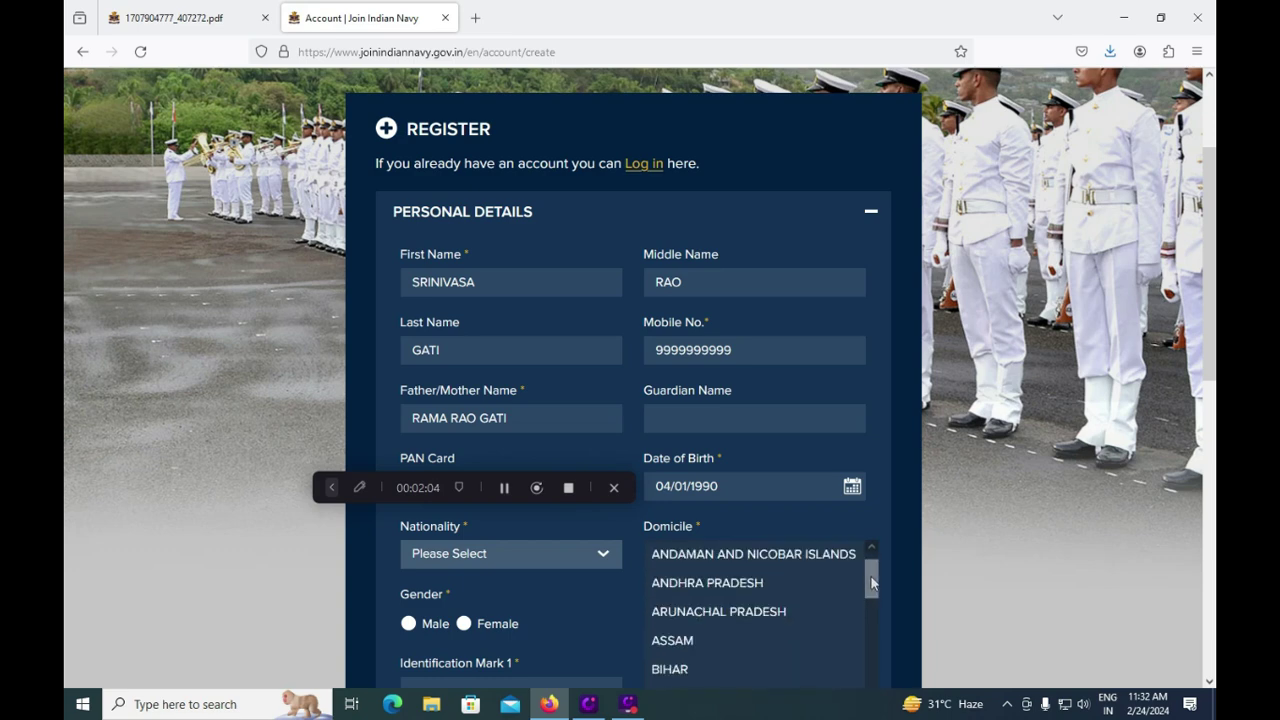
left_click(752, 586)
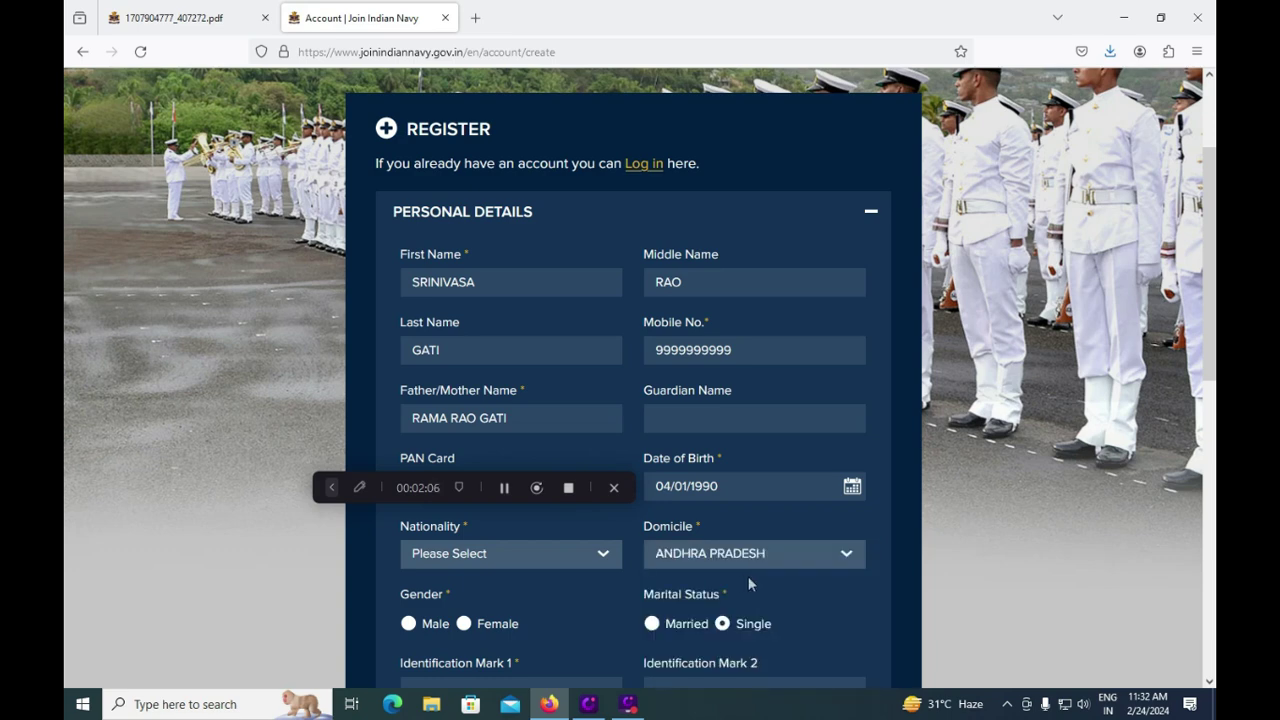
left_click(414, 624)
key("ctrl+Tab")
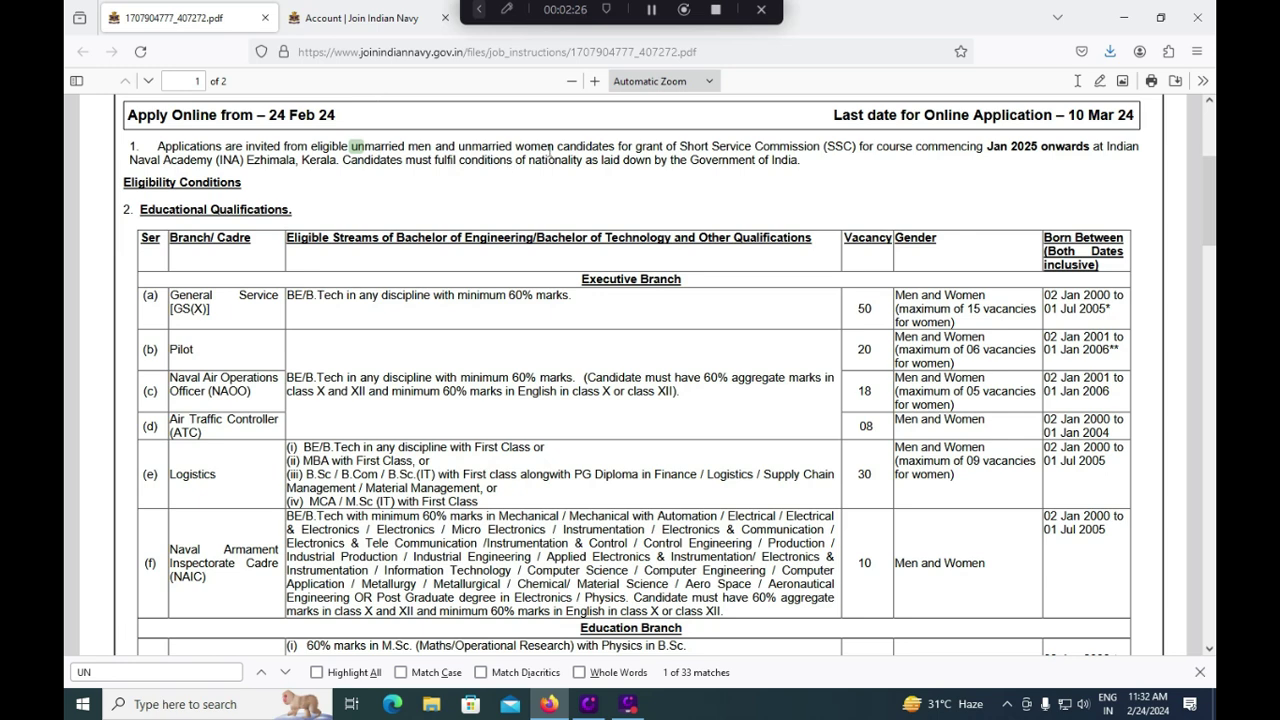
Step: Back on the form, enter 'RIGHT HAND' and 'LEFT LEG MIDDLE' as Identification Marks 1 and 2
key("ctrl+Tab")
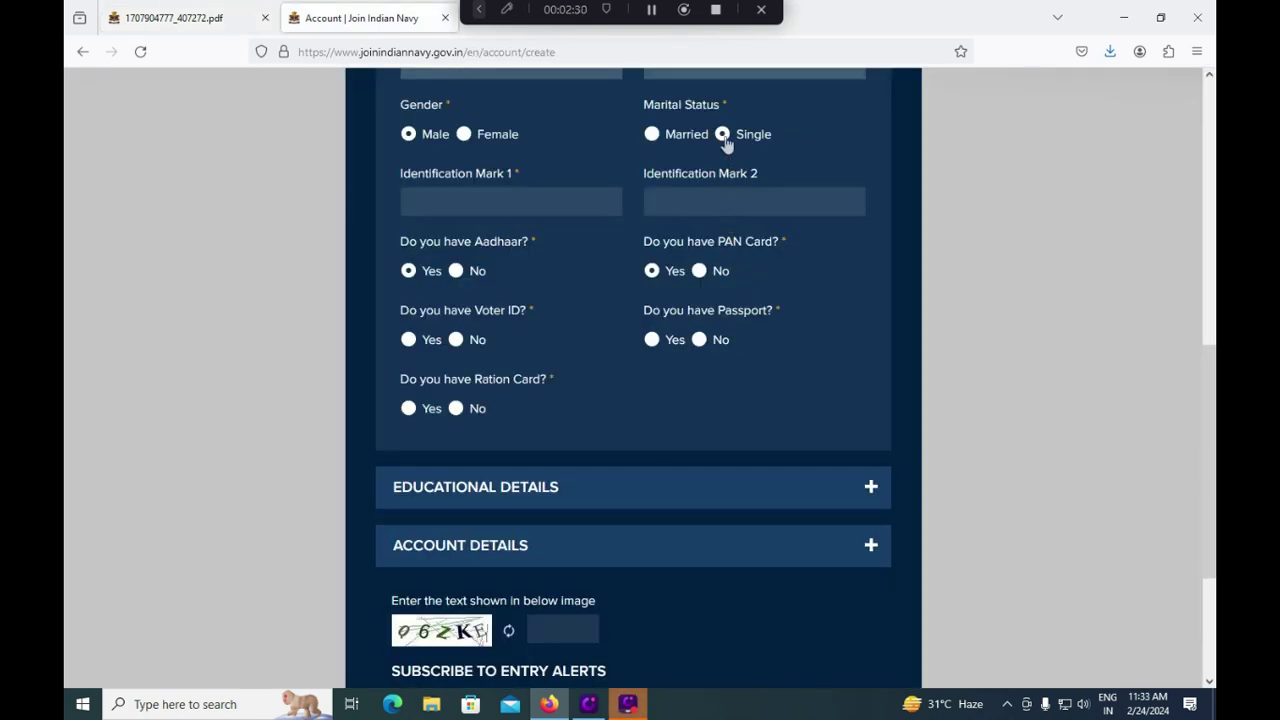
left_click(463, 207)
type("RIGHT HAND")
type("LEFT")
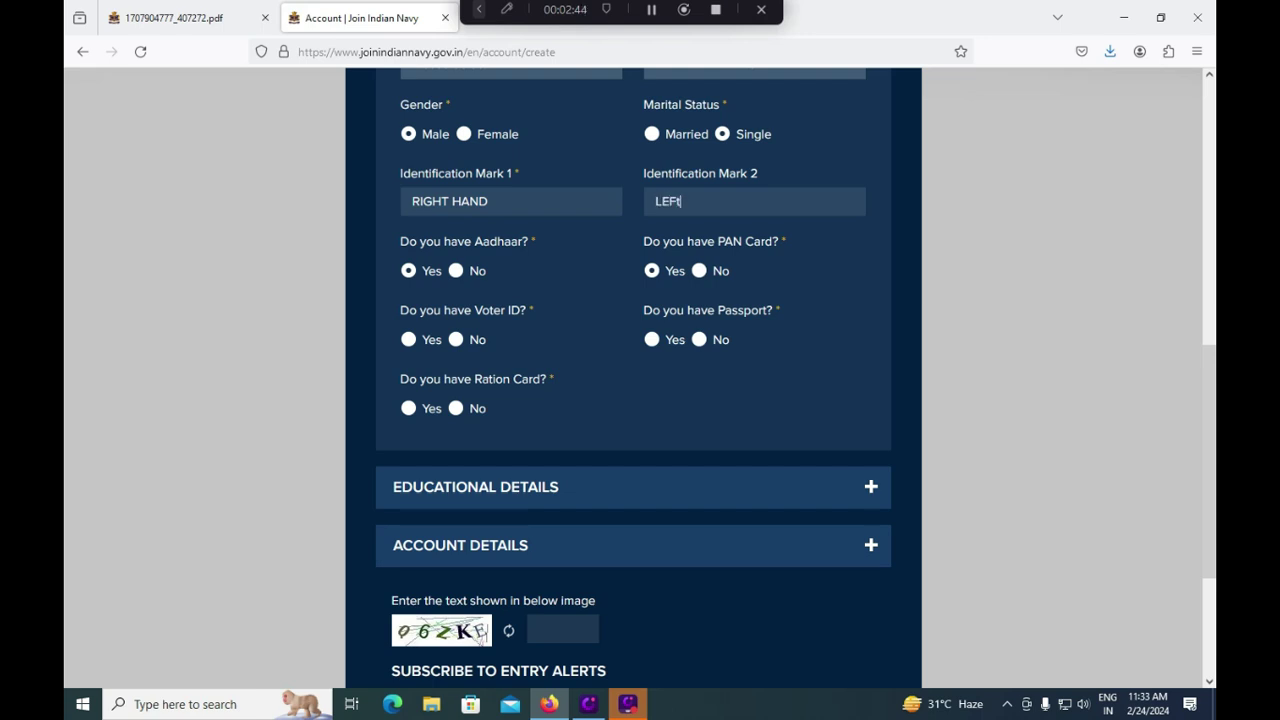
type(" LEG MIDDLE")
Step: Expand Educational Details and browse the Highest and Additional Qualification lists without choosing either
scroll(577, 460, "down", 1)
left_click(538, 408)
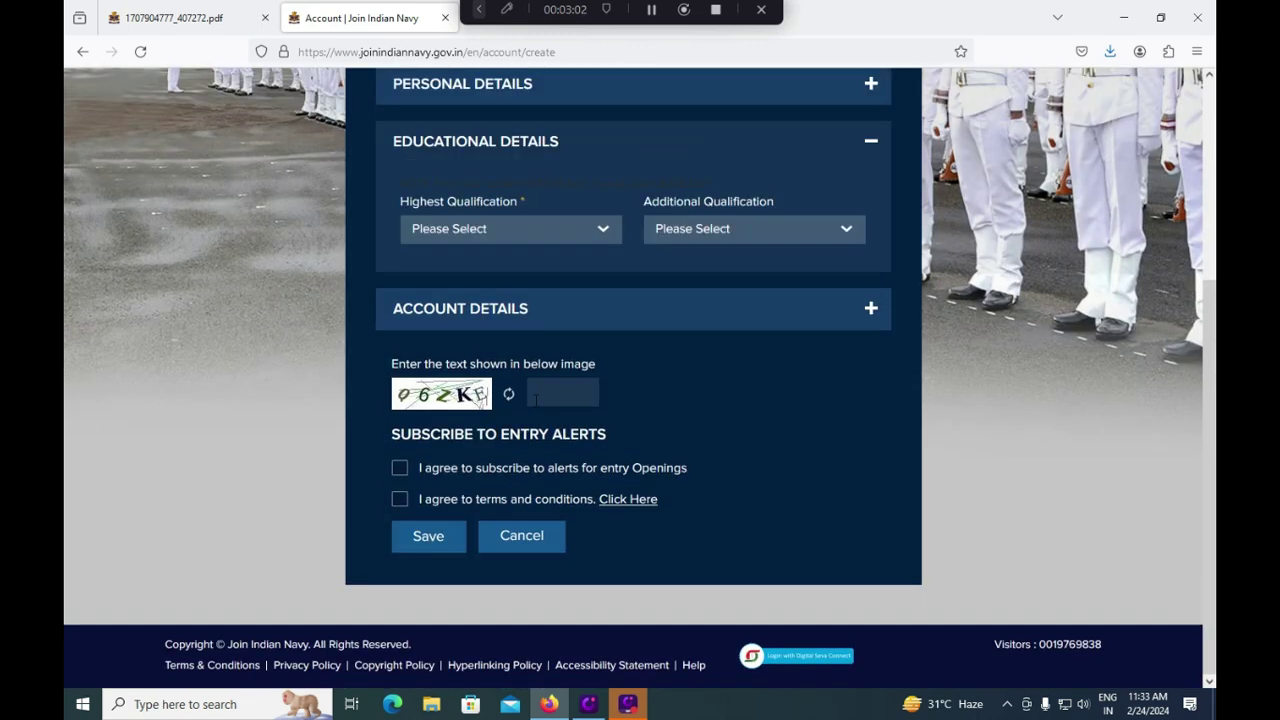
left_click(534, 229)
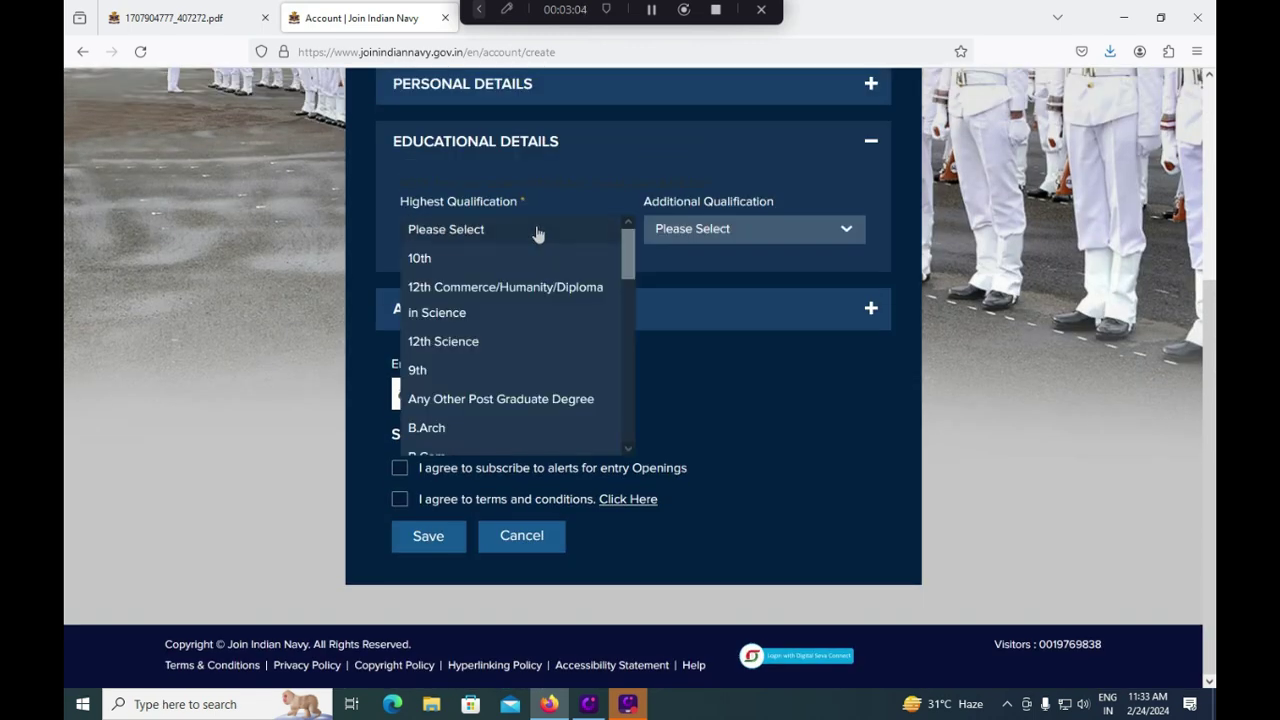
left_click_drag(629, 265, 665, 277)
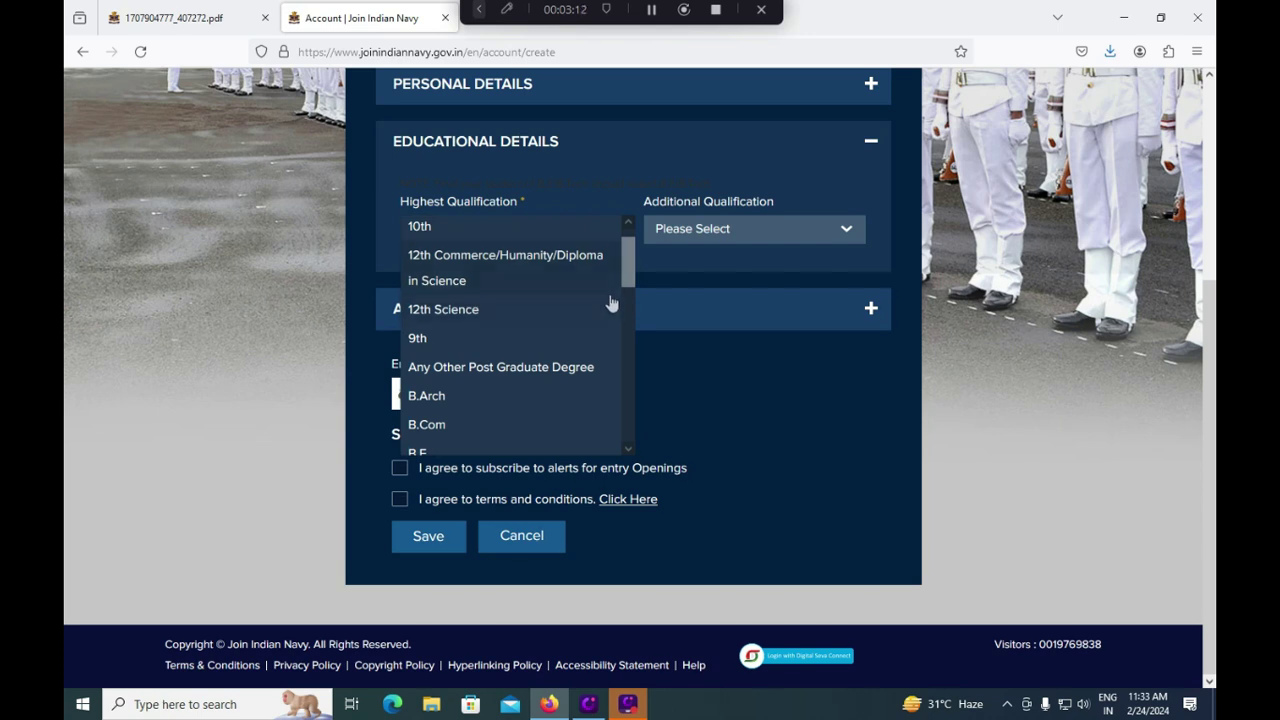
left_click(701, 232)
left_click(702, 232)
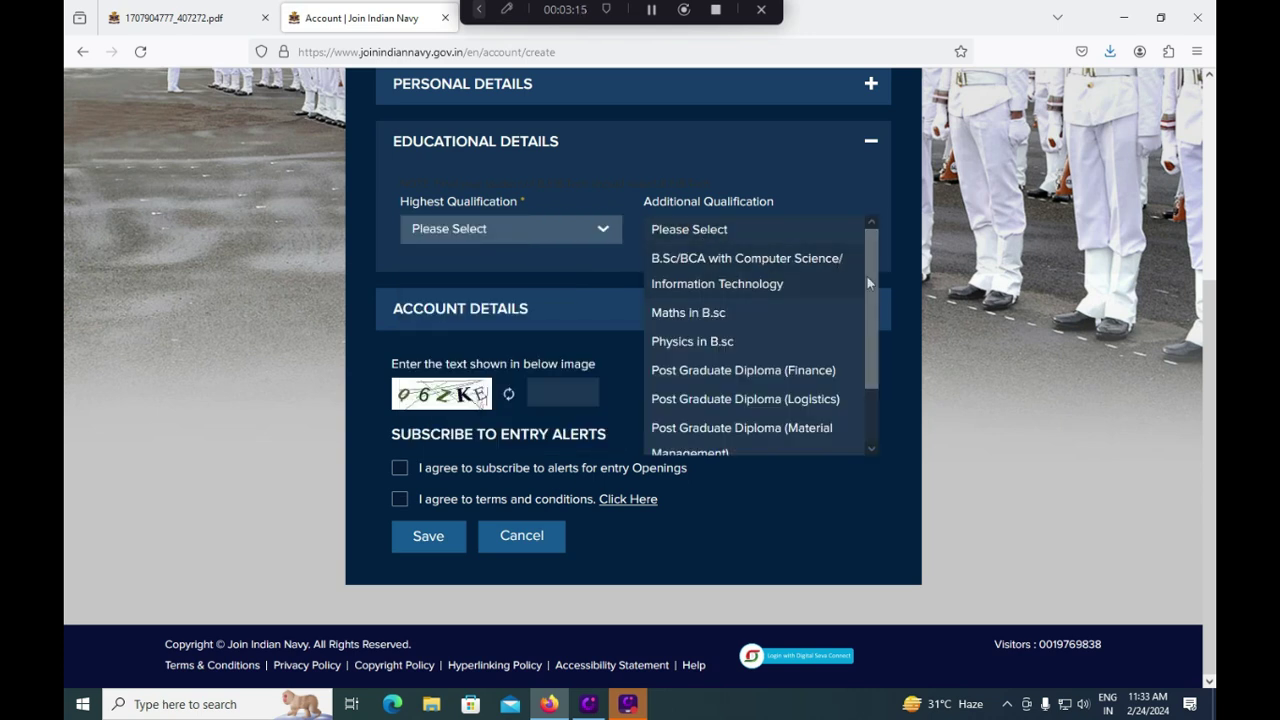
left_click_drag(866, 282, 866, 368)
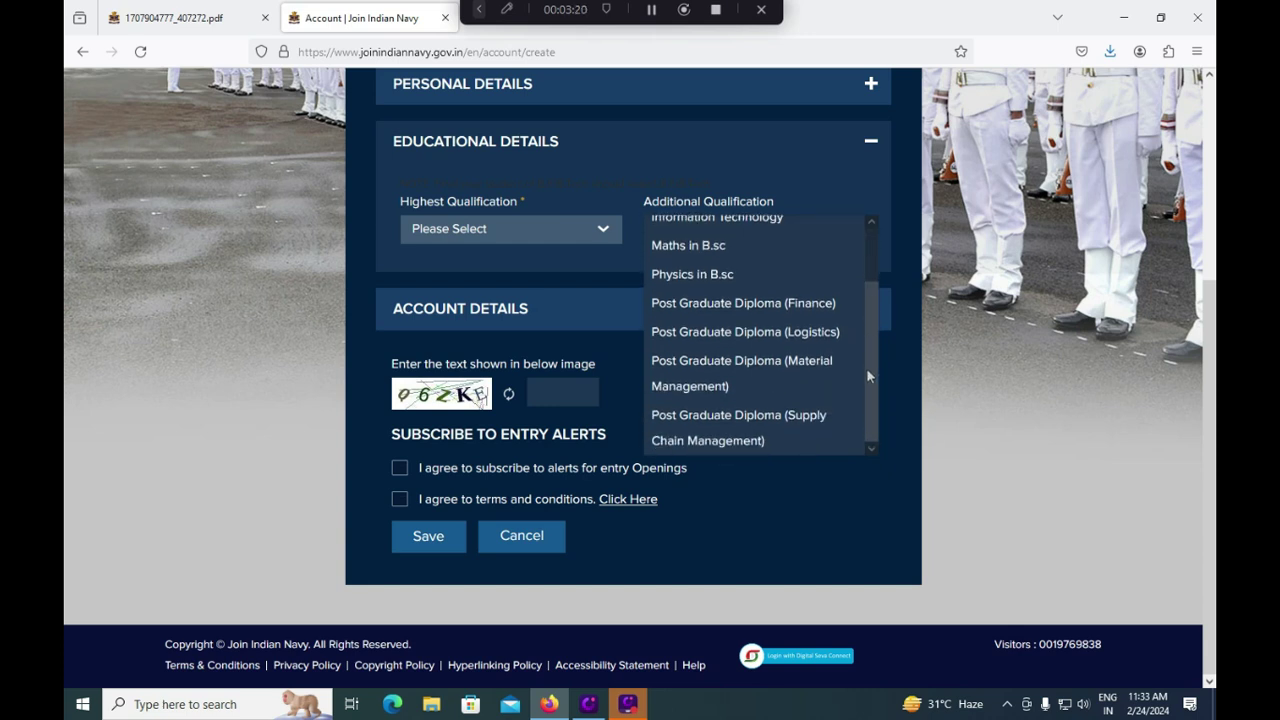
left_click(336, 351)
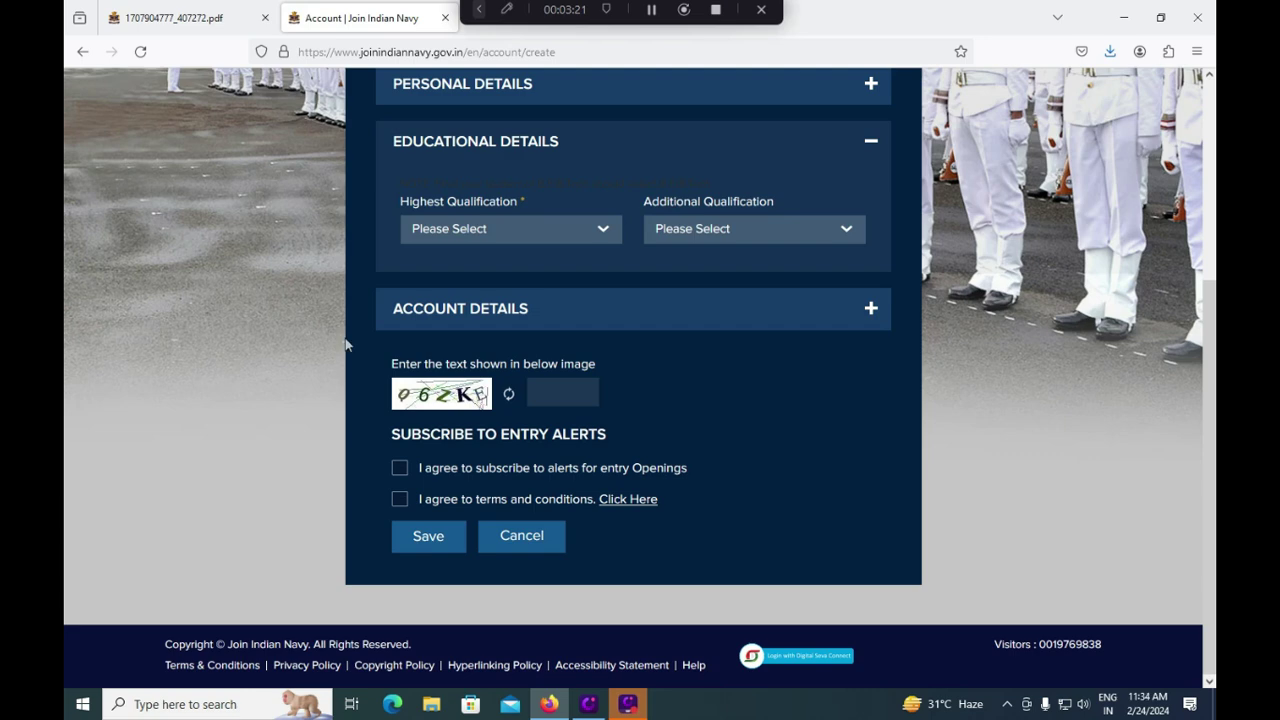
Step: Expand Account Details and enter the account password
left_click(497, 312)
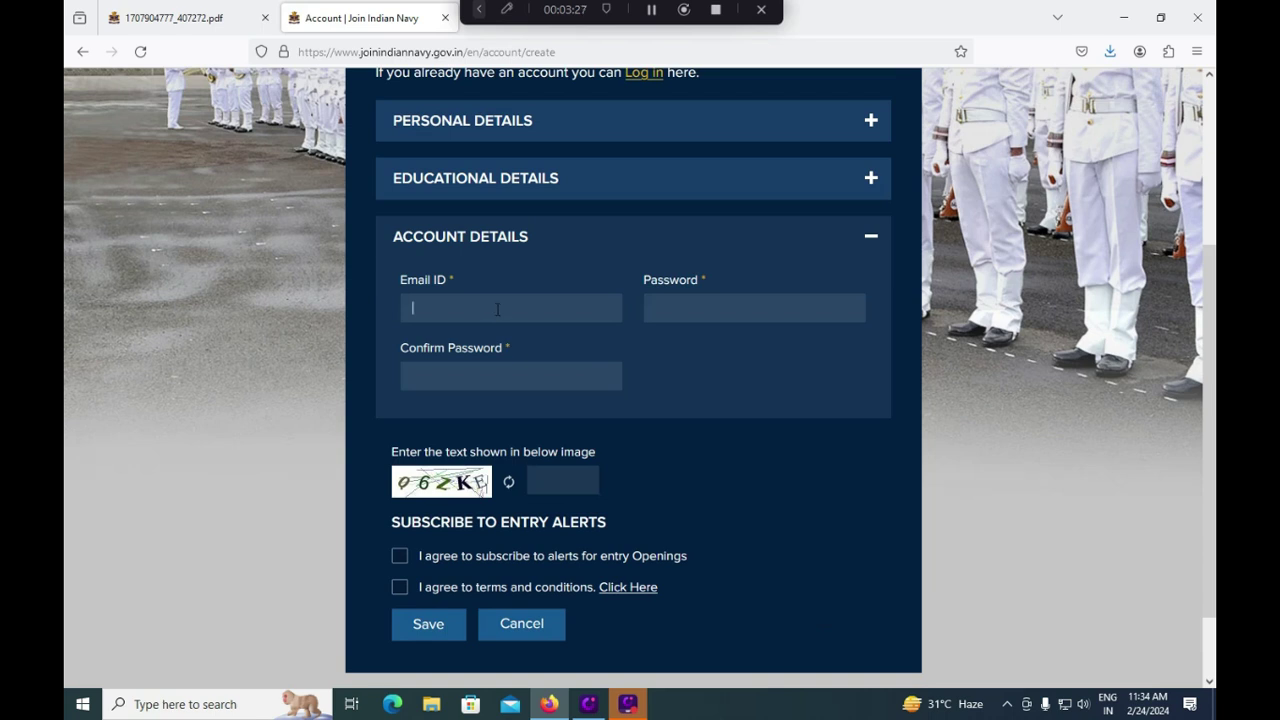
left_click(694, 309)
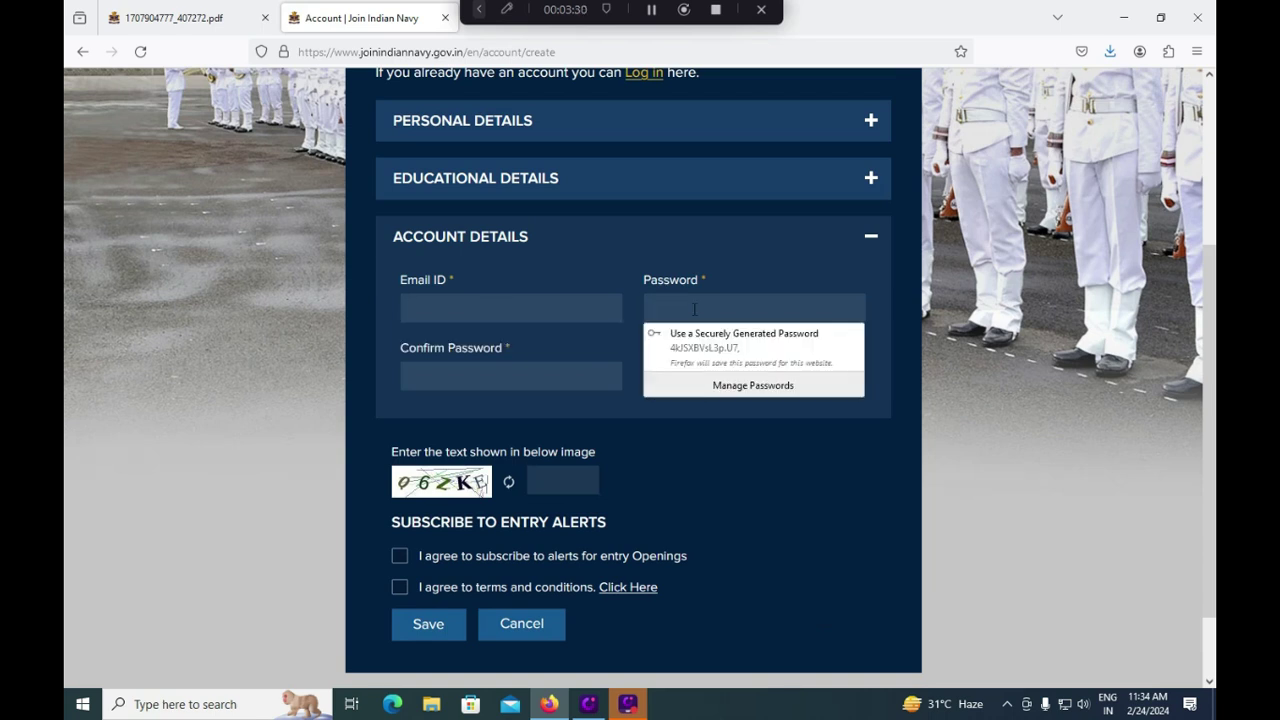
type("*****")
left_click(607, 368)
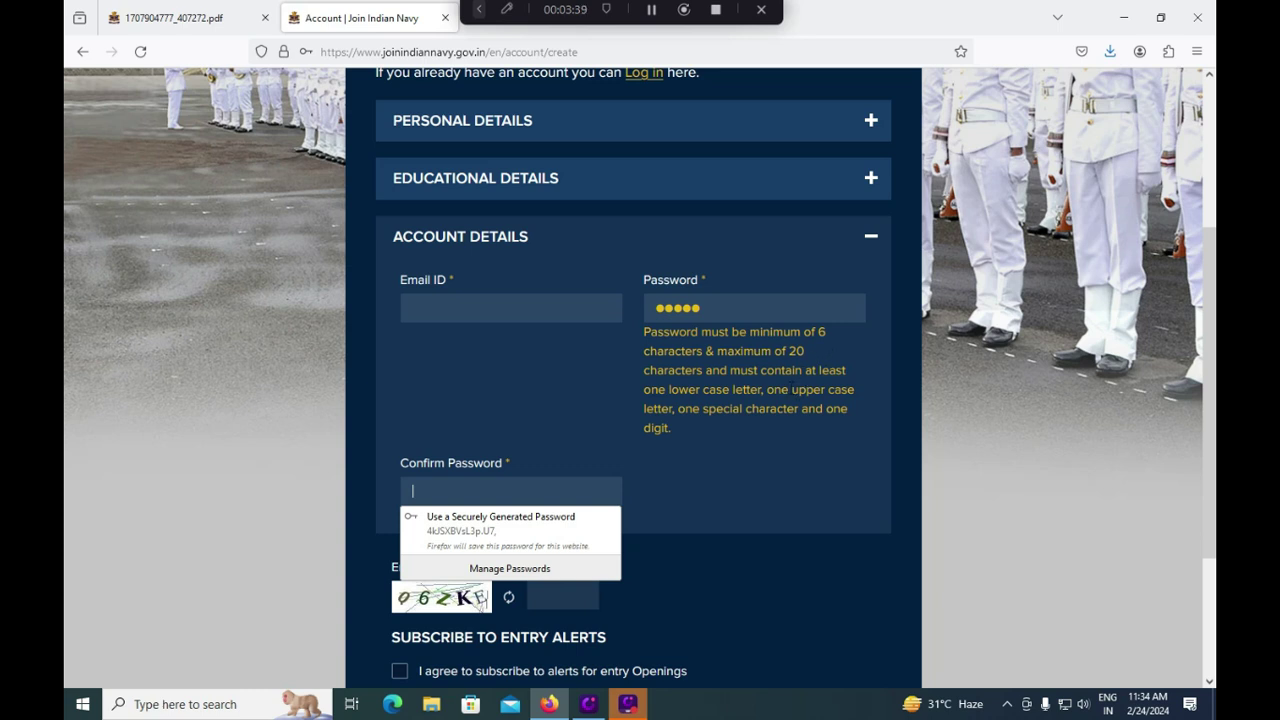
key("Escape")
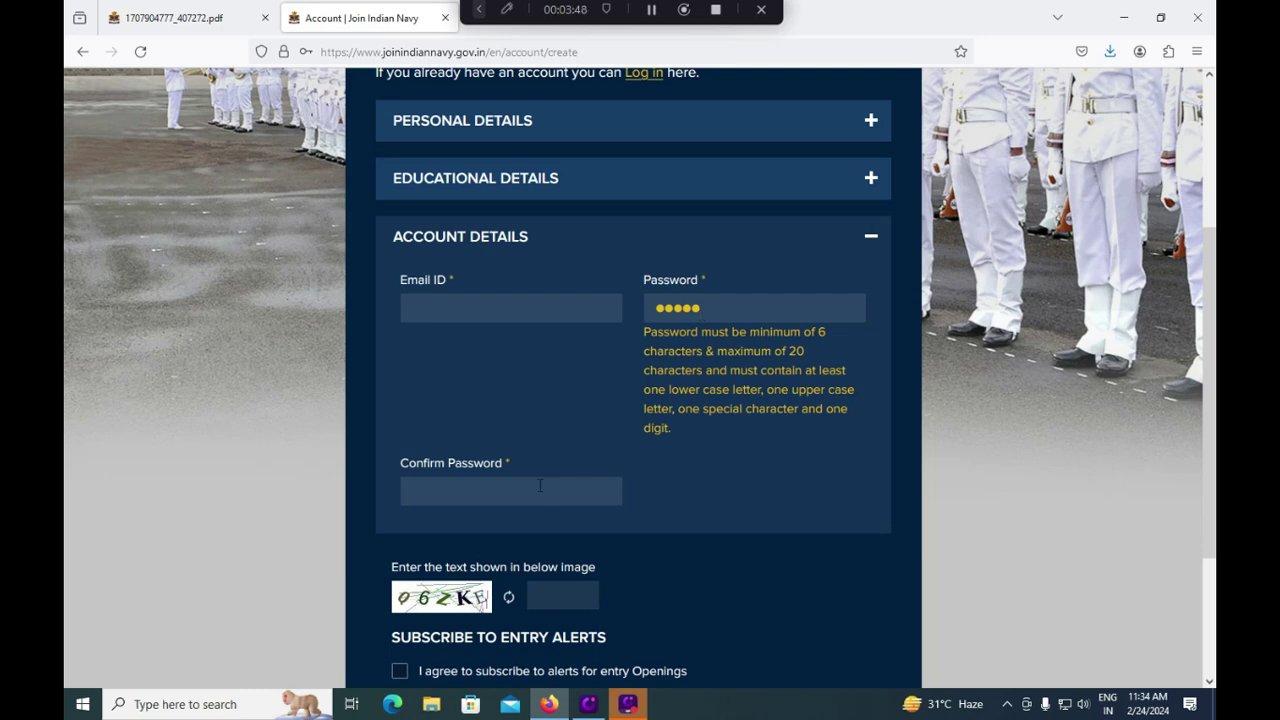
Step: Tick the alerts subscription and terms and conditions boxes and enter the captcha text
left_click(543, 600)
scroll(578, 568, "down", 3)
type("q")
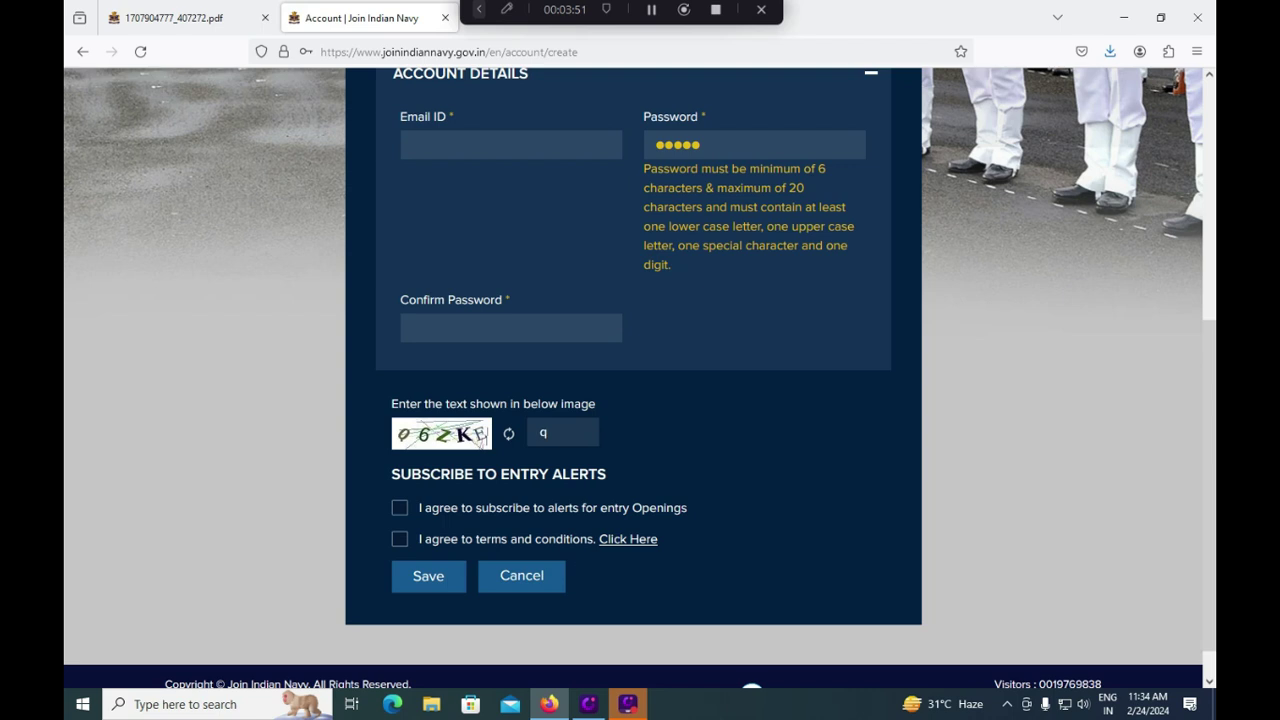
key("BackSpace")
type("Q")
left_click(400, 512)
left_click(399, 541)
left_click(570, 437)
type("Q6ZJE")
key("BackSpace")
key("BackSpace")
type("KE")
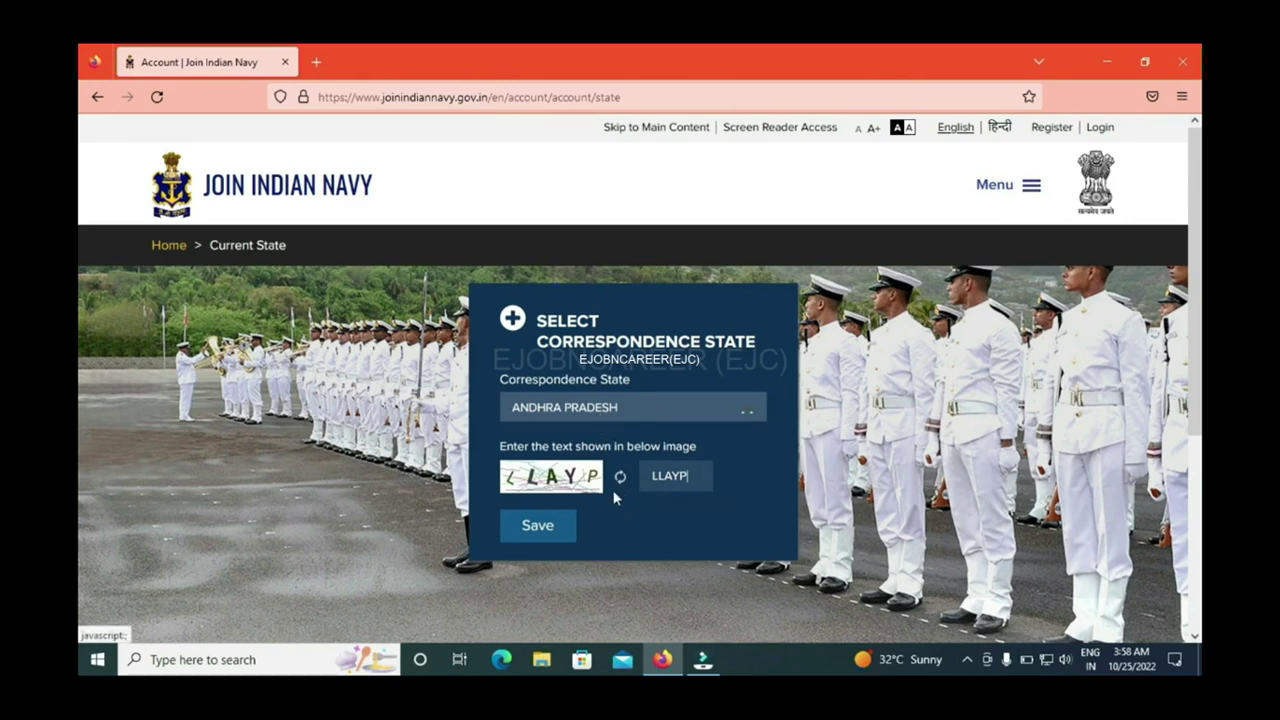
Step: Save ANDHRA PRADESH as correspondence state, log in, and scroll My Dashboard
left_click(544, 535)
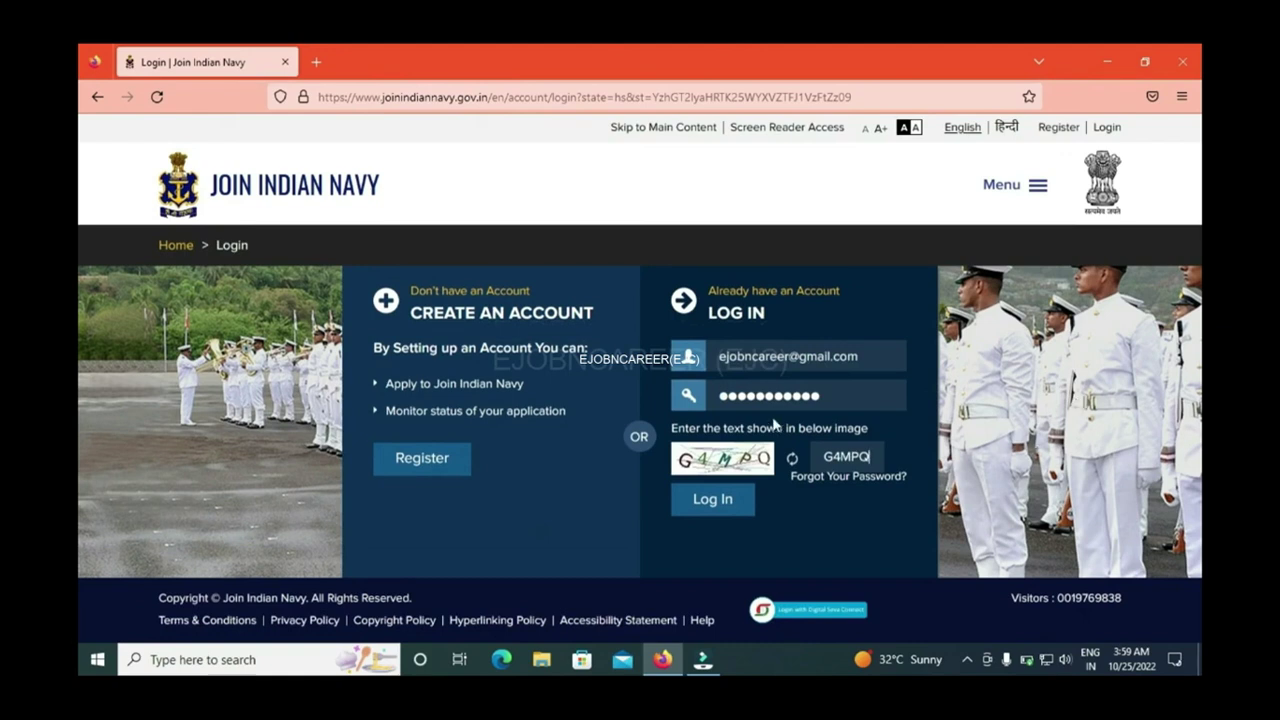
left_click(720, 505)
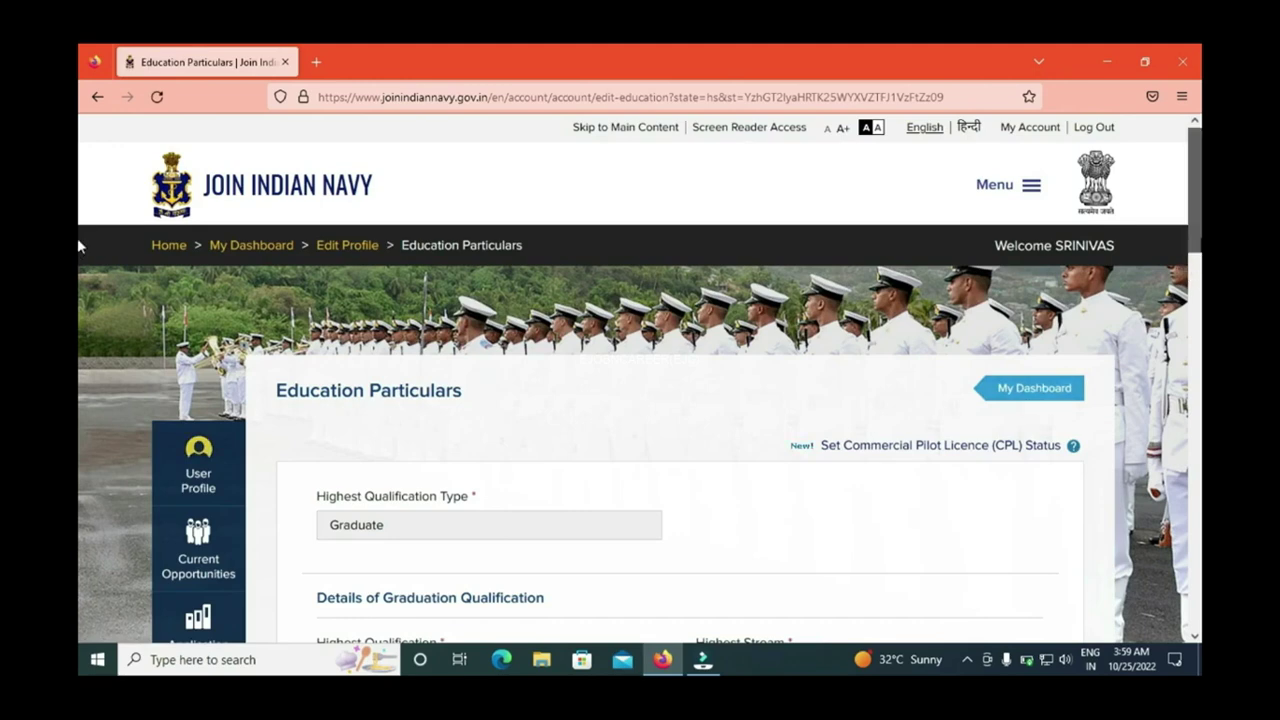
scroll(78, 245, "down", 5)
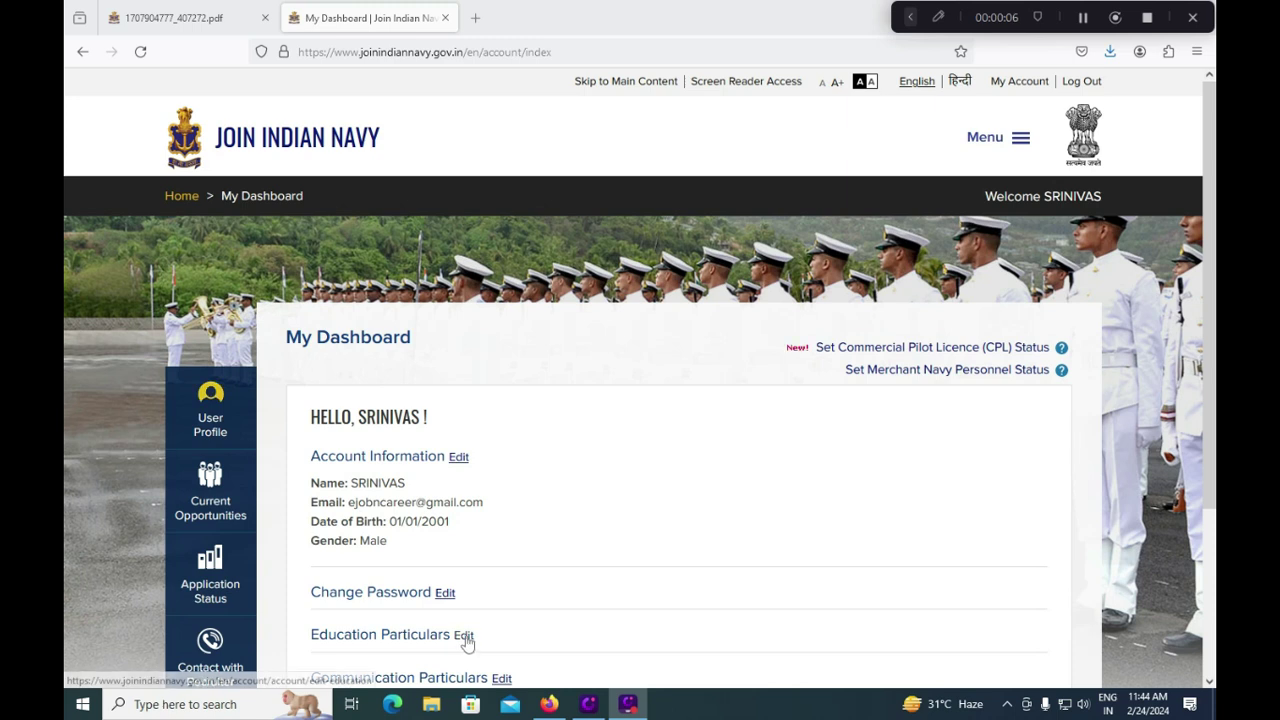
Step: Go to Current Opportunities from My Dashboard's left sidebar to list open Officer jobs
scroll(498, 569, "down", 1)
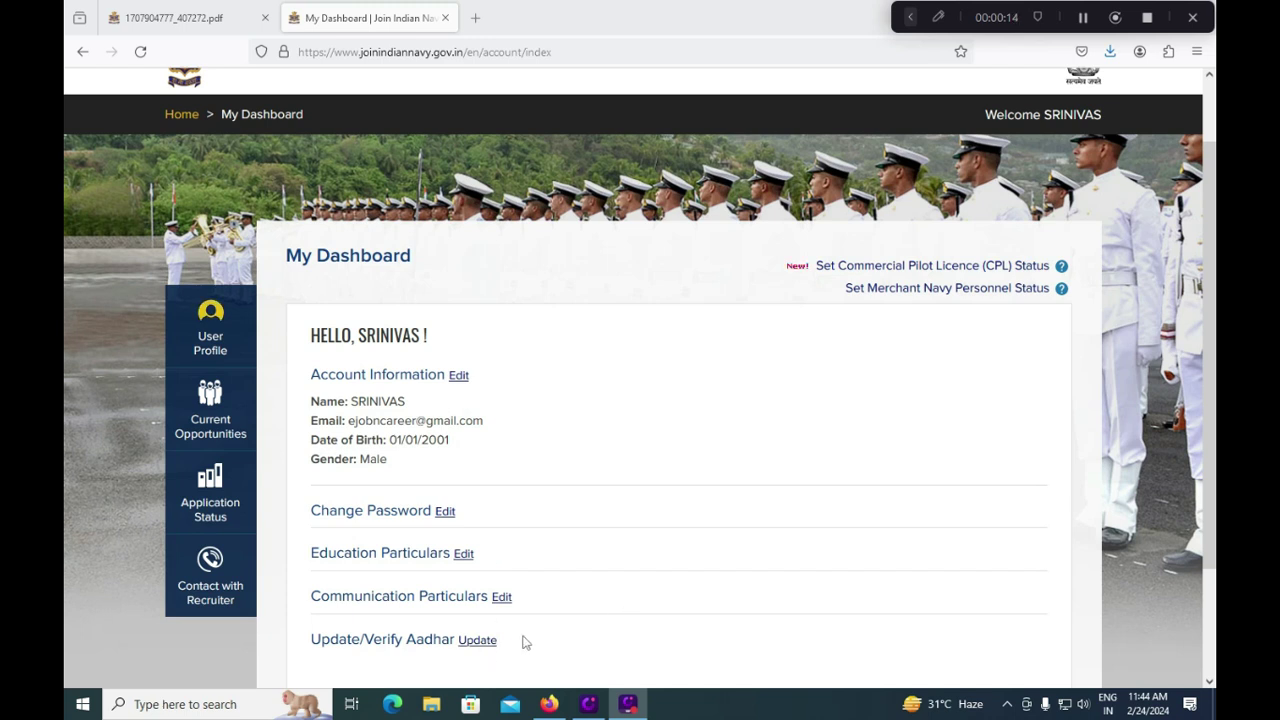
scroll(505, 597, "up", 2)
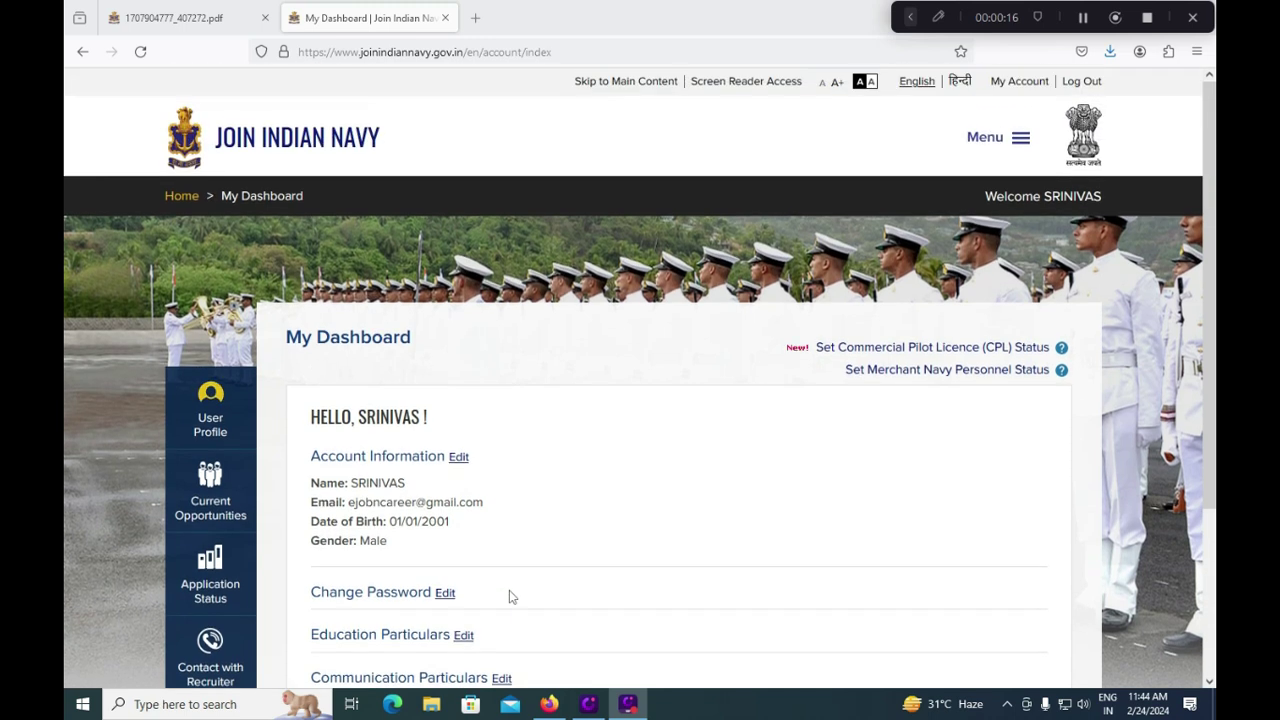
left_click(230, 518)
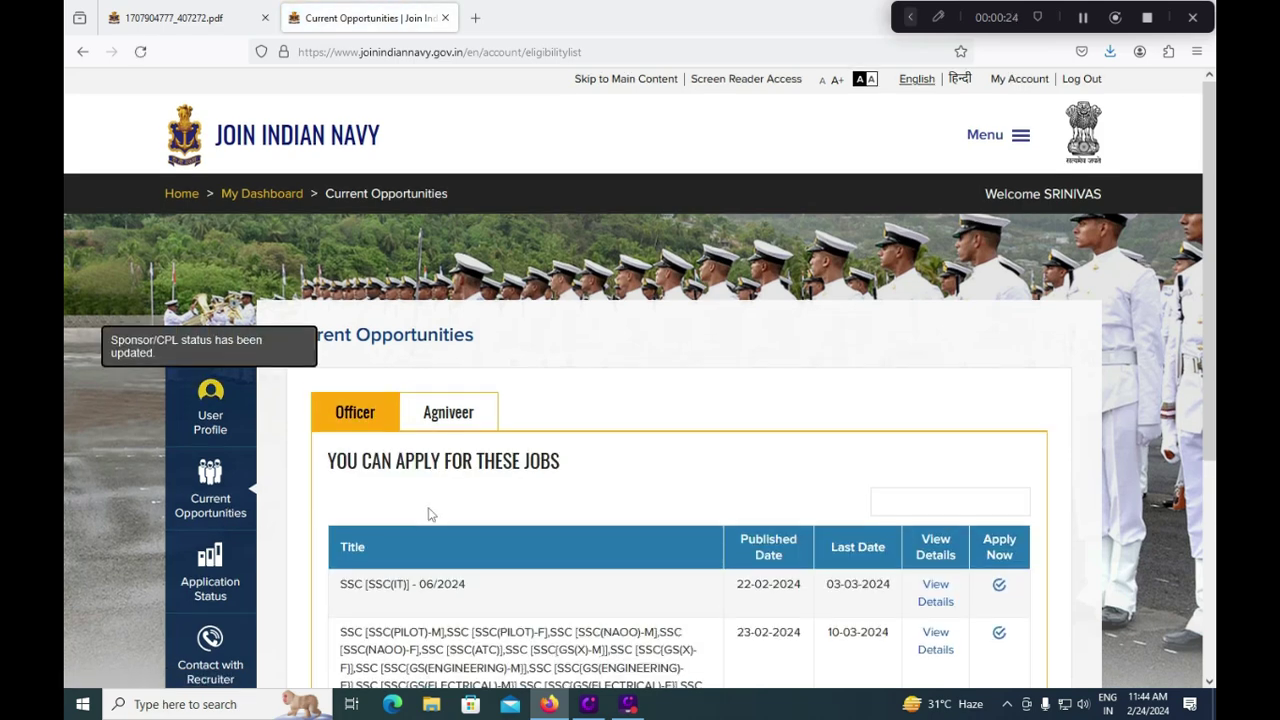
scroll(431, 514, "down", 1)
scroll(430, 509, "down", 1)
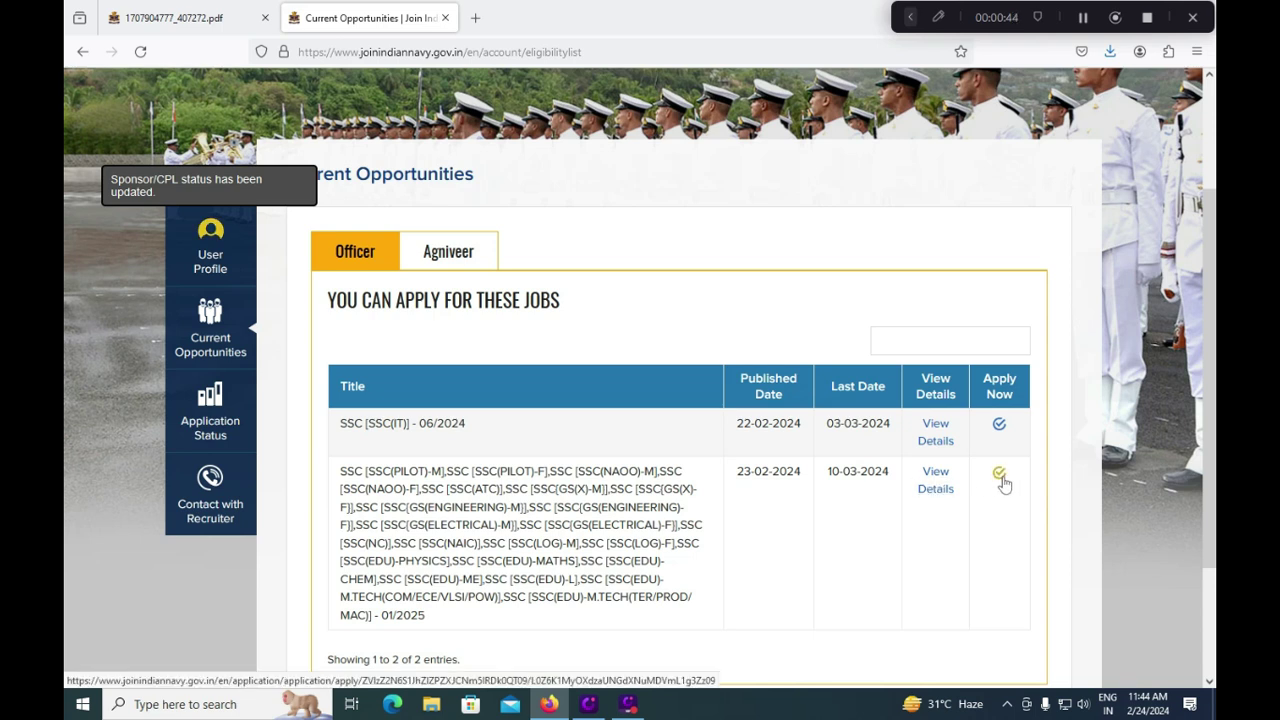
left_click(910, 17)
left_click(640, 17)
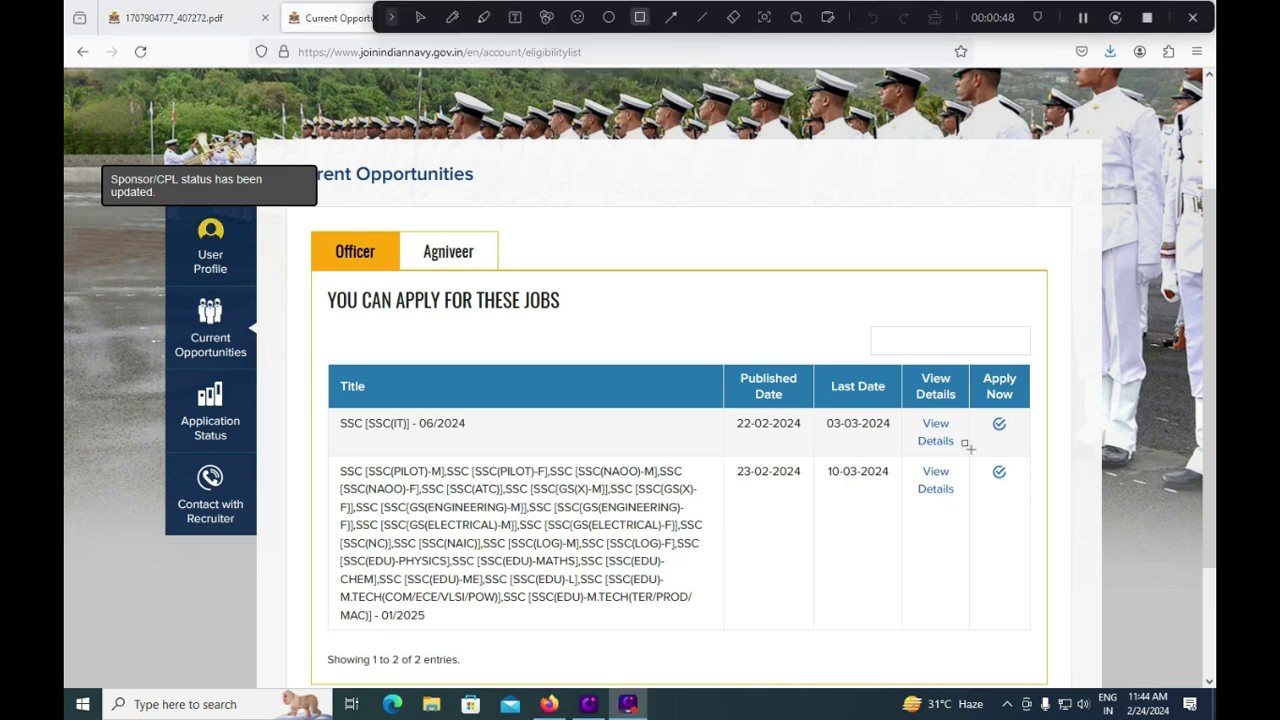
left_click_drag(964, 448, 1043, 500)
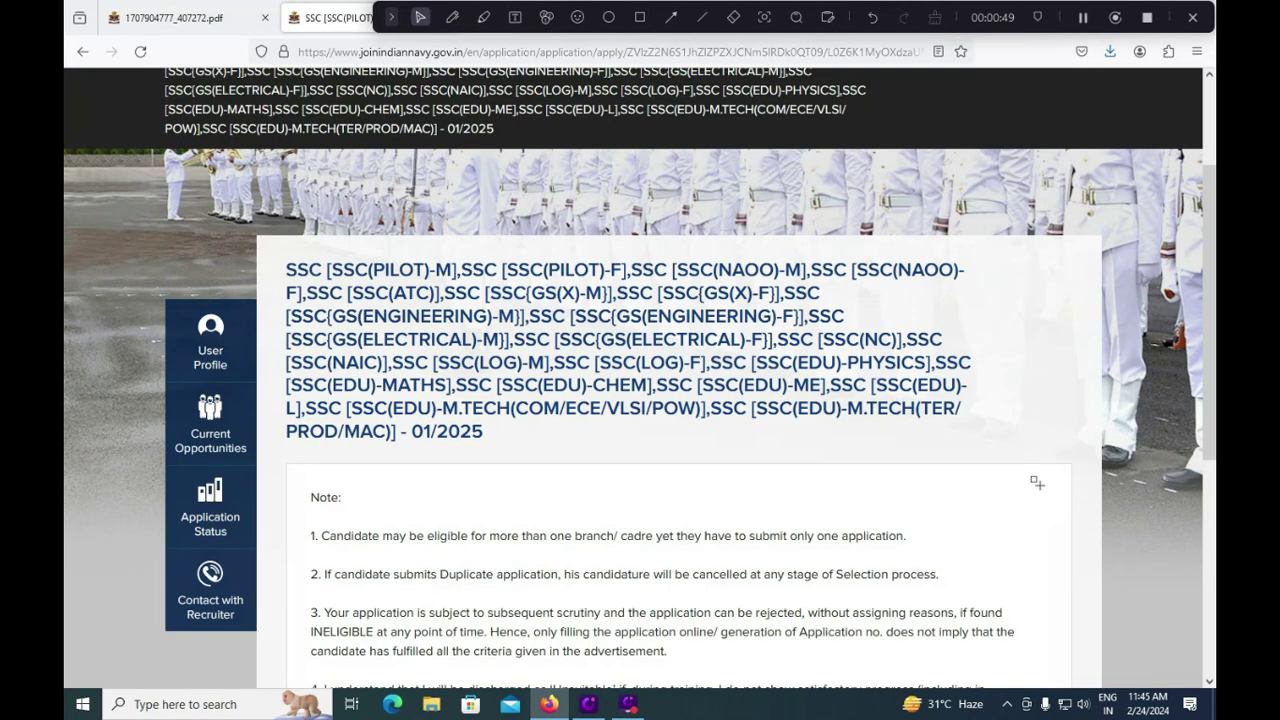
Step: Exit Reader View to return to the normal SSC 01/2025 application page
key("F9")
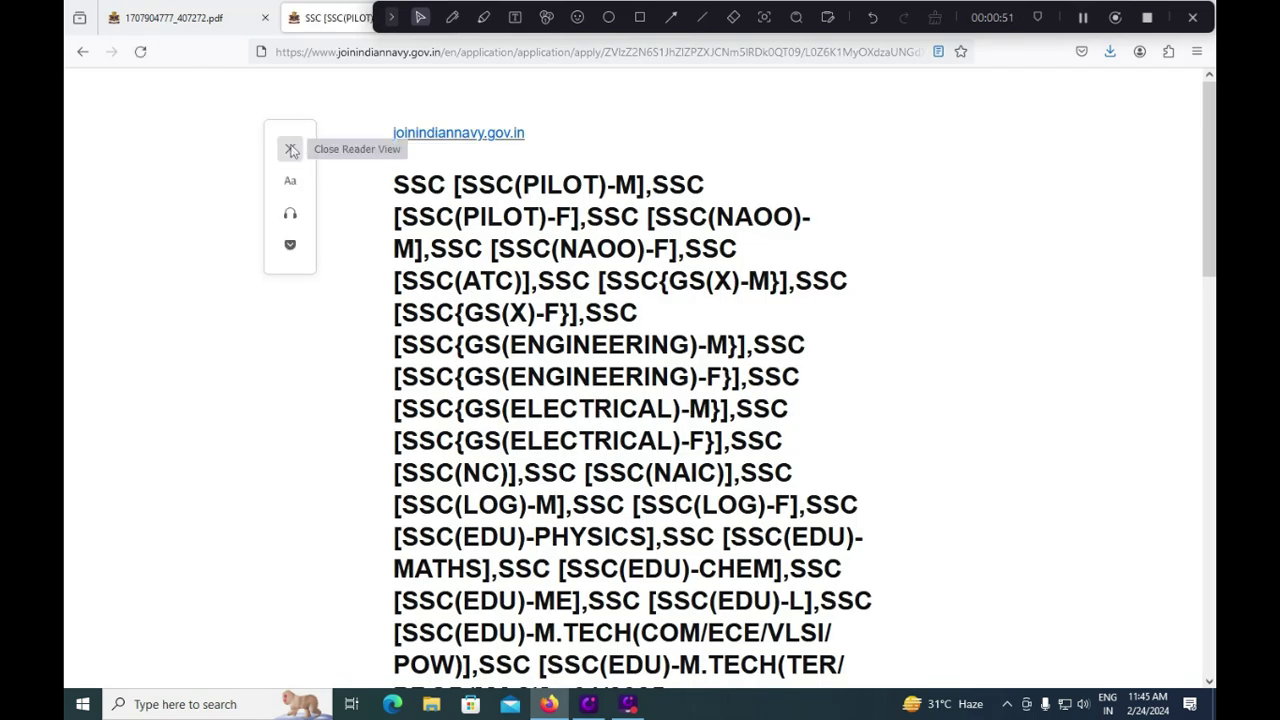
left_click(290, 148)
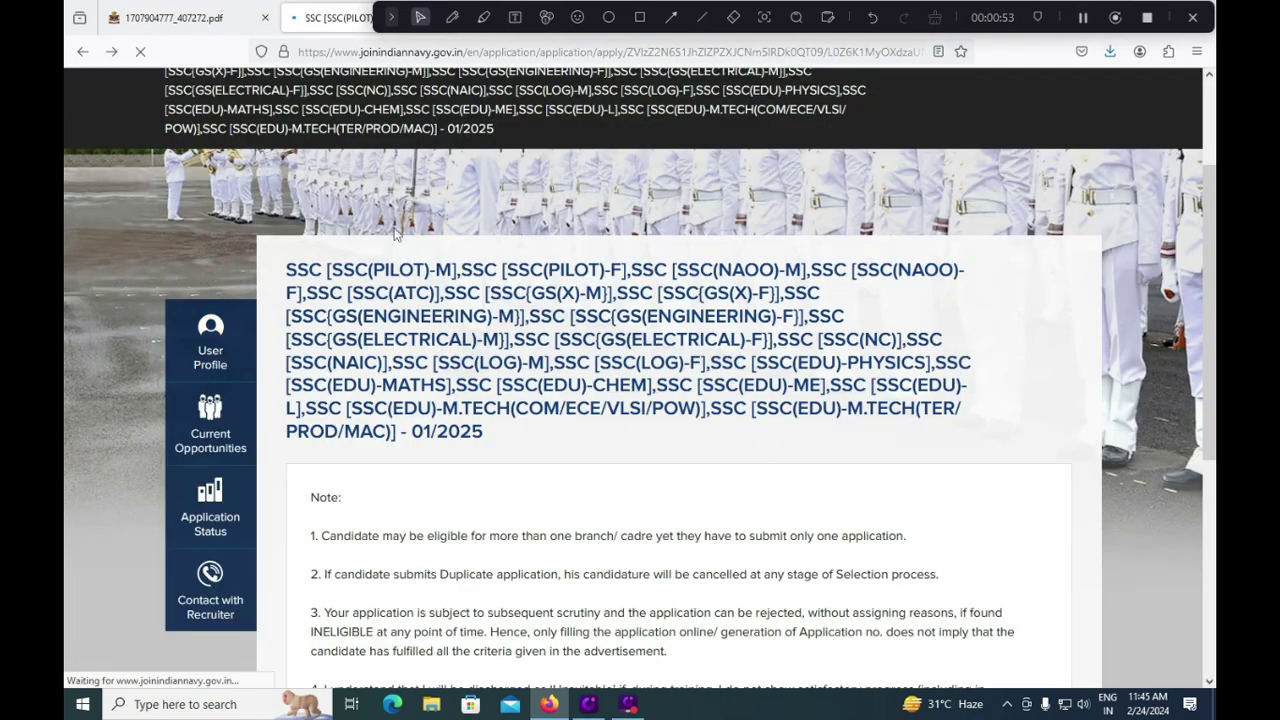
scroll(509, 491, "up", 3)
scroll(519, 477, "down", 3)
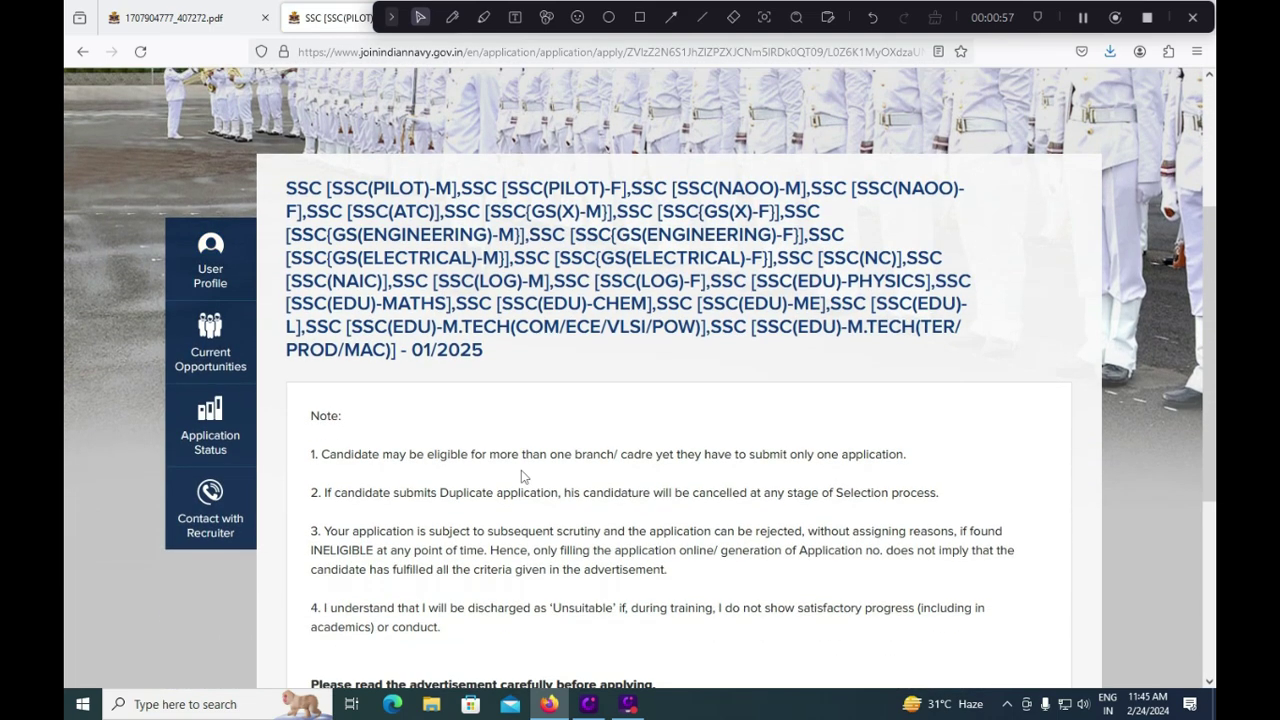
scroll(520, 477, "down", 3)
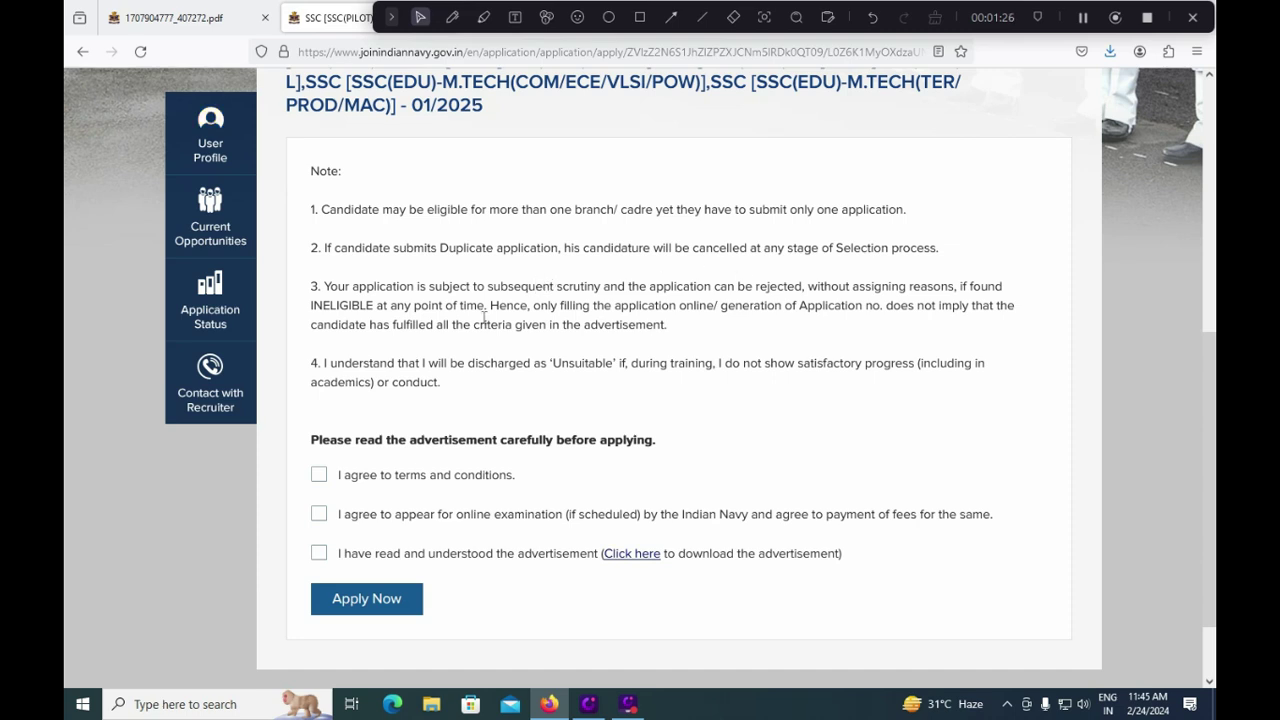
Step: Tick the terms and conditions, online examination fees, and advertisement-read declarations
left_click(319, 474)
left_click(319, 513)
left_click(319, 553)
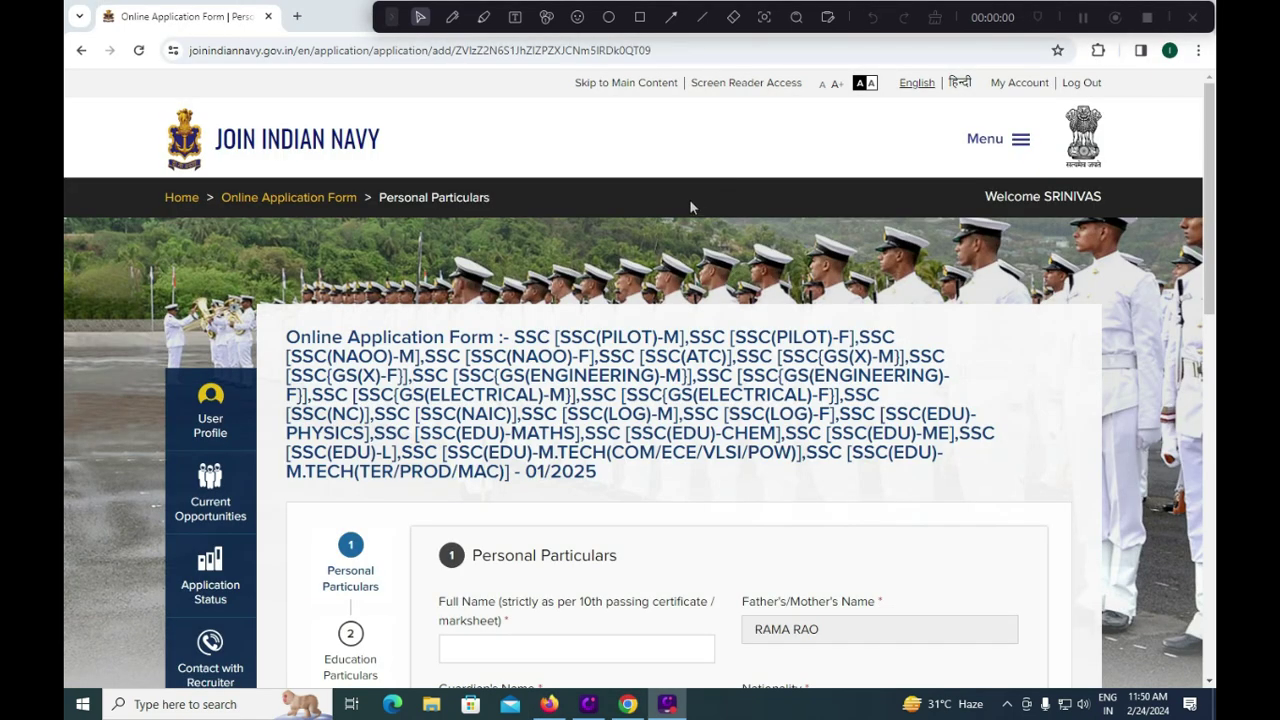
scroll(686, 206, "down", 5)
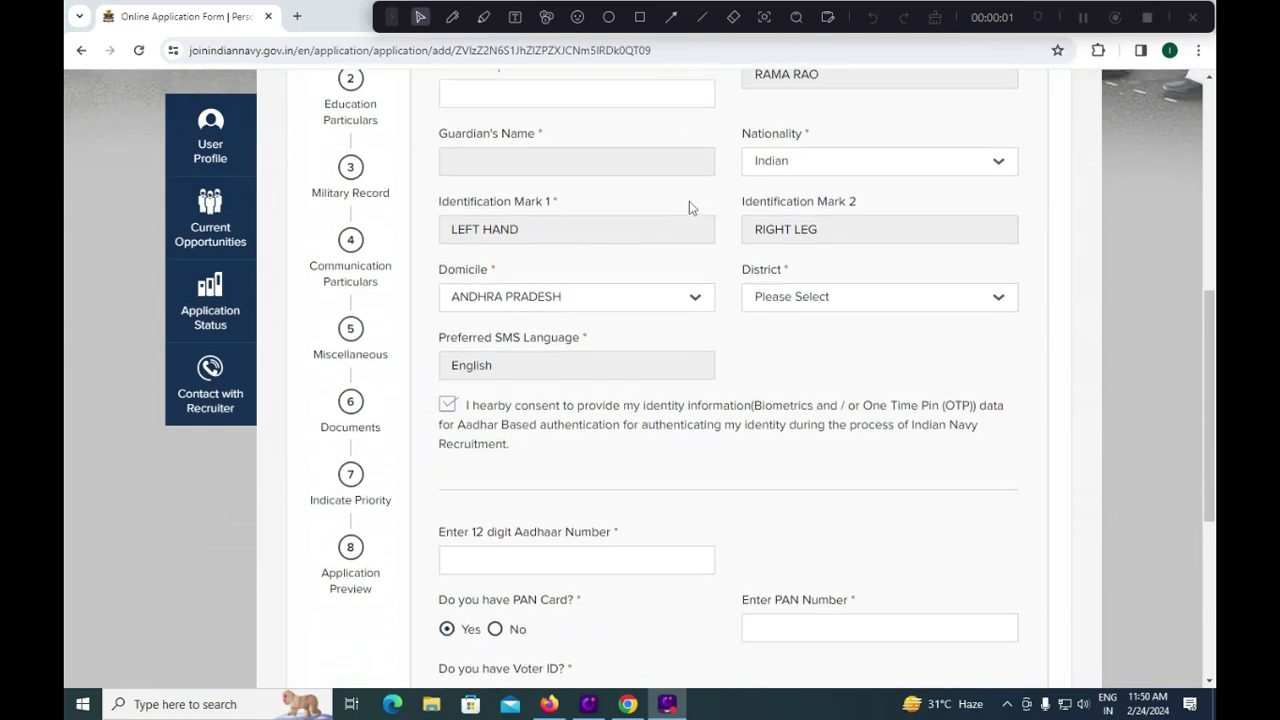
Step: Enter the candidate's full name in the name field
scroll(453, 541, "up", 2)
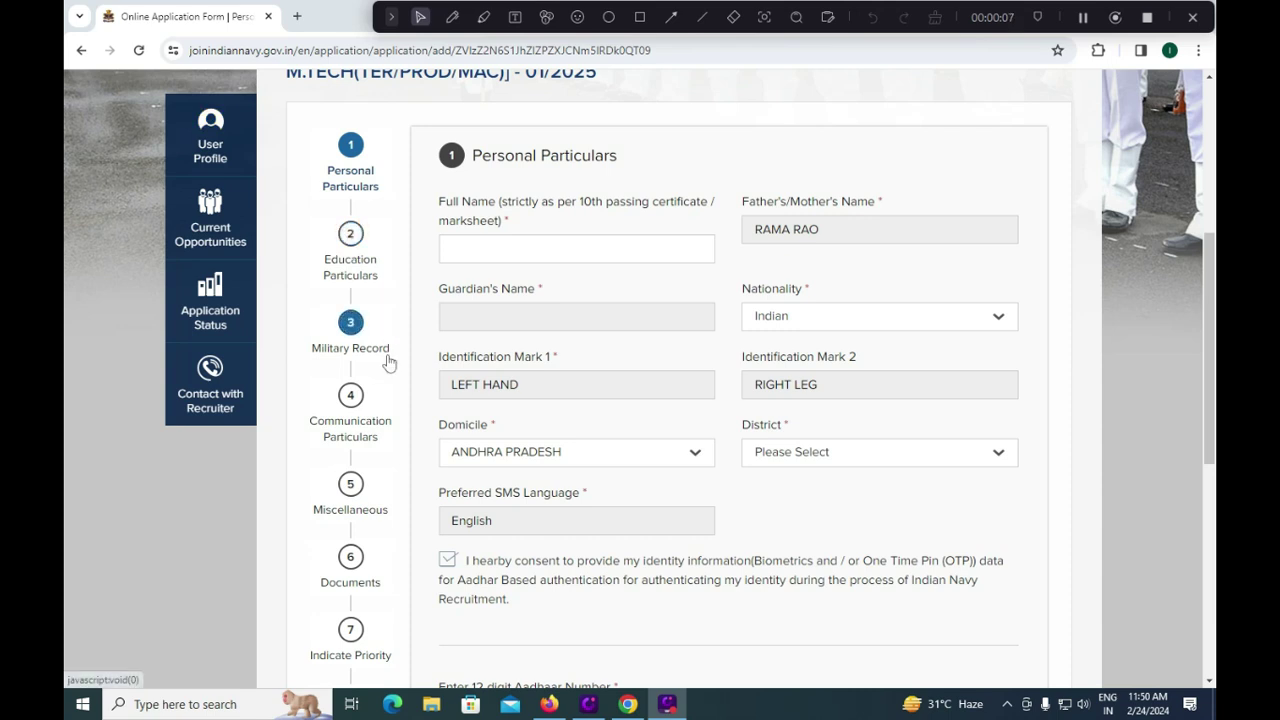
scroll(394, 420, "down", 2)
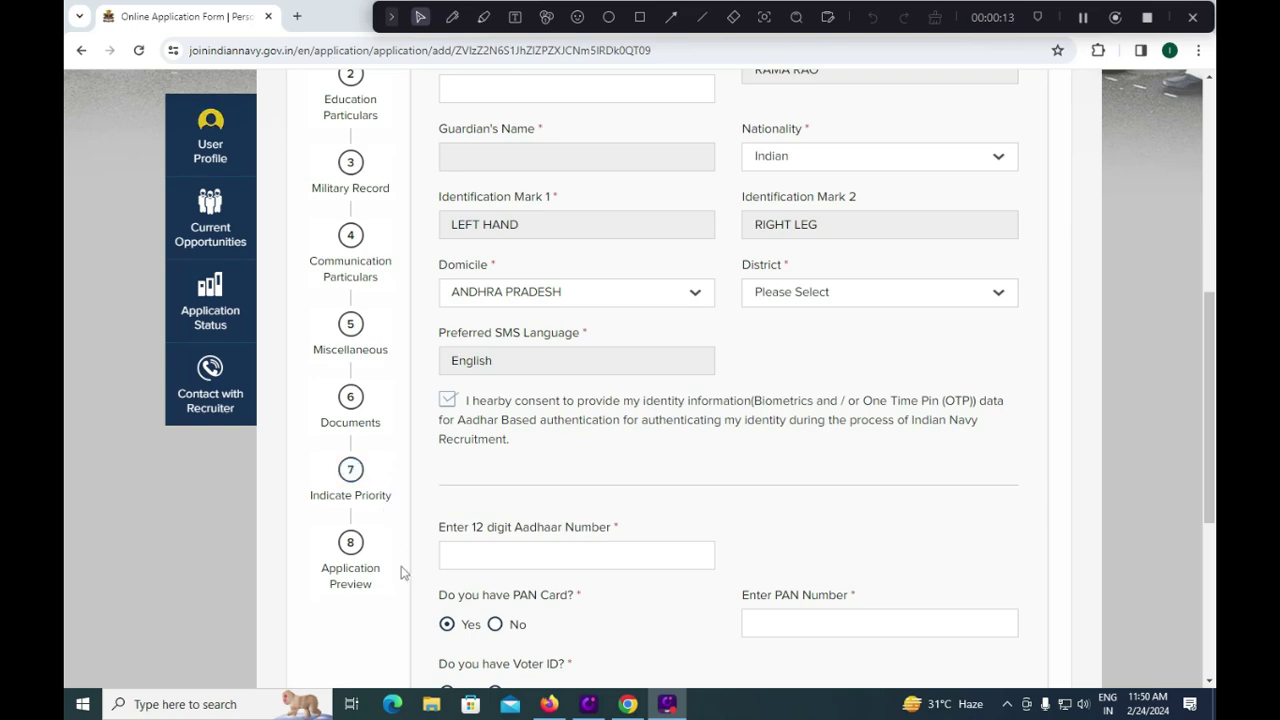
scroll(401, 572, "up", 5)
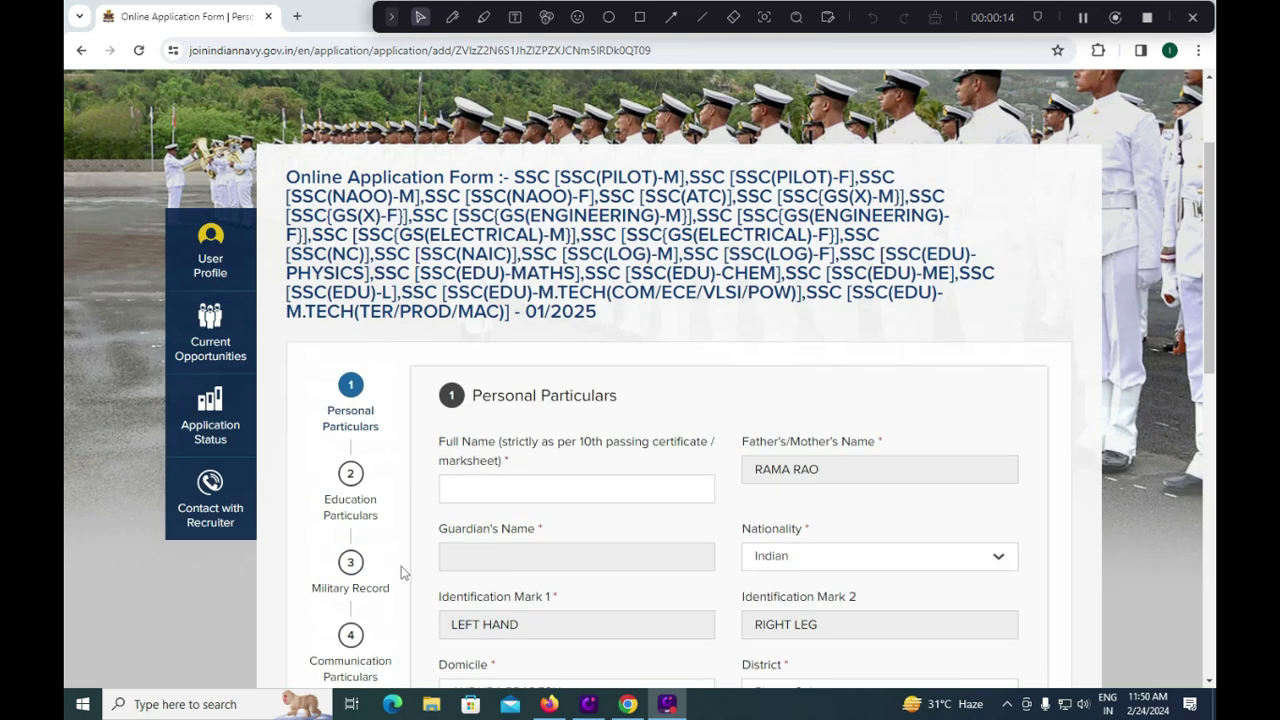
left_click(504, 489)
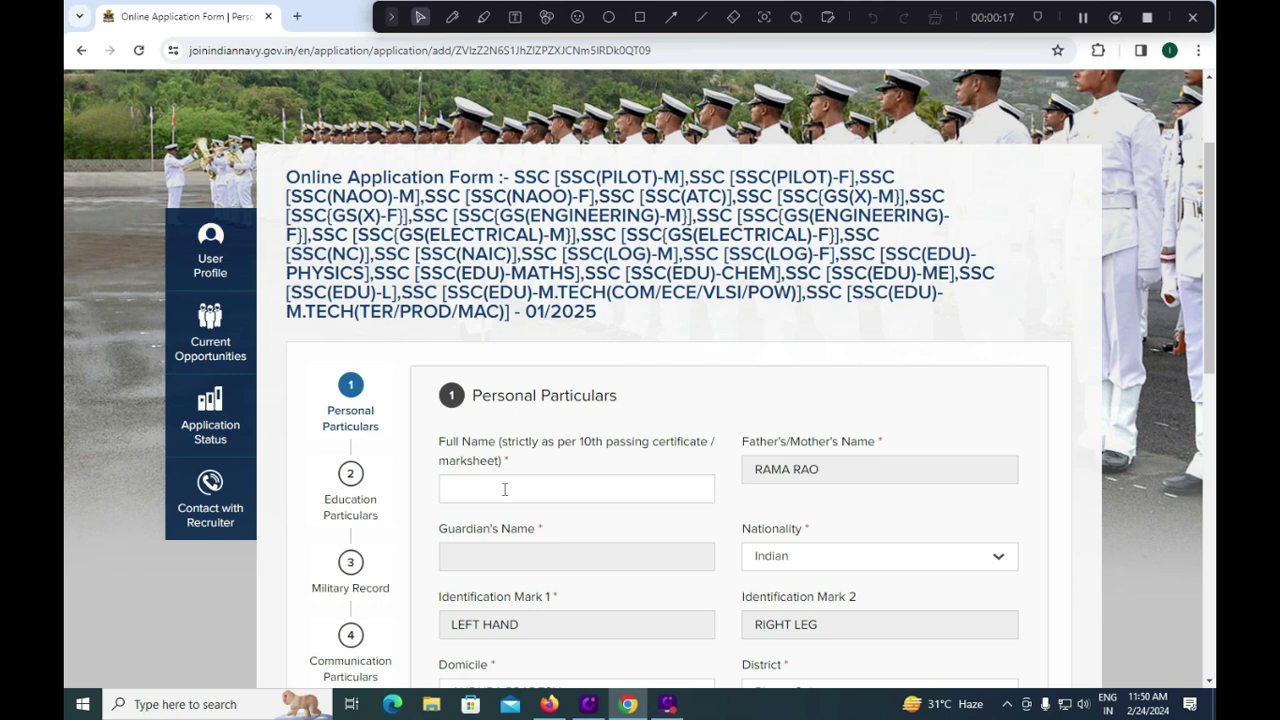
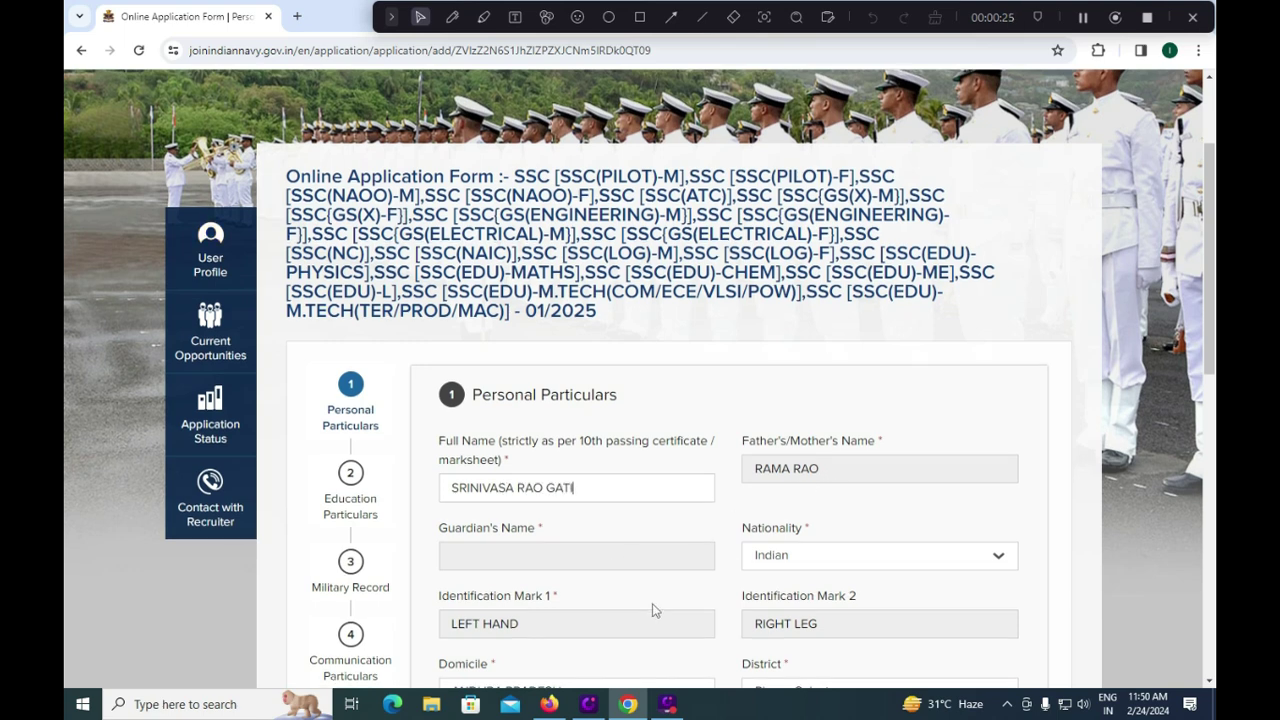
Step: Keep ANDHRA PRADESH as domicile and choose TIRUPATI as the district
scroll(651, 608, "down", 1)
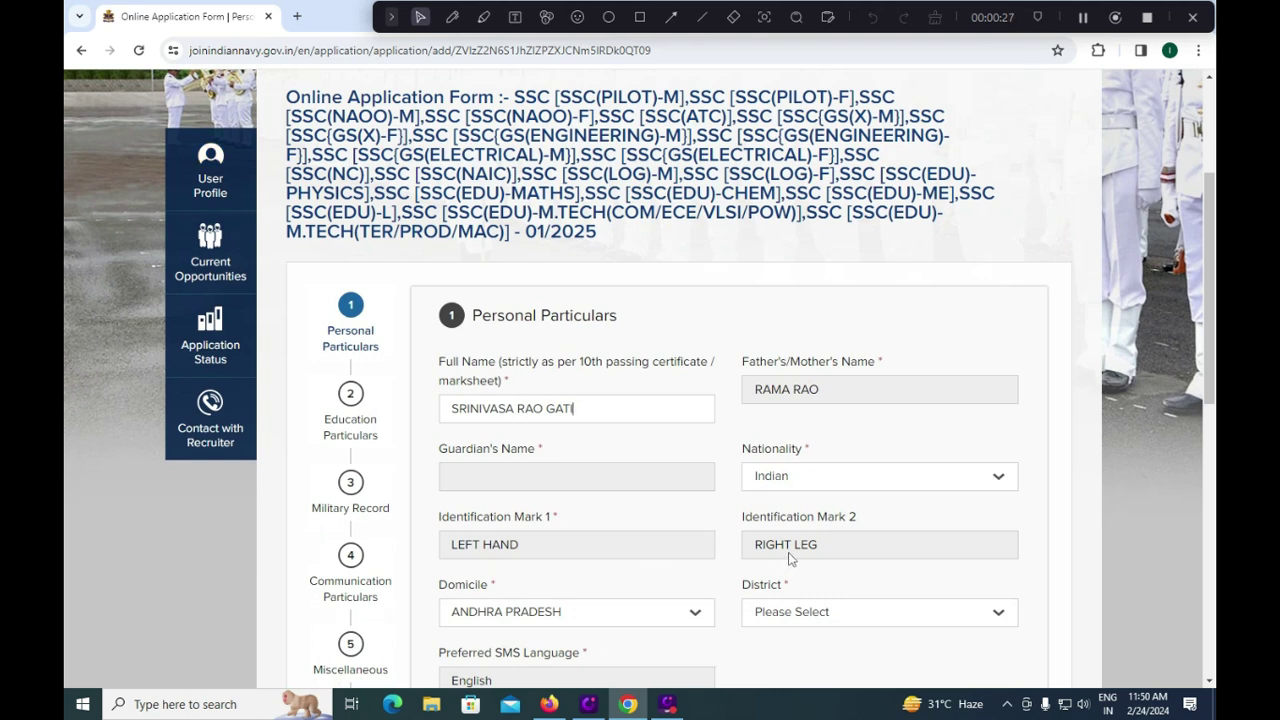
left_click(585, 620)
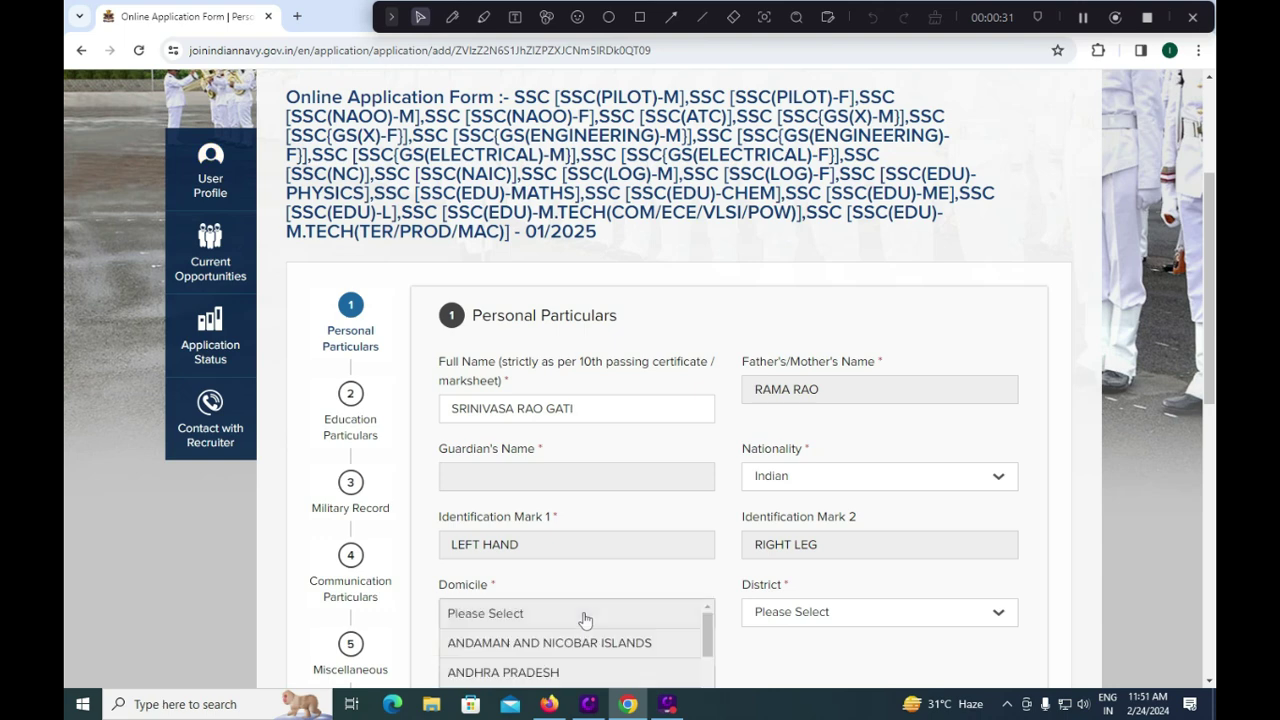
left_click(613, 566)
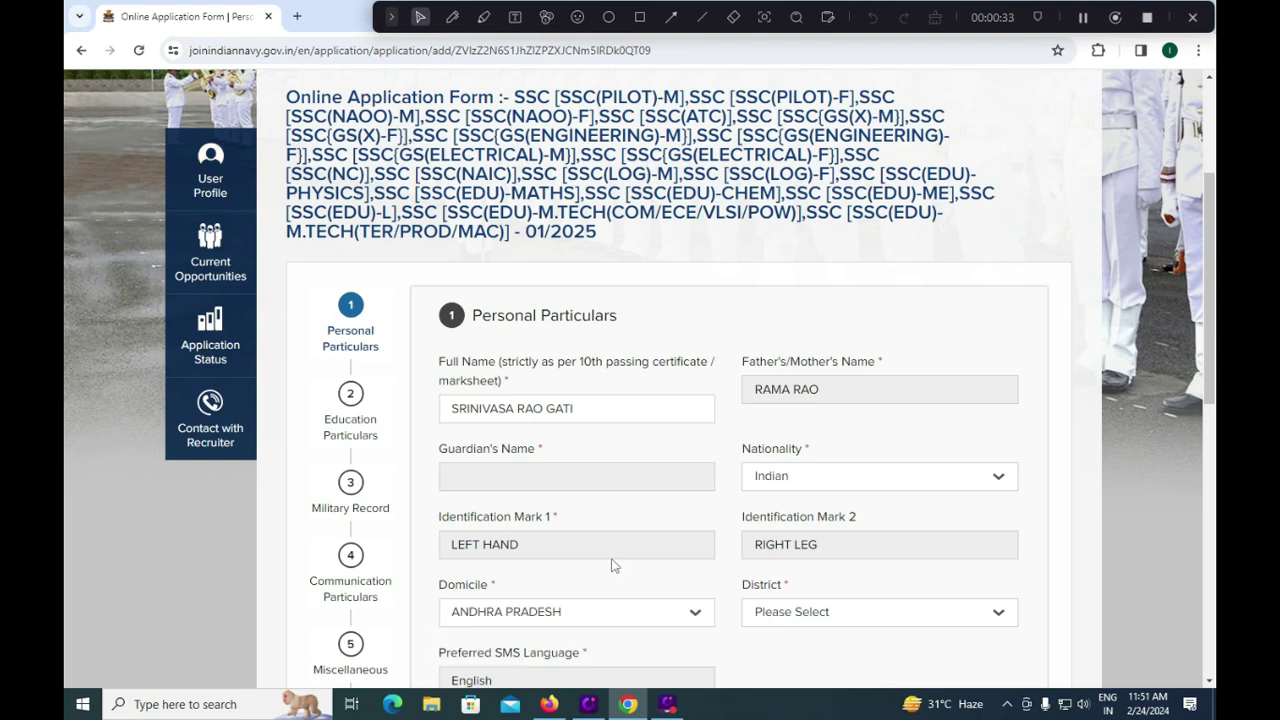
scroll(617, 583, "down", 1)
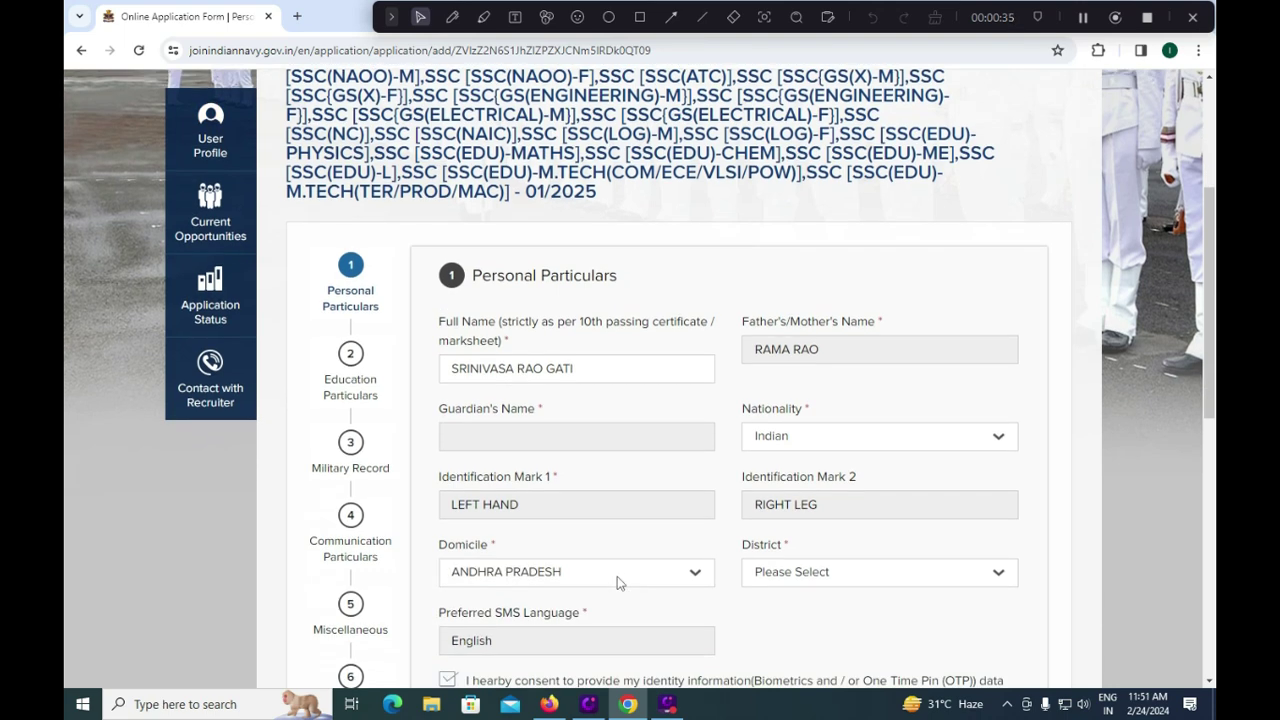
left_click(818, 535)
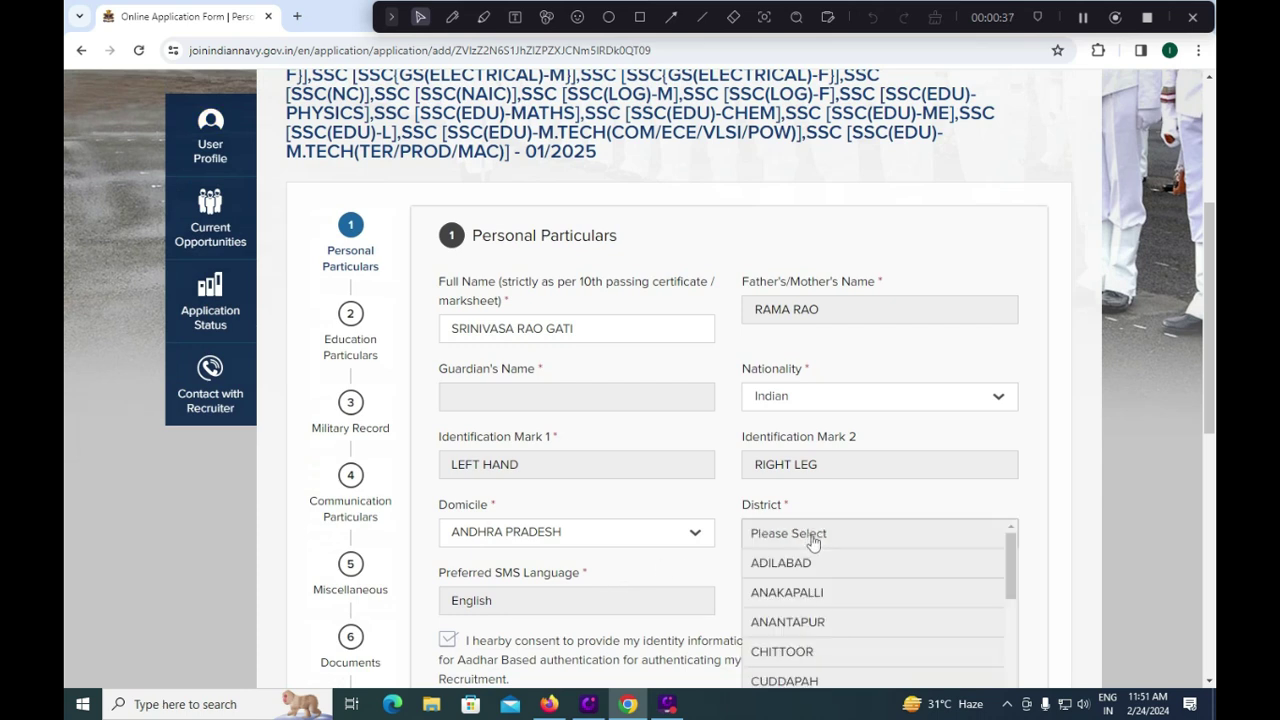
scroll(800, 600, "down", 5)
scroll(800, 601, "down", 4)
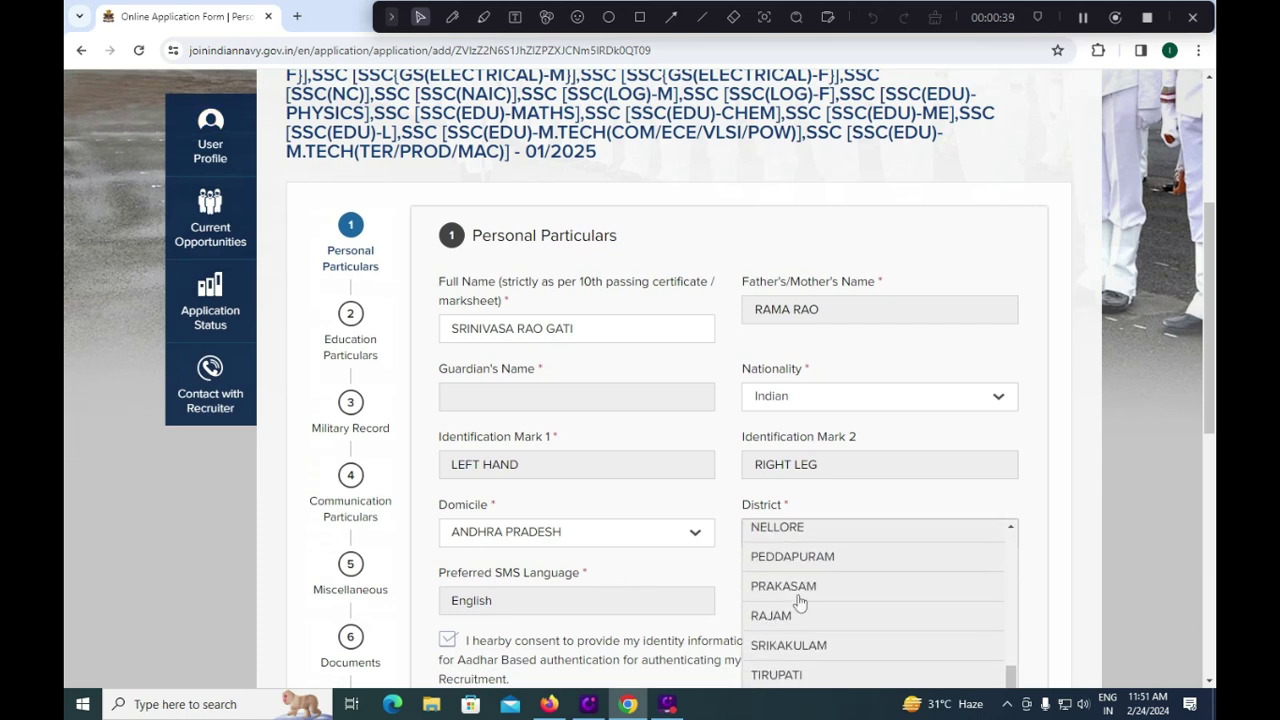
left_click(790, 622)
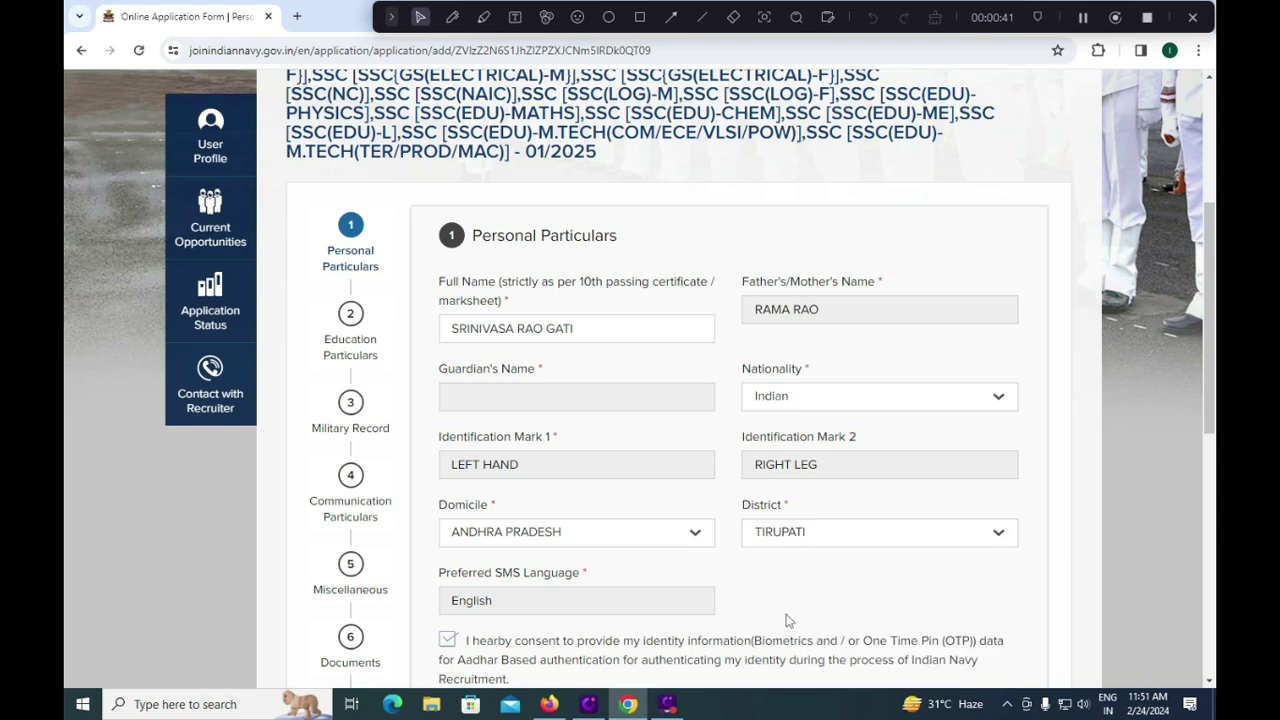
Step: Answer Yes for Voter ID and save personal particulars with Save & Next
scroll(569, 606, "down", 1)
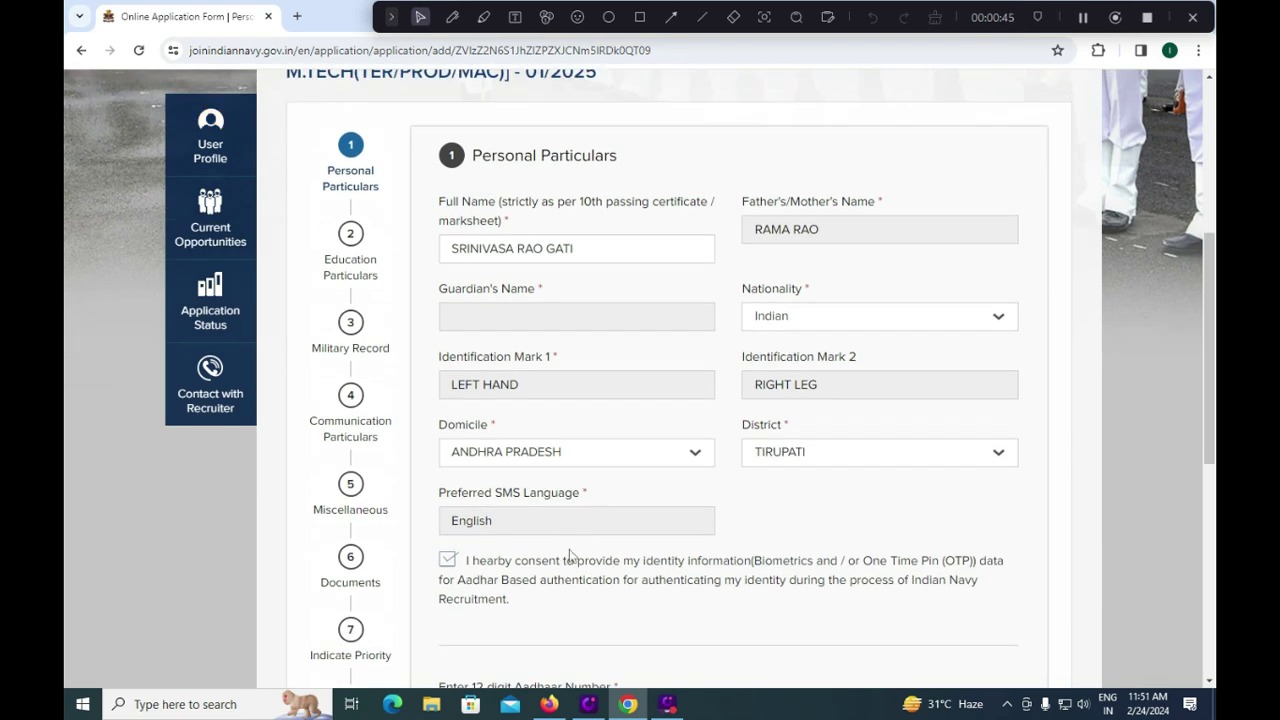
scroll(570, 555, "down", 1)
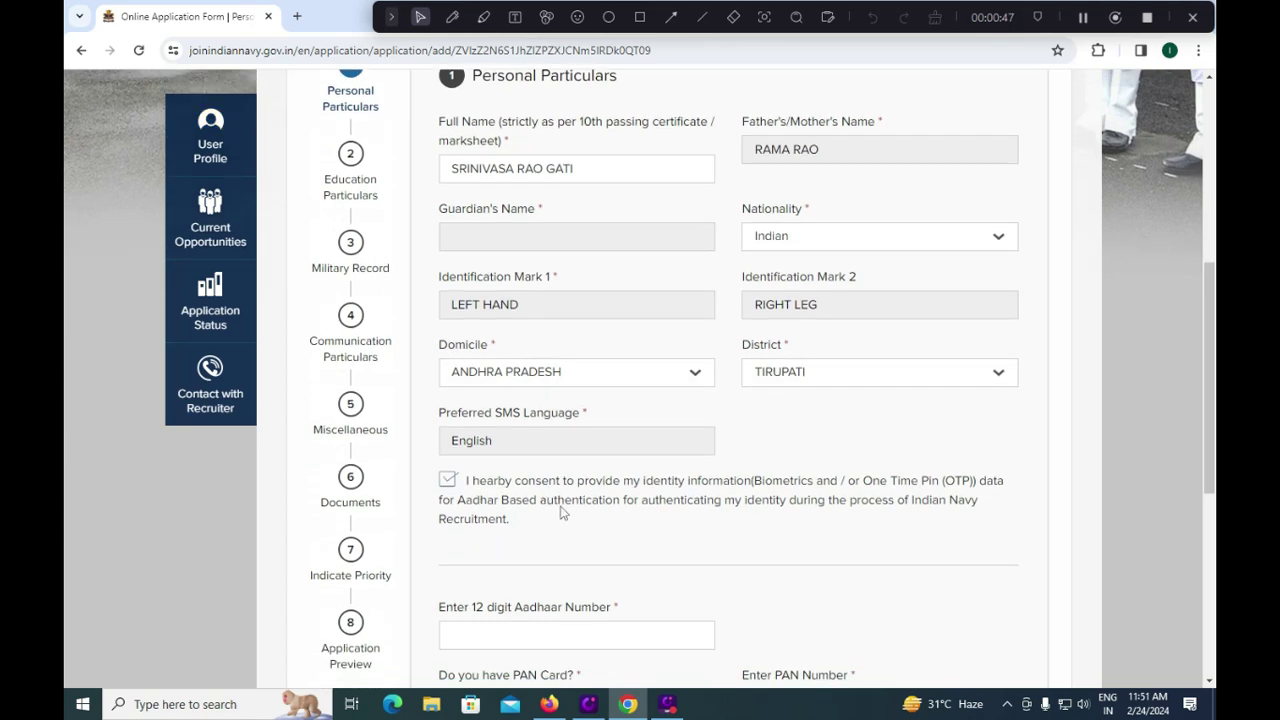
scroll(562, 518, "down", 1)
scroll(560, 530, "down", 2)
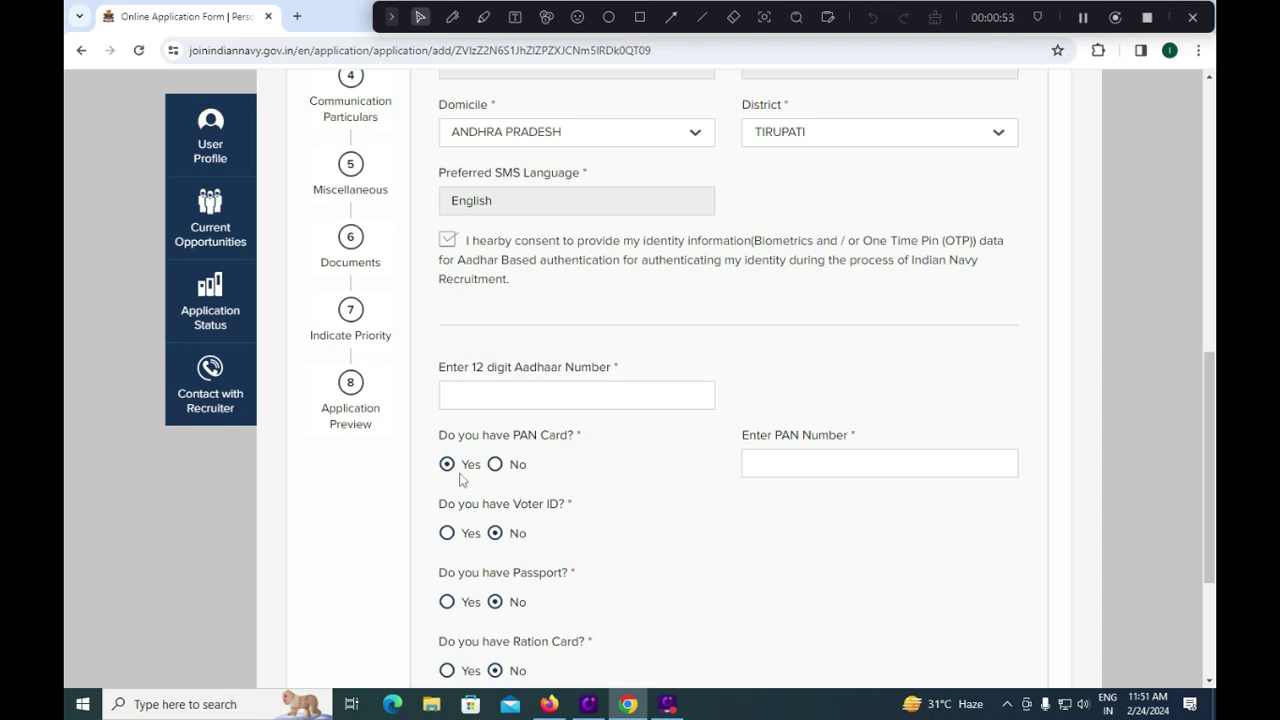
left_click(447, 533)
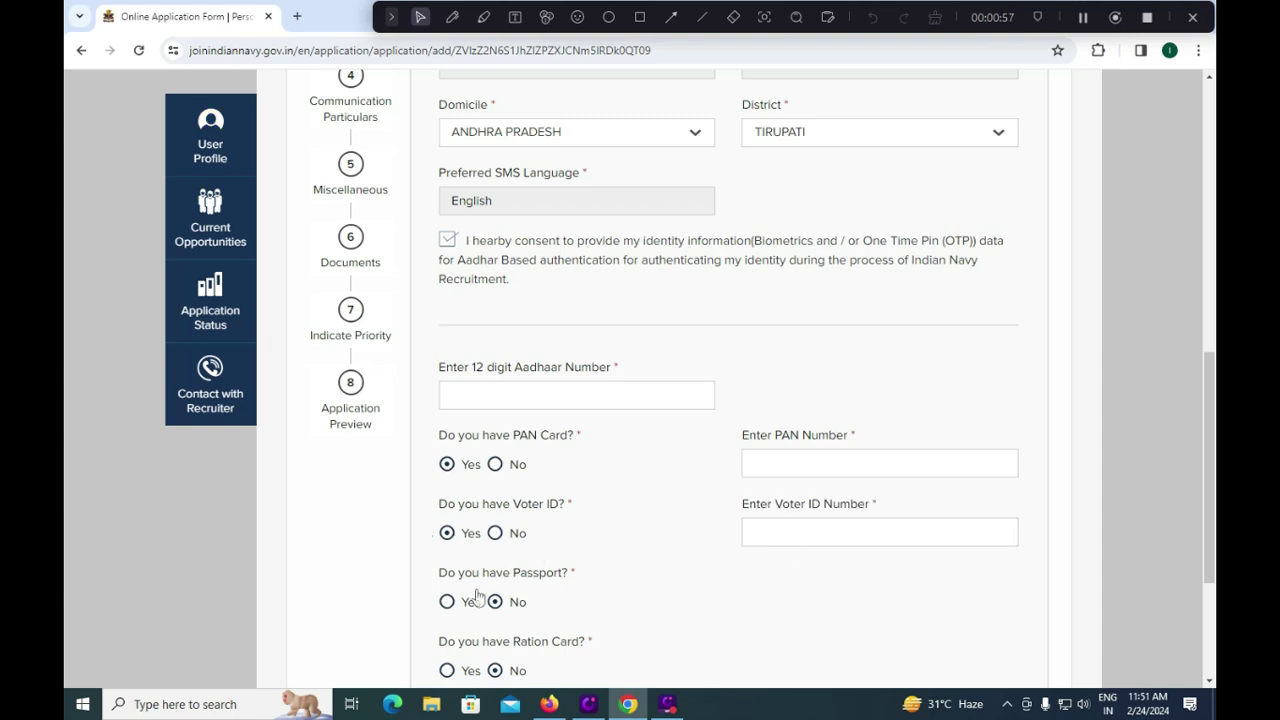
scroll(594, 603, "down", 1)
scroll(594, 603, "down", 1)
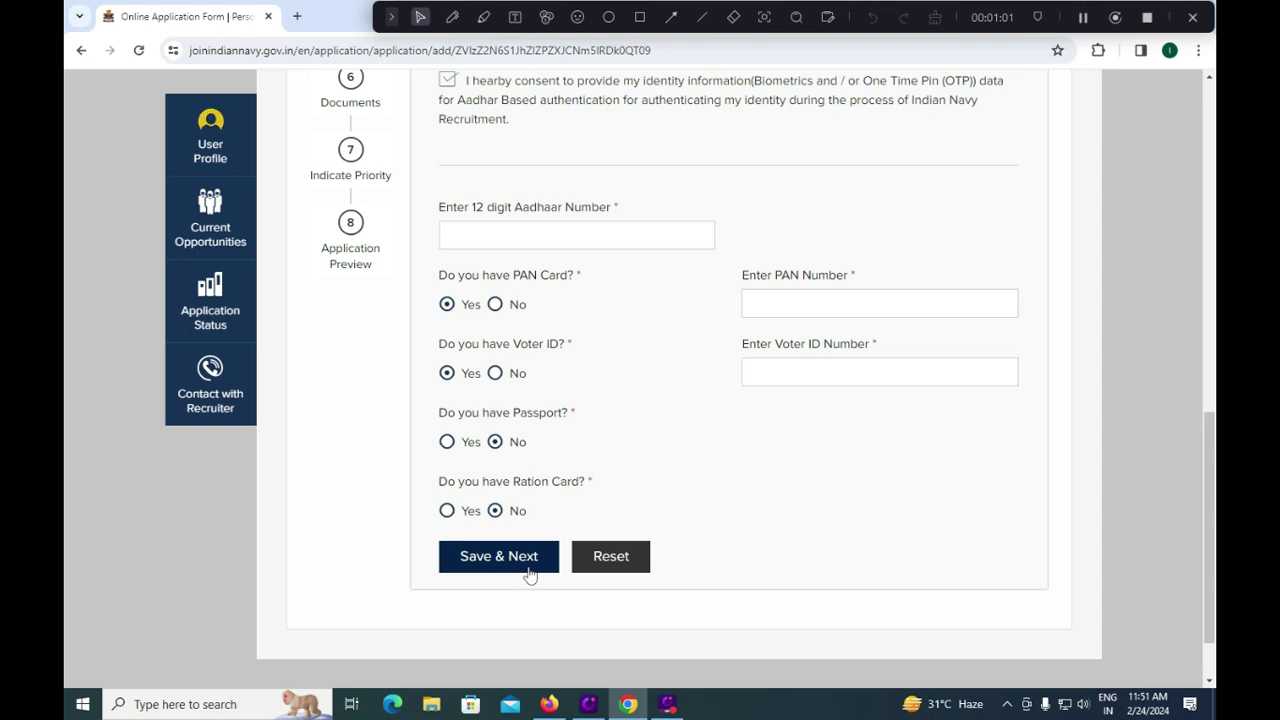
left_click(530, 575)
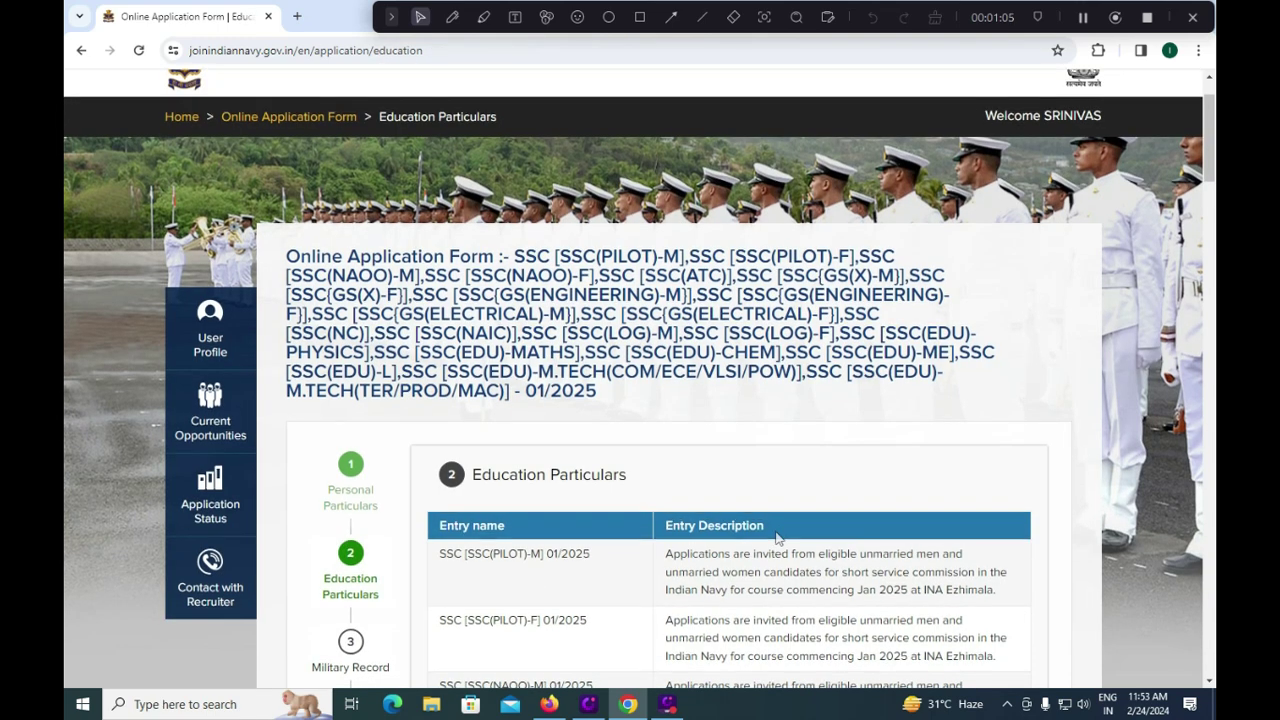
Step: Set graduation Year of Passing to 2021, marks in Percentage, and candidate type Regular
scroll(776, 537, "down", 1)
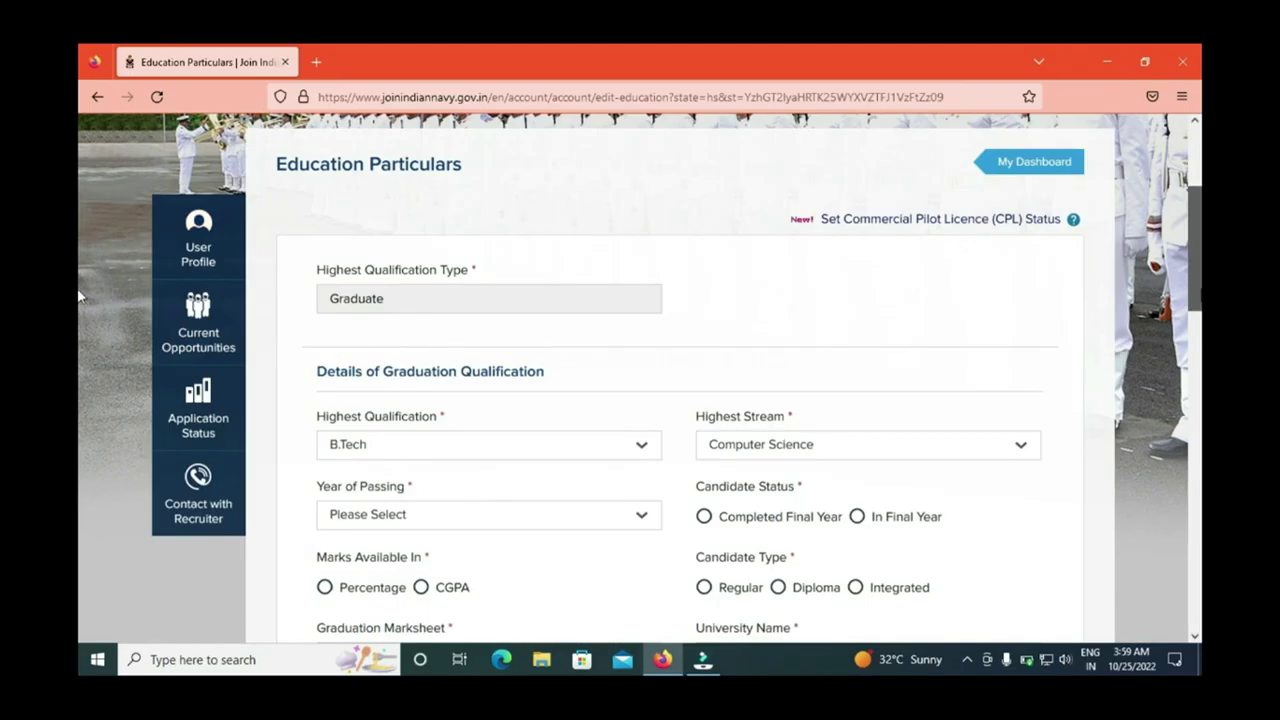
scroll(637, 388, "down", 3)
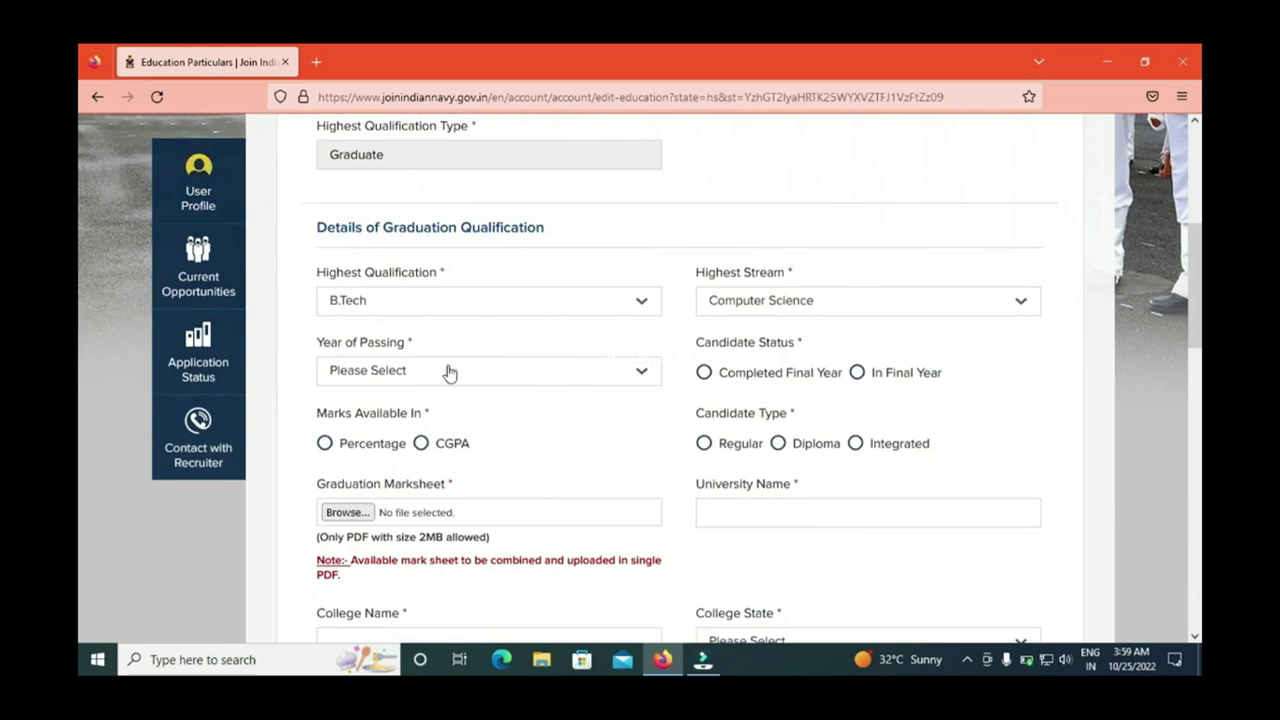
left_click(446, 371)
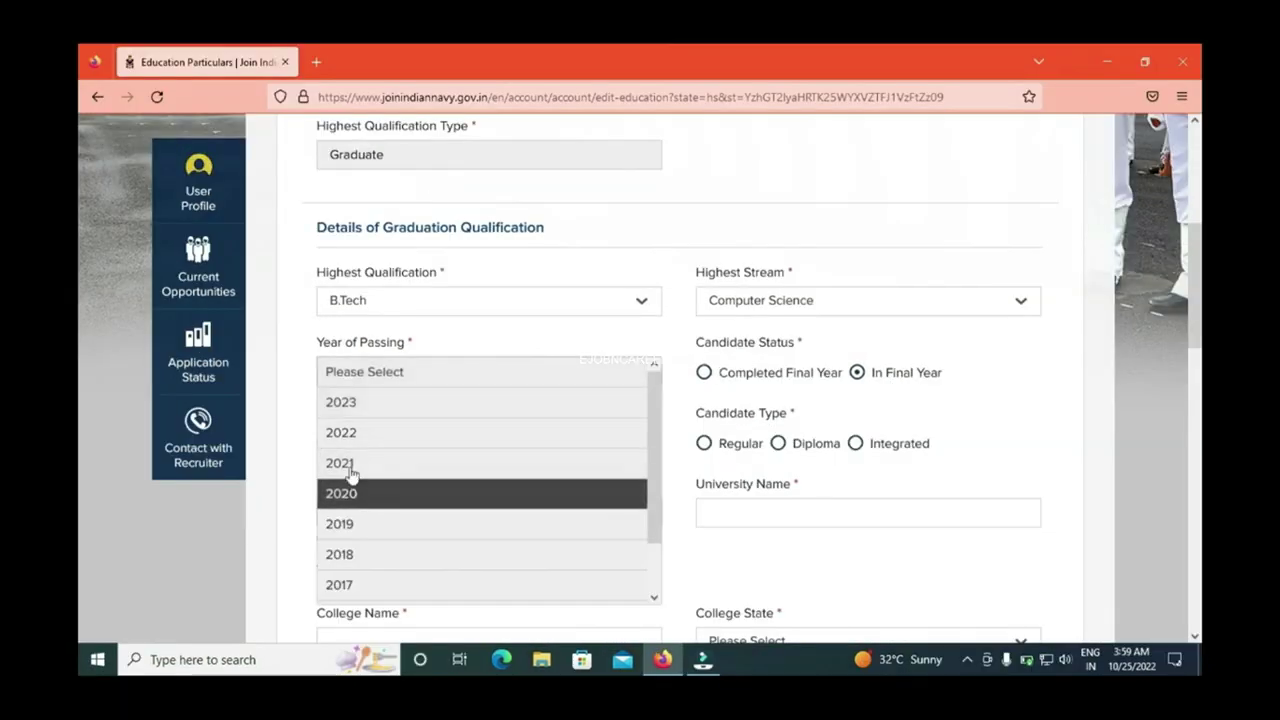
left_click(349, 467)
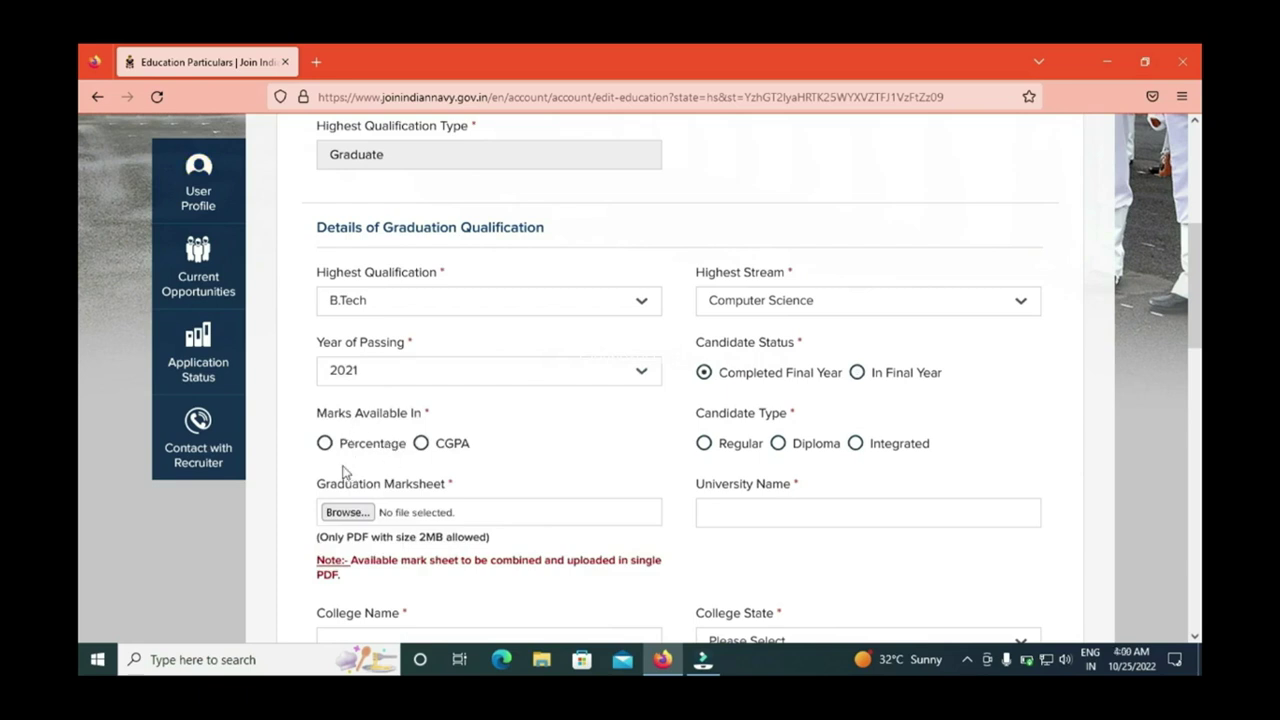
left_click(324, 443)
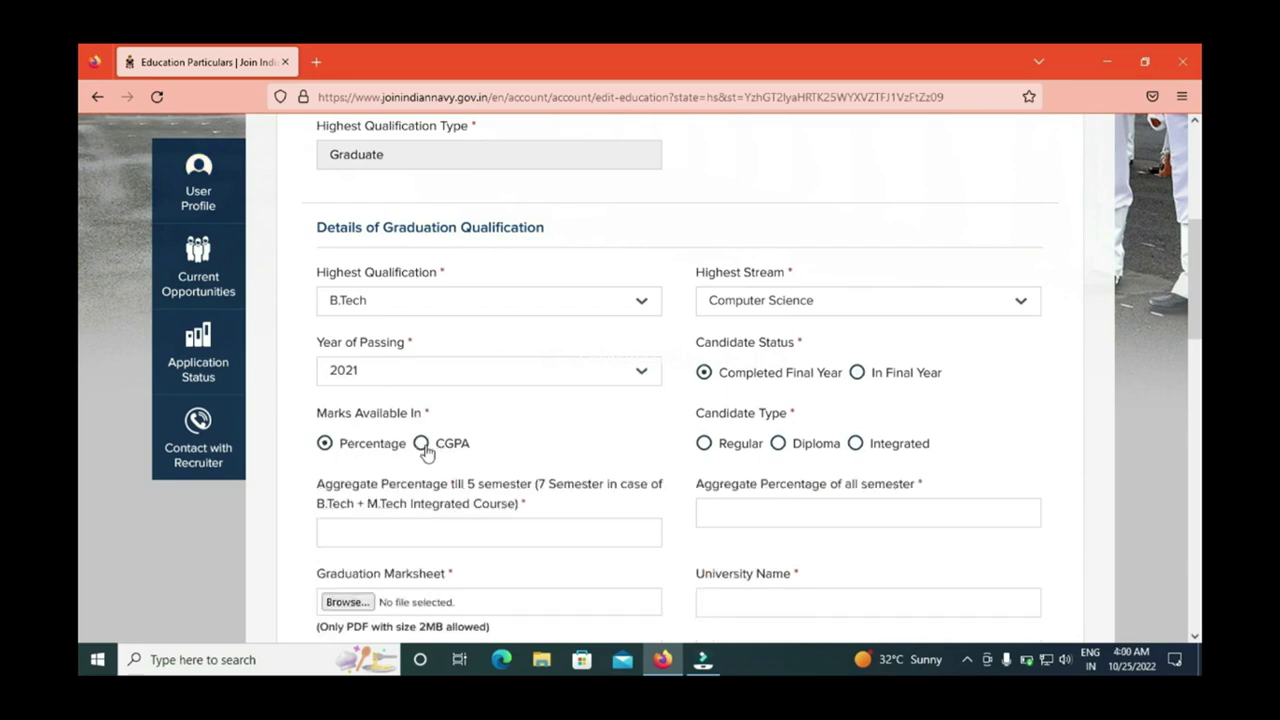
left_click(421, 444)
left_click(325, 445)
left_click(705, 443)
scroll(80, 322, "down", 1)
Step: Choose ANDHRA PRADESH as College State and CHITTOOR as College District
scroll(80, 322, "down", 1)
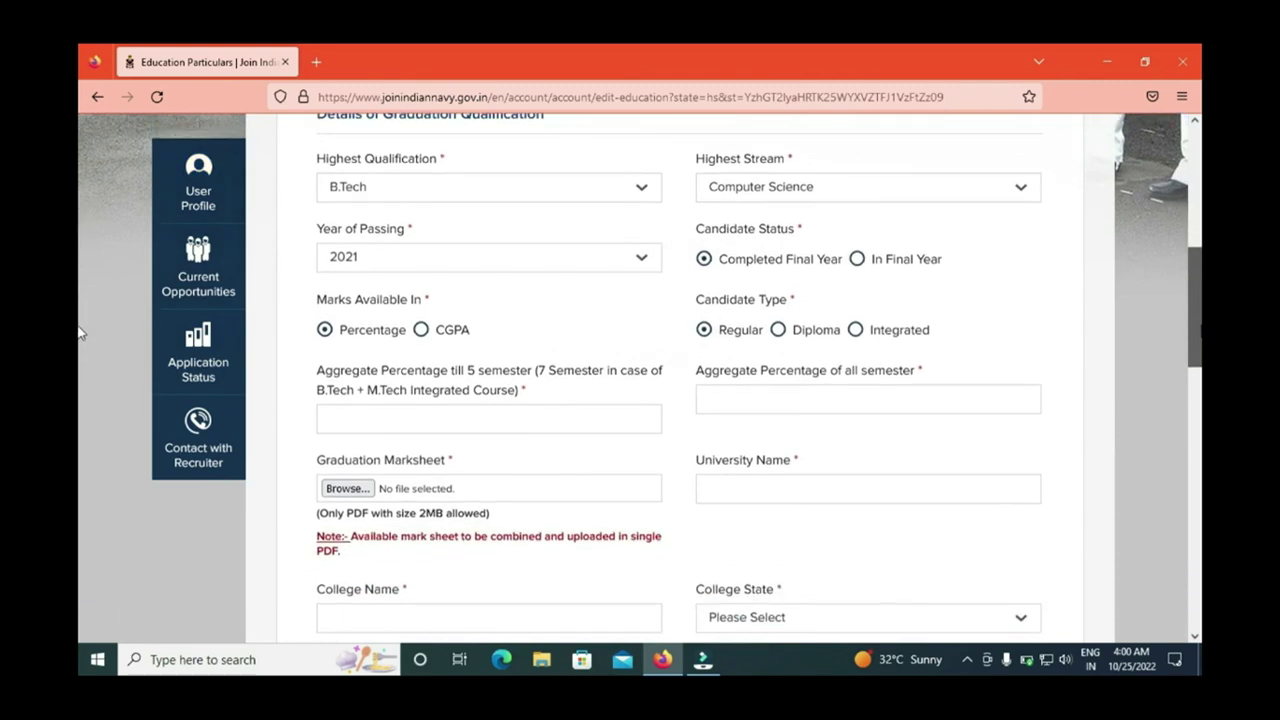
scroll(80, 332, "down", 1)
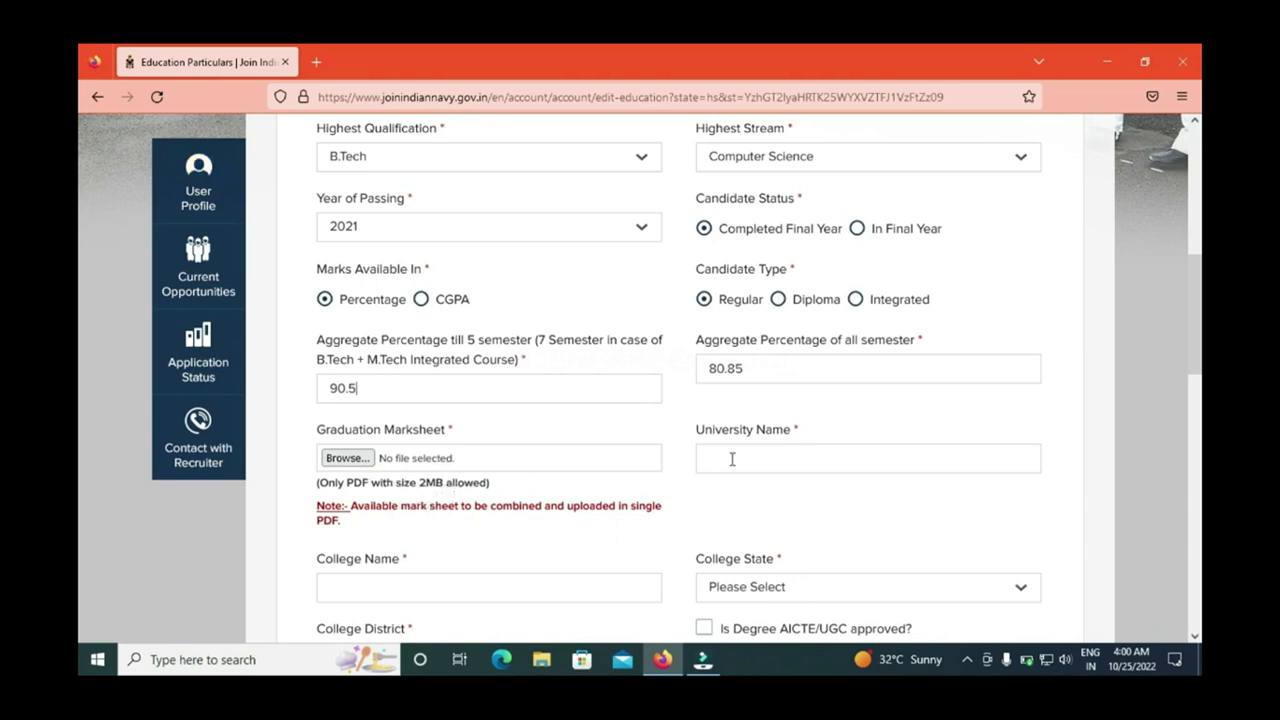
scroll(83, 365, "down", 2)
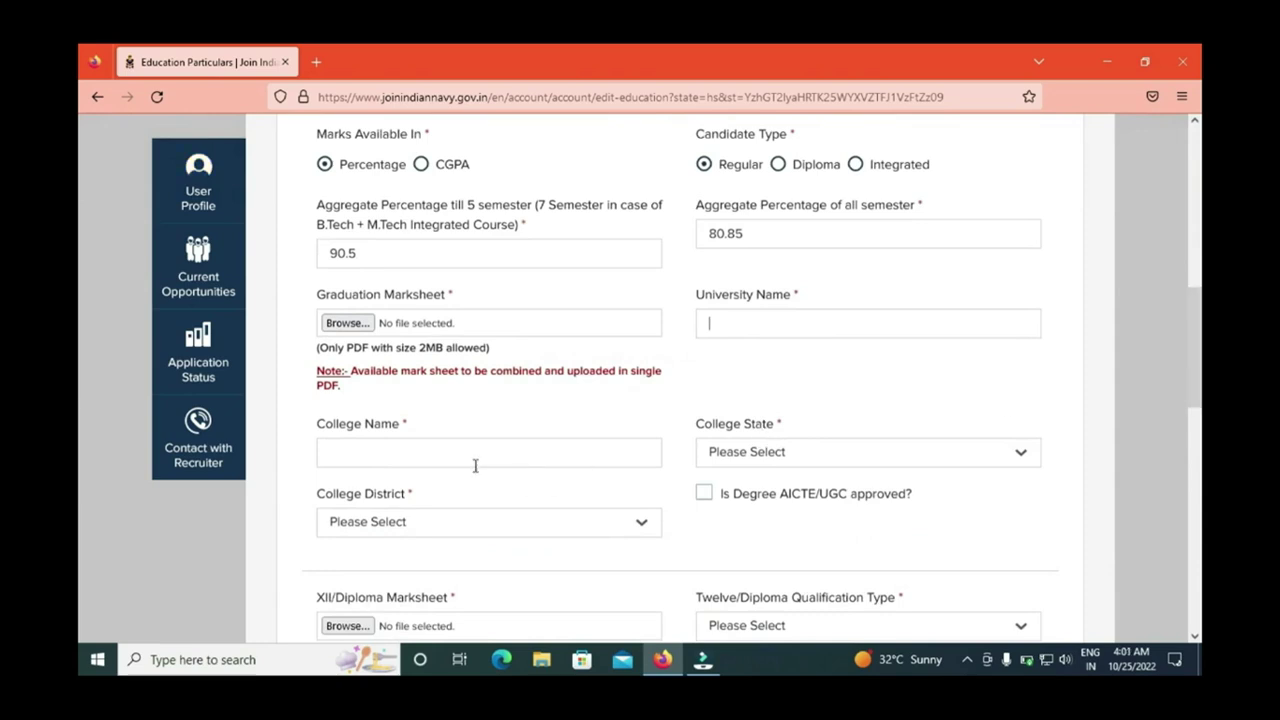
left_click(776, 456)
left_click(763, 514)
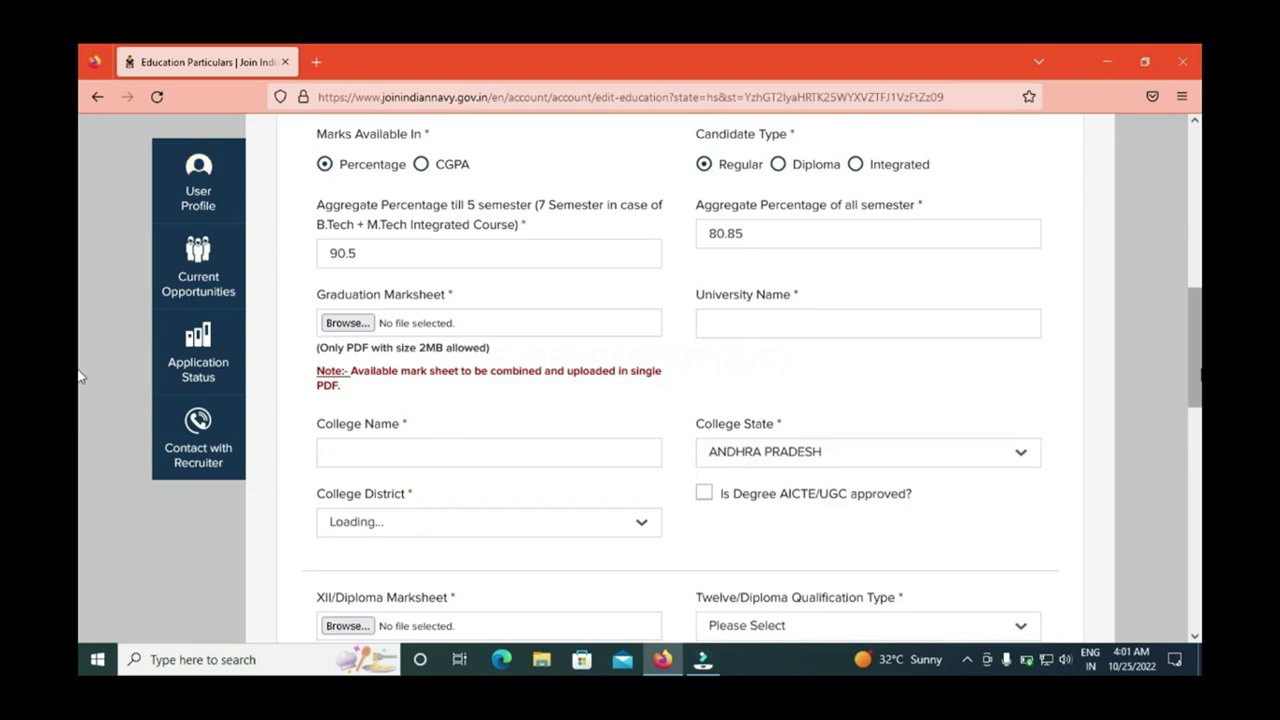
scroll(83, 405, "down", 2)
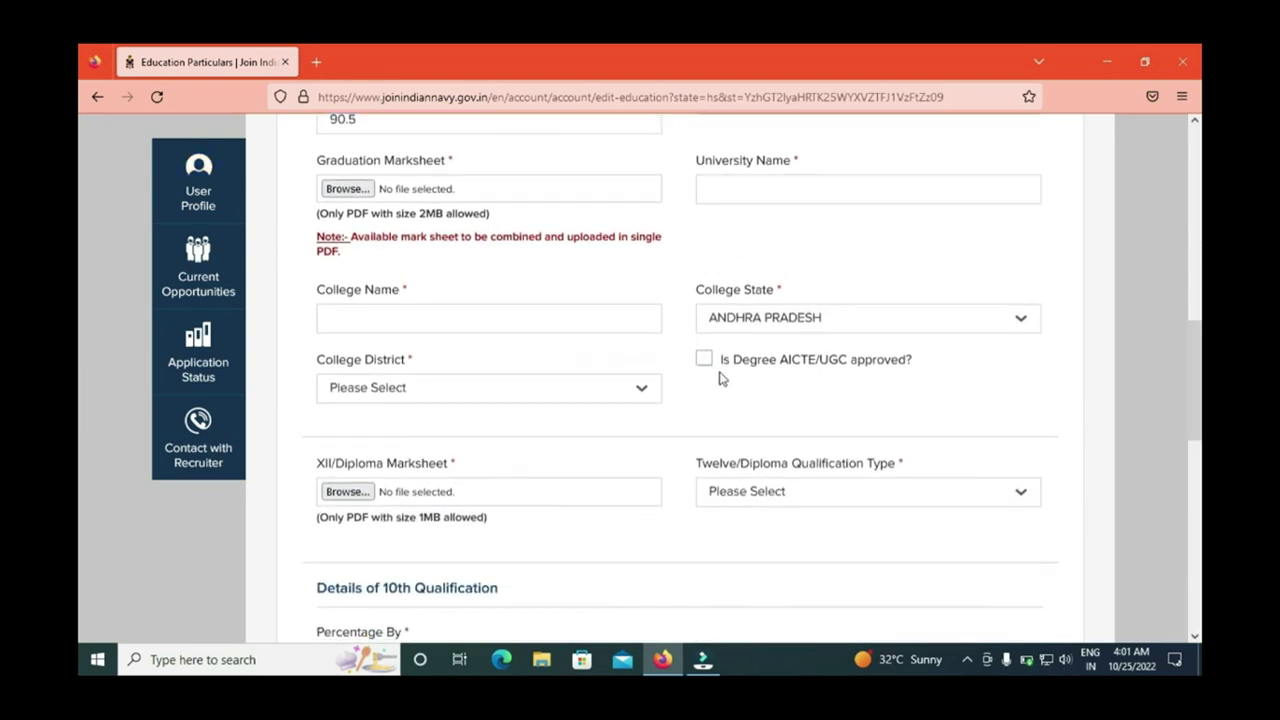
left_click(393, 393)
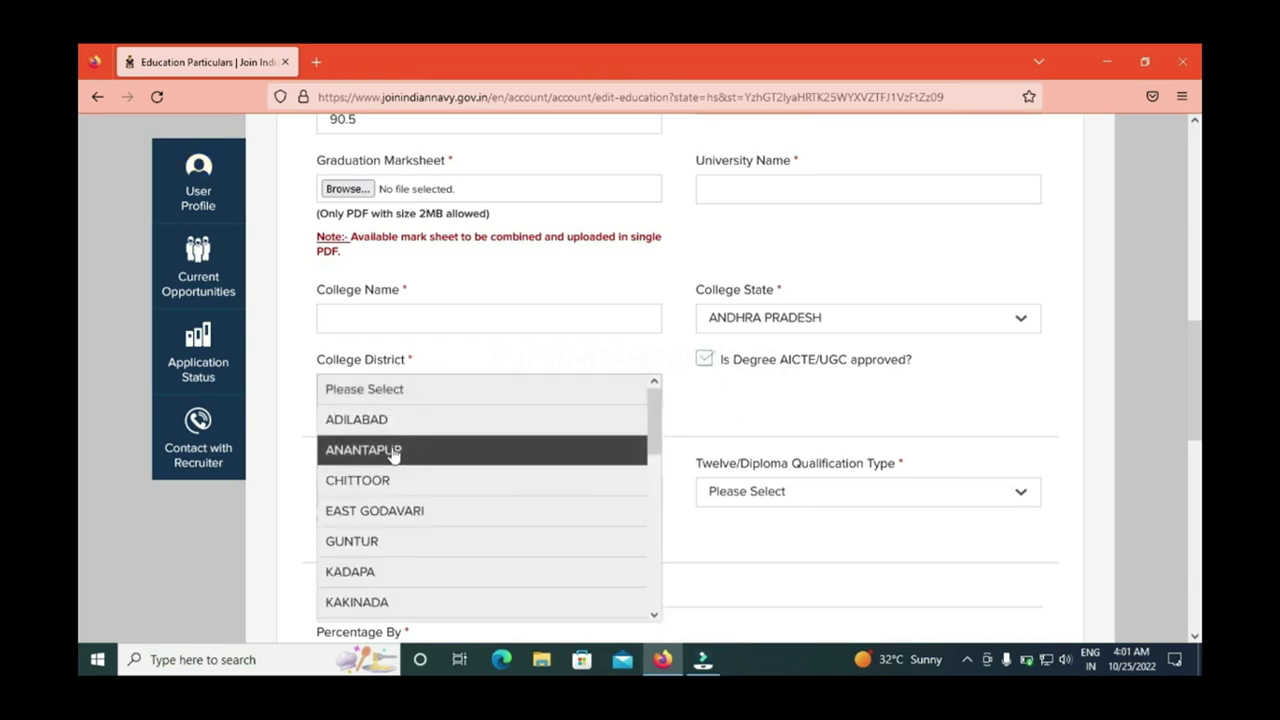
left_click(392, 484)
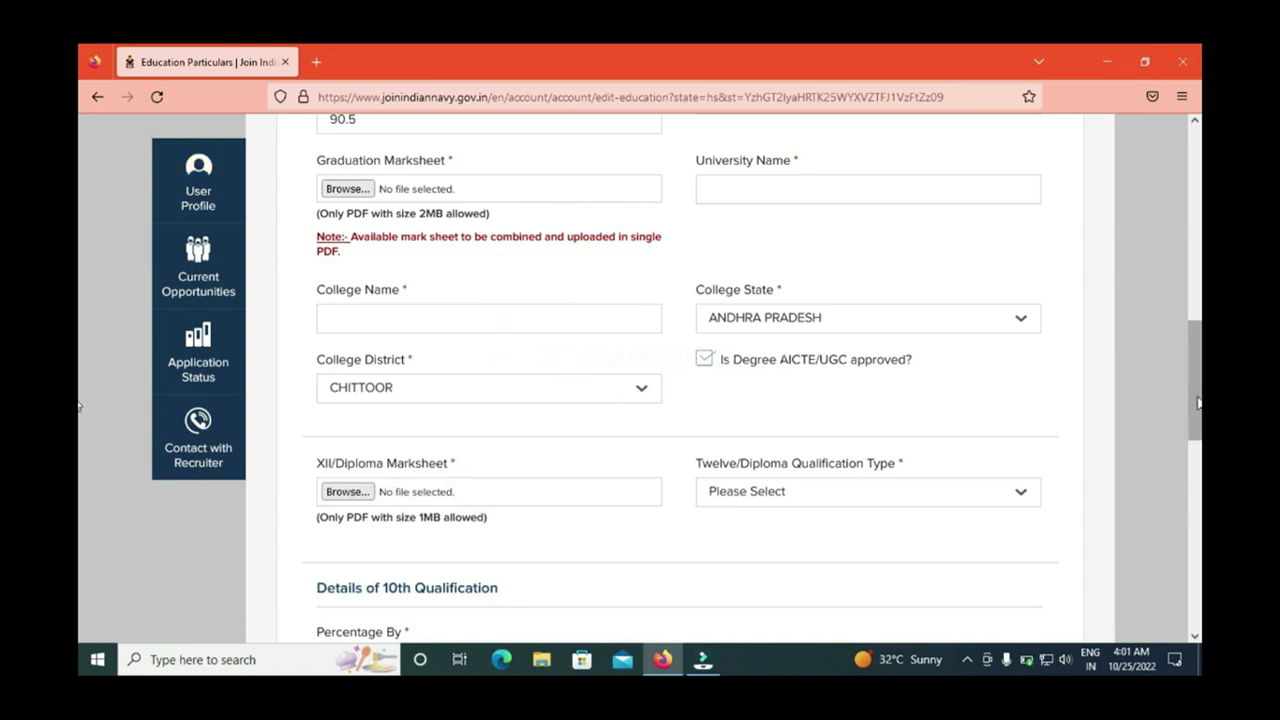
Step: Choose 12 Science in the Twelve/Diploma Qualification Type dropdown
scroll(80, 414, "down", 2)
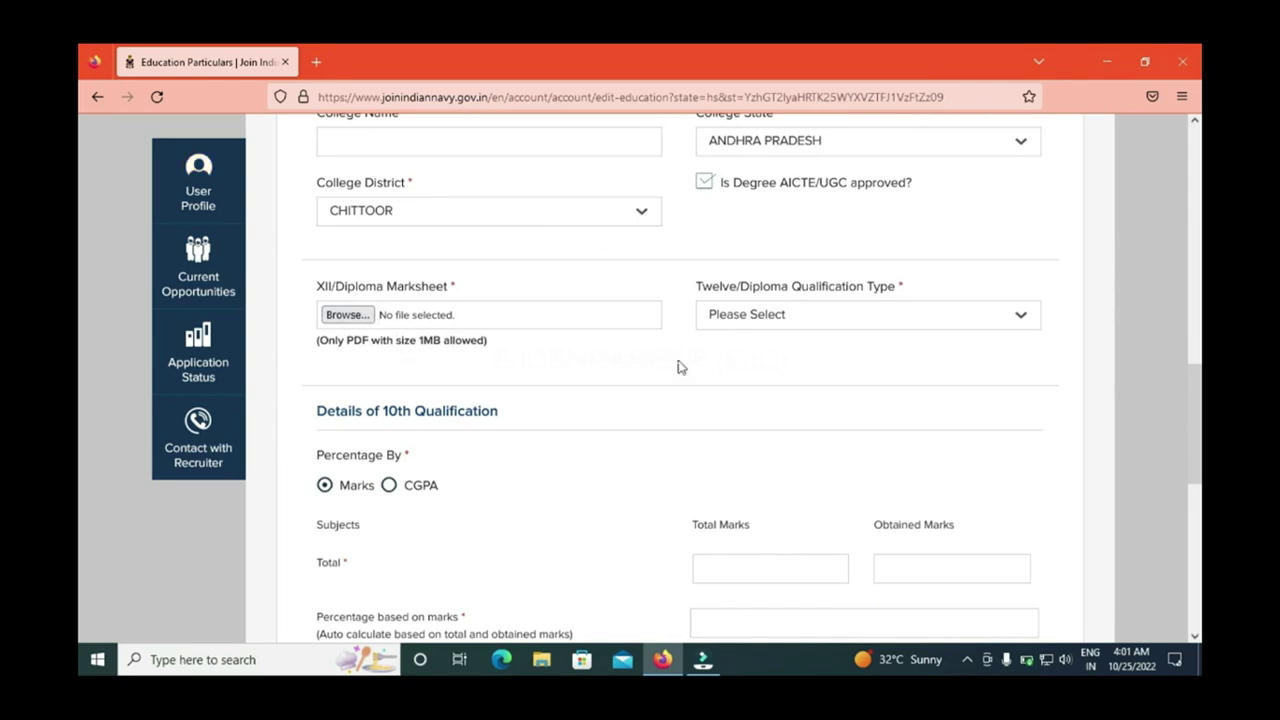
left_click(766, 330)
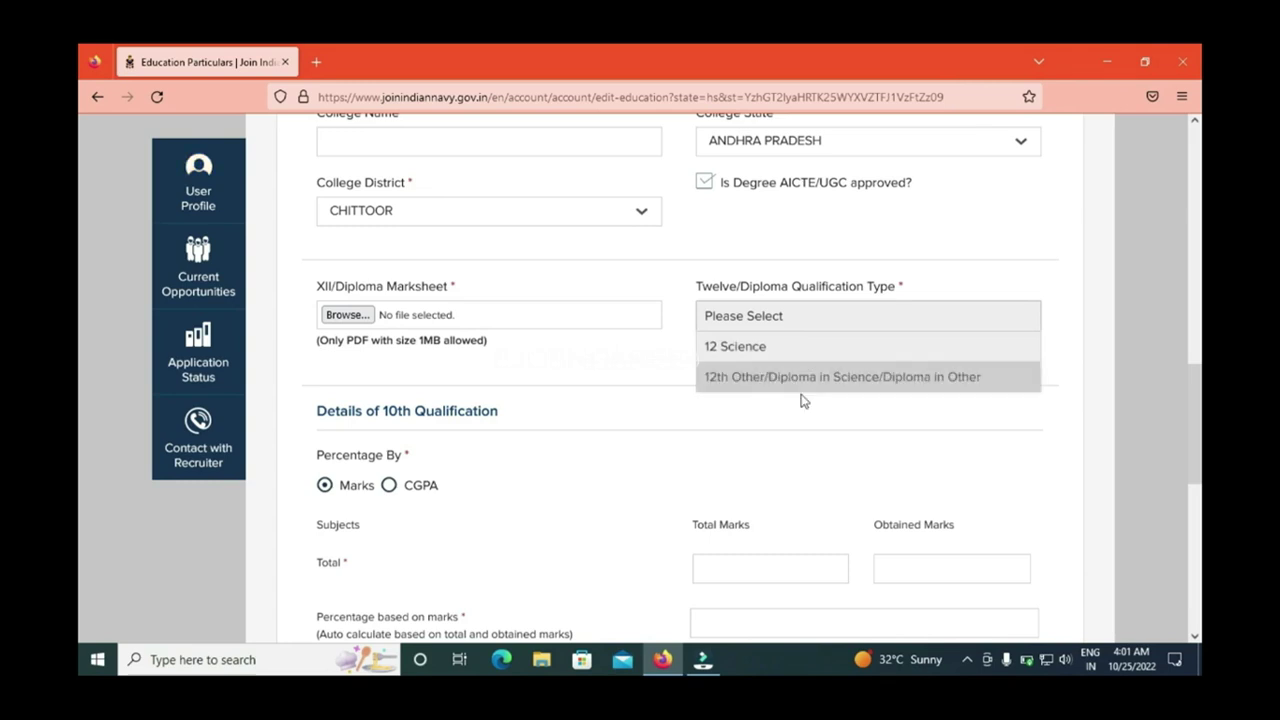
left_click(765, 346)
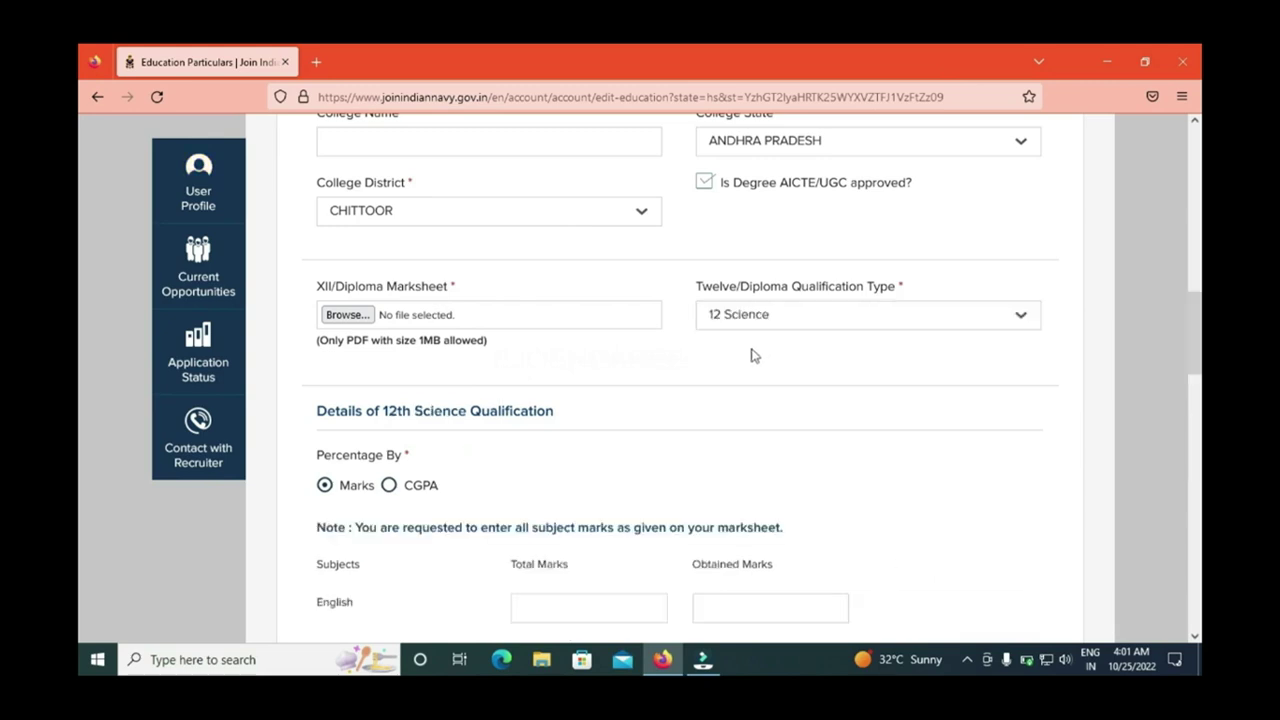
scroll(80, 402, "down", 3)
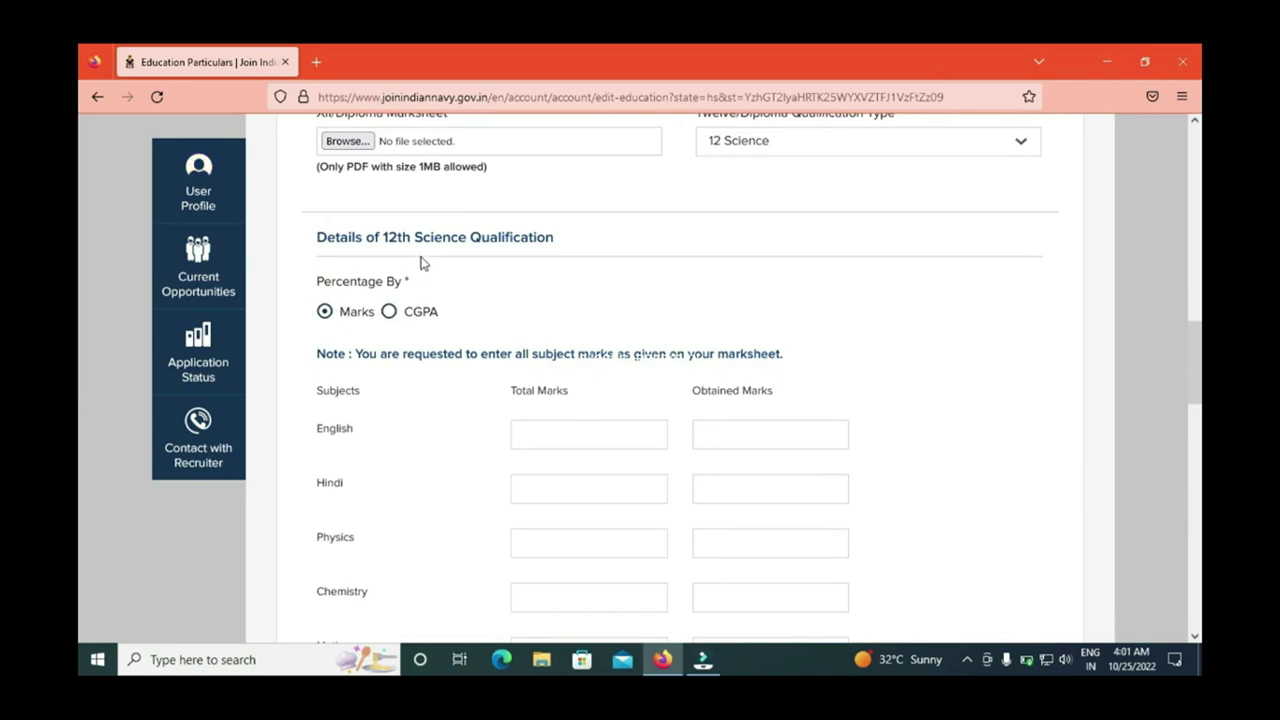
left_click(398, 317)
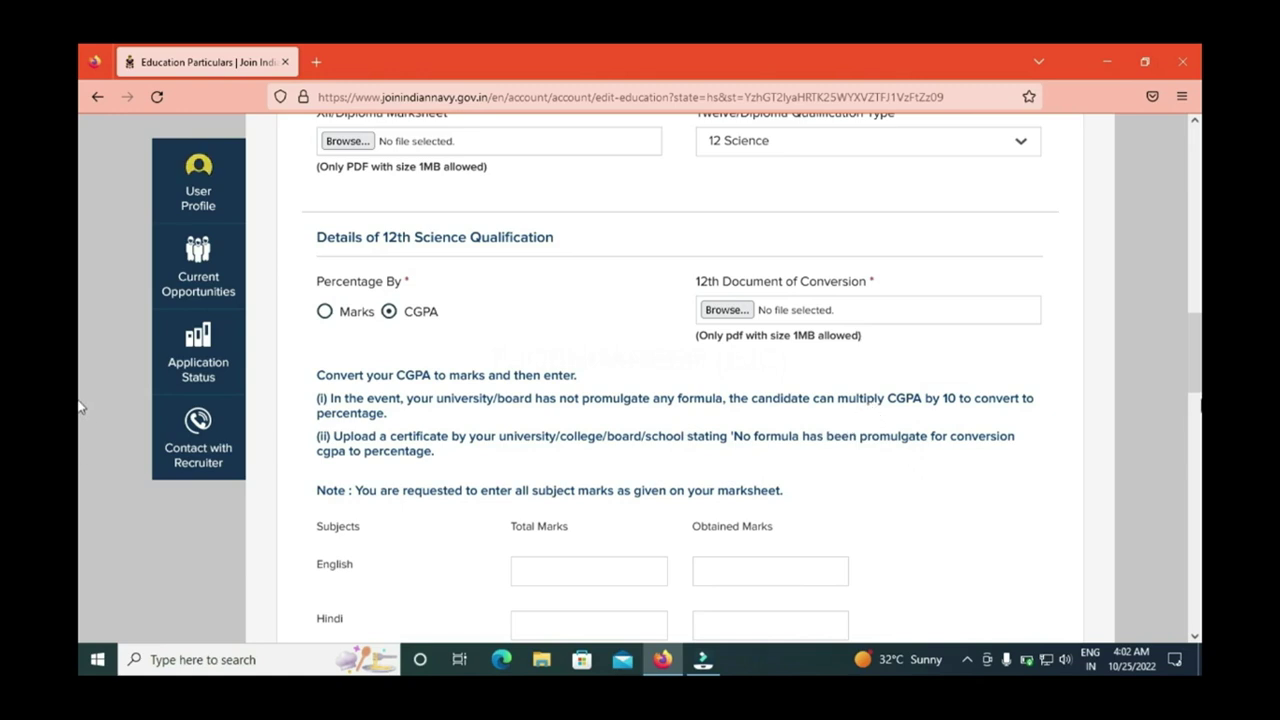
scroll(1197, 357, "down", 2)
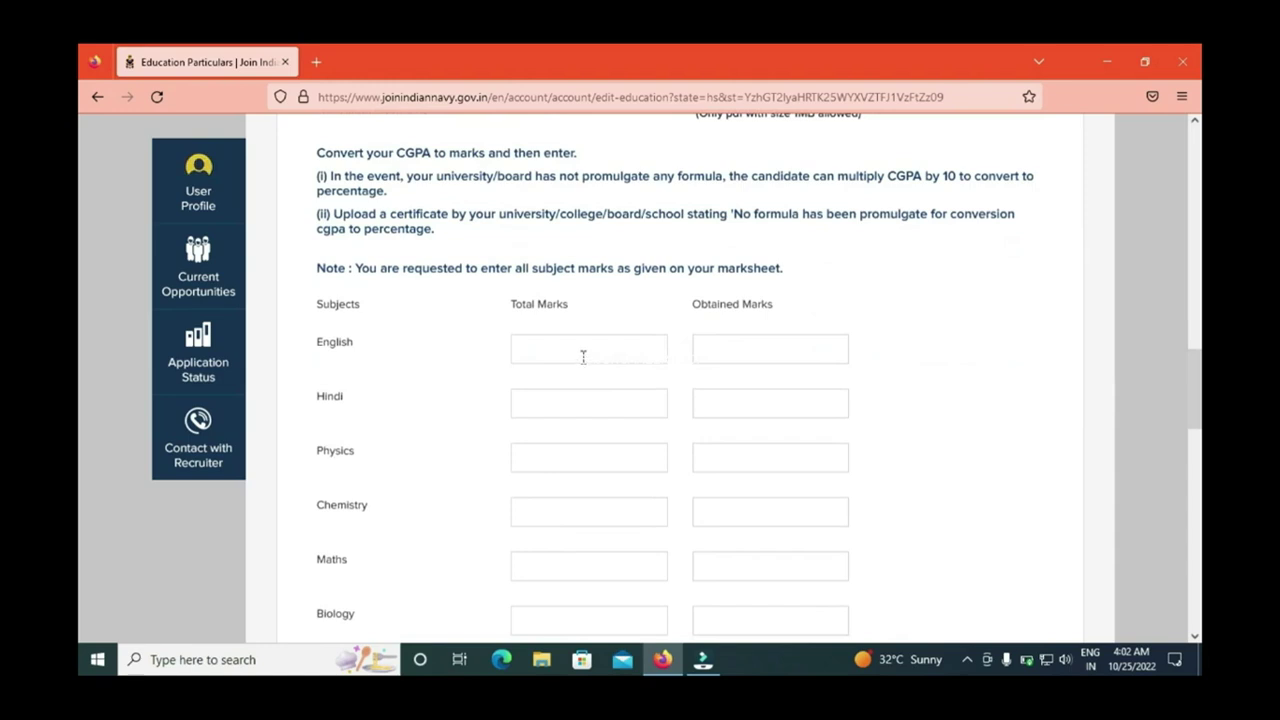
left_click(760, 357)
scroll(80, 440, "down", 2)
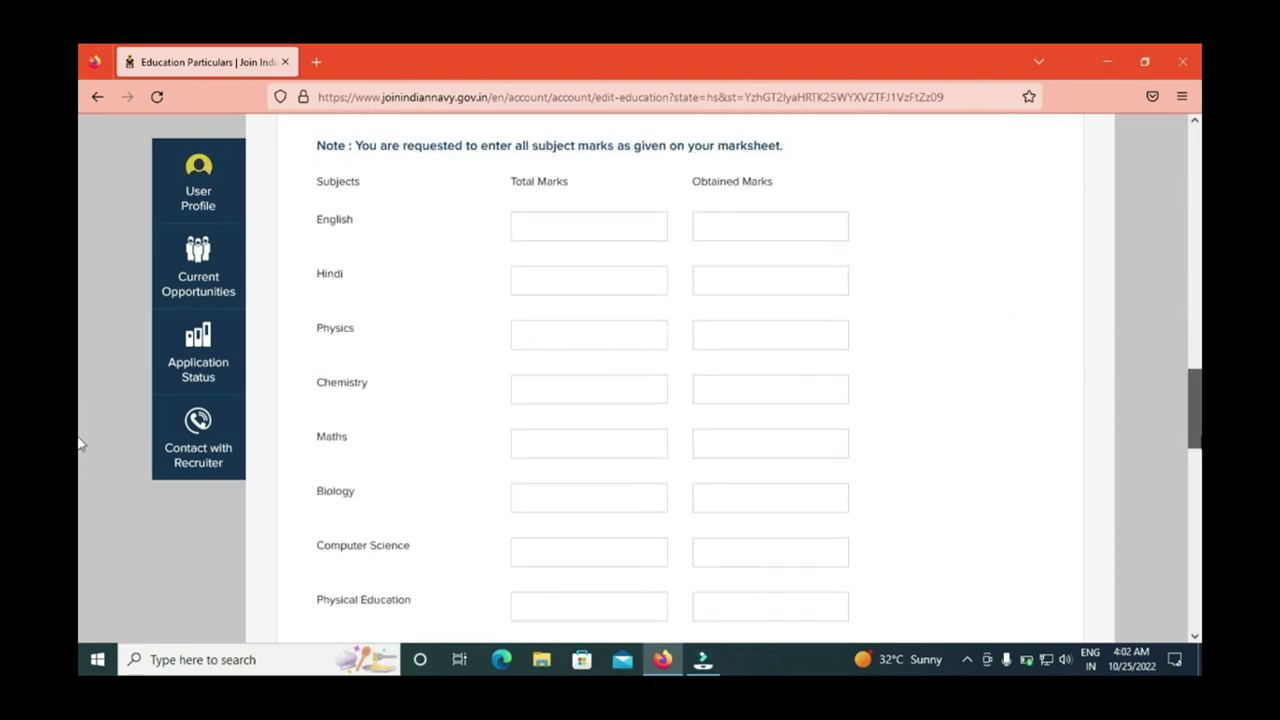
scroll(80, 450, "down", 1)
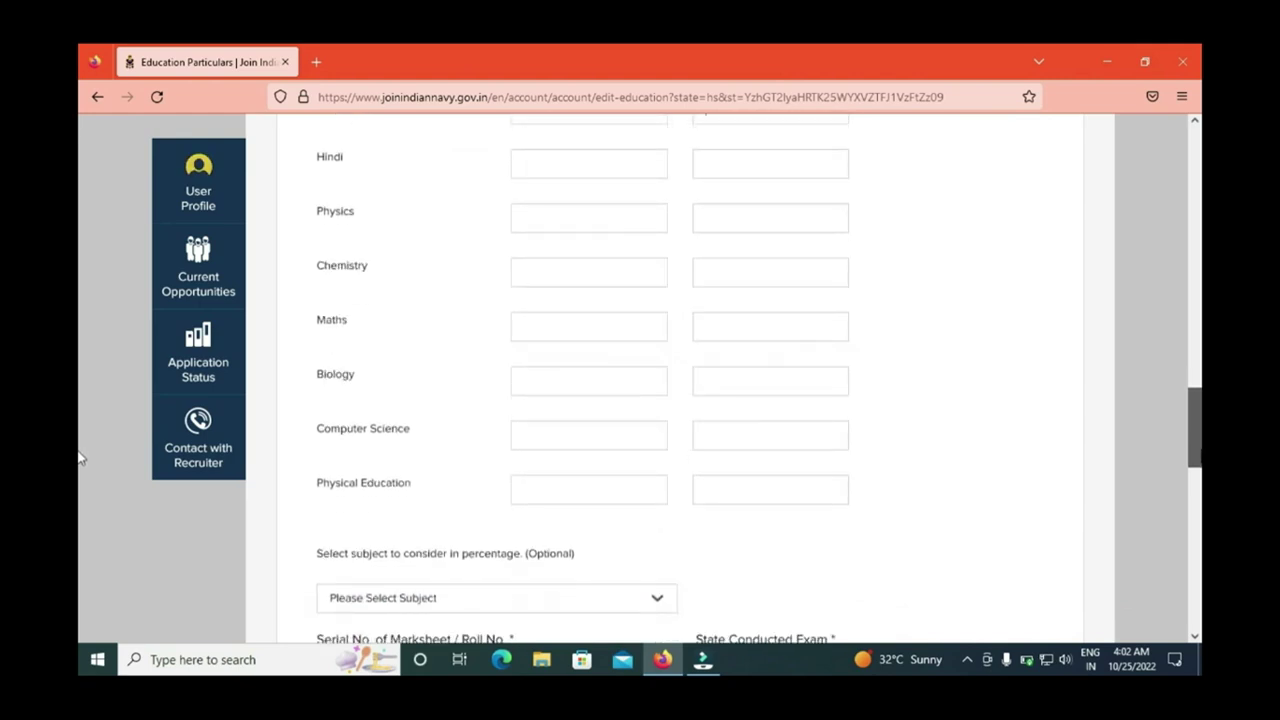
scroll(80, 458, "down", 1)
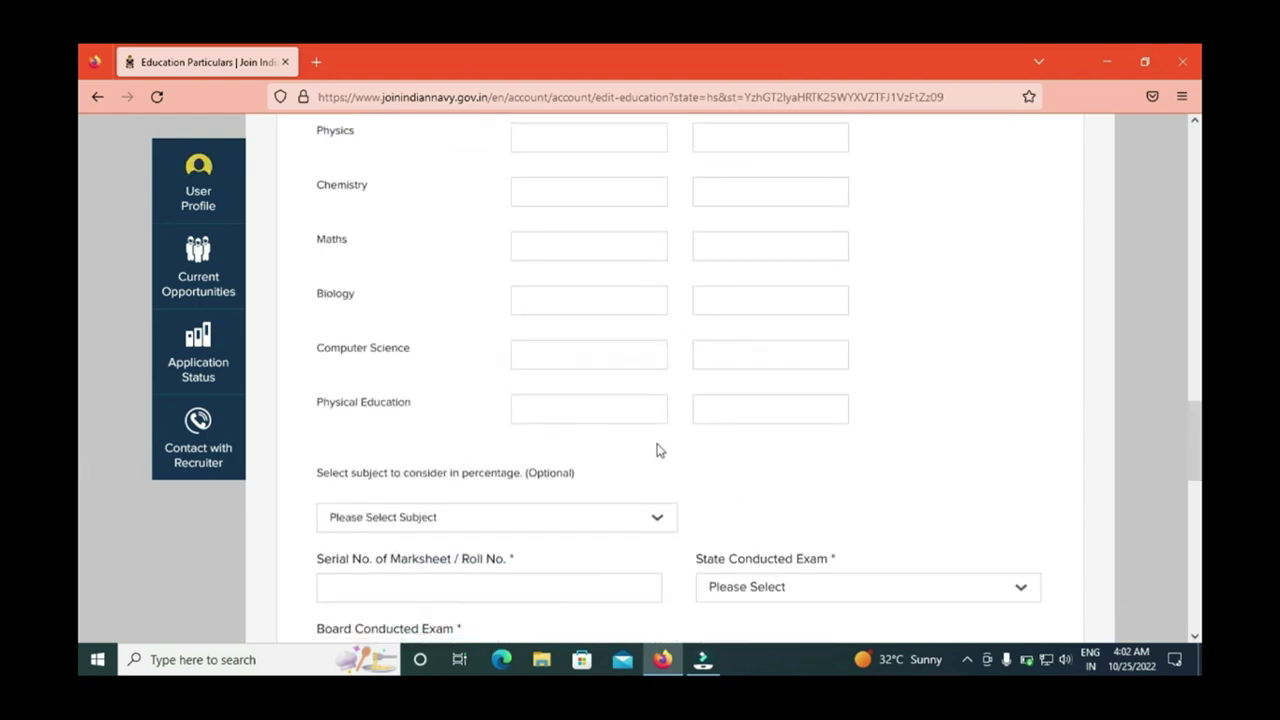
scroll(80, 440, "up", 5)
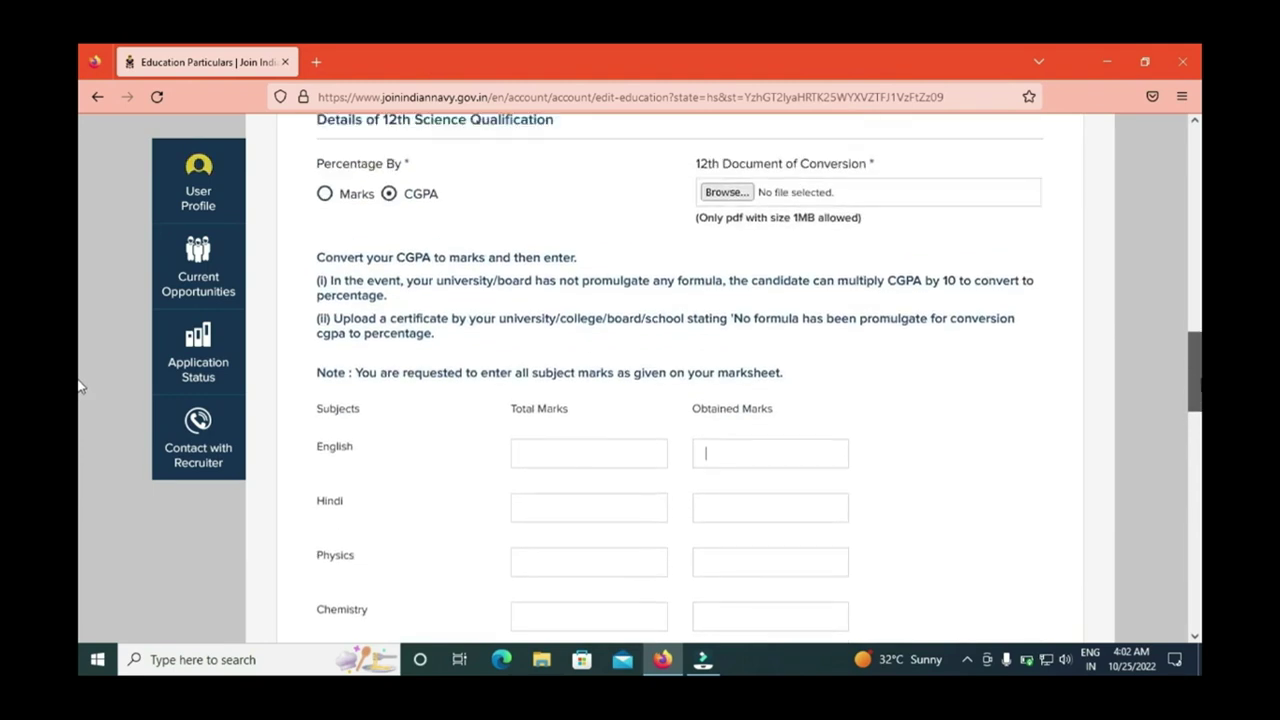
scroll(80, 400, "down", 6)
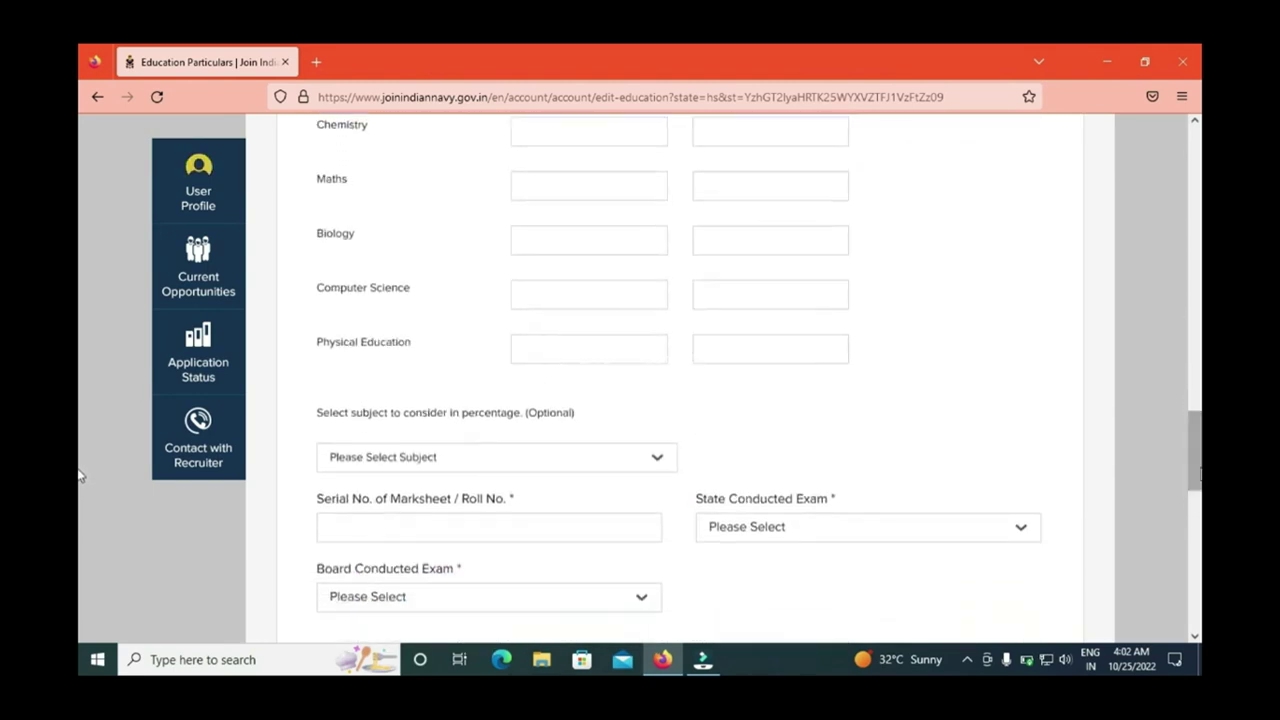
scroll(80, 480, "down", 6)
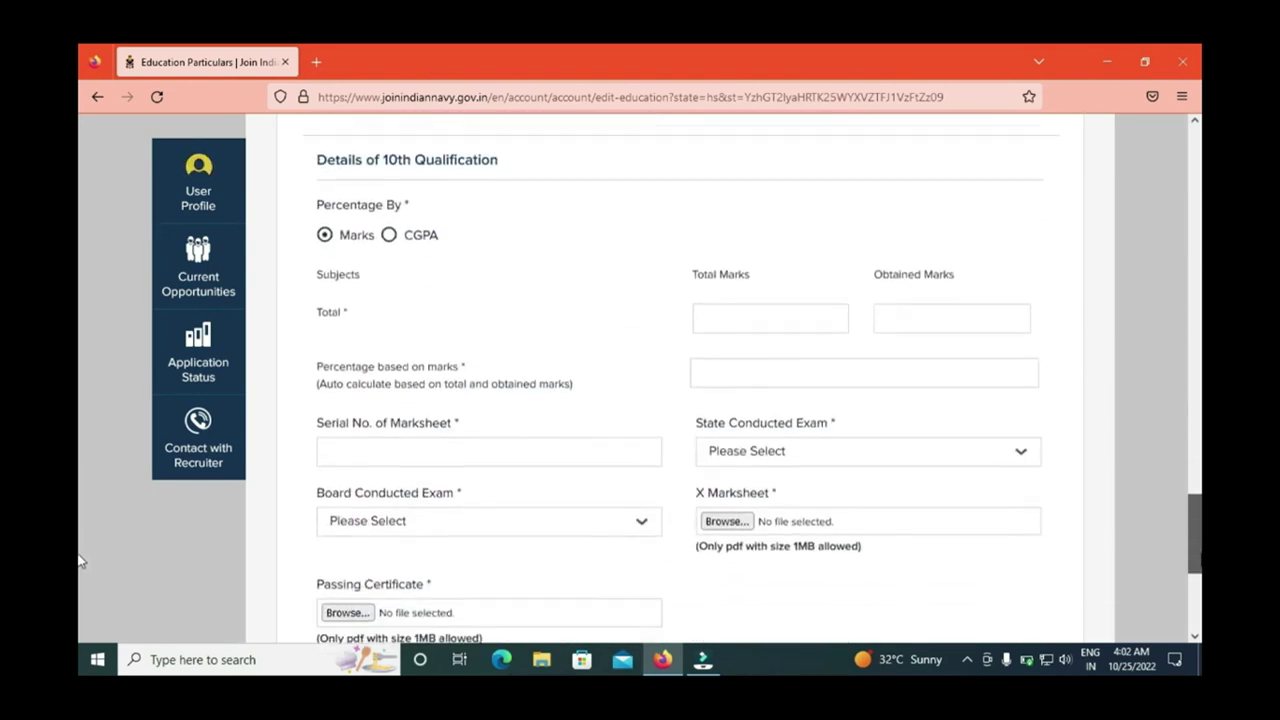
scroll(80, 562, "down", 3)
scroll(80, 575, "up", 2)
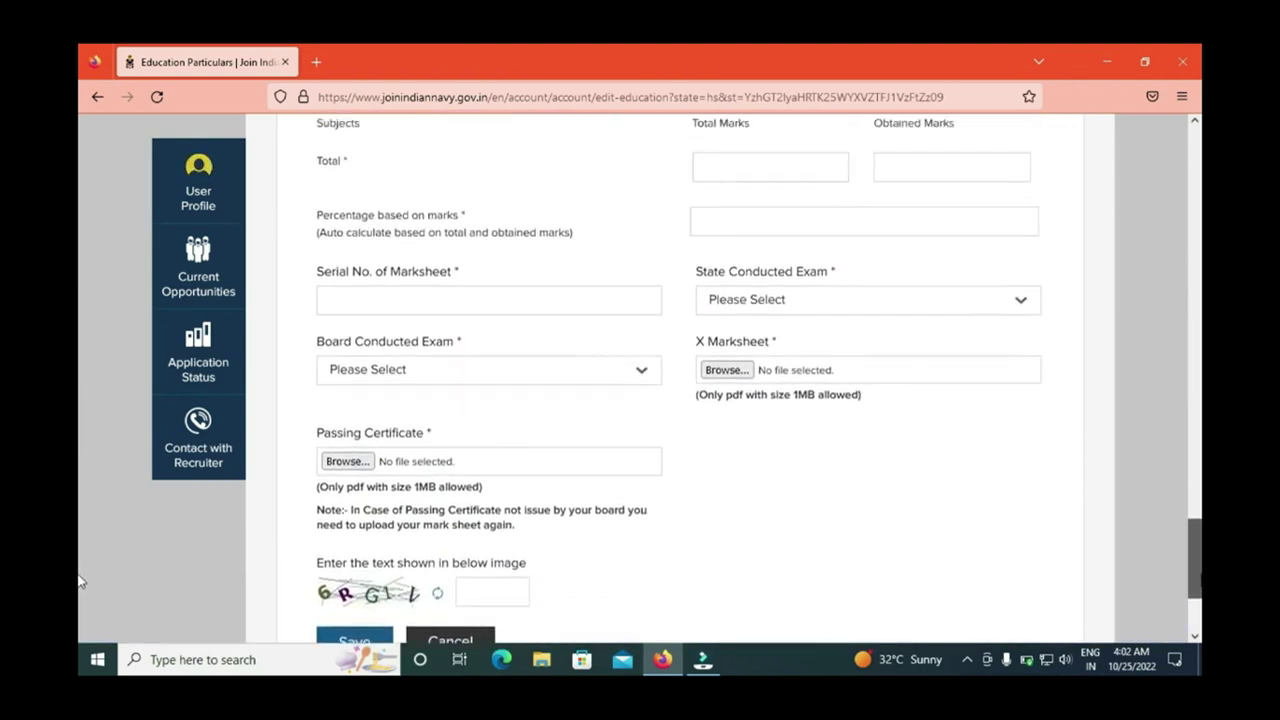
scroll(80, 576, "up", 1)
scroll(80, 565, "up", 1)
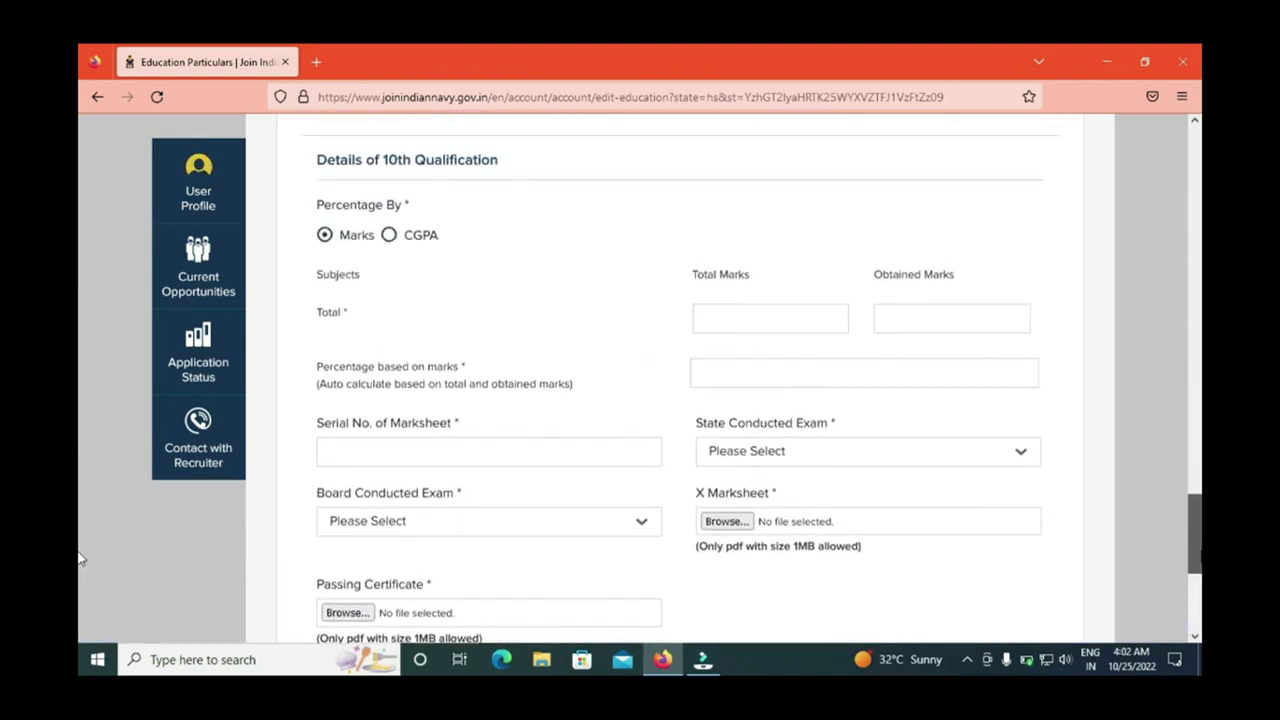
scroll(80, 560, "up", 1)
scroll(80, 565, "down", 2)
left_click_drag(1199, 585, 1199, 491)
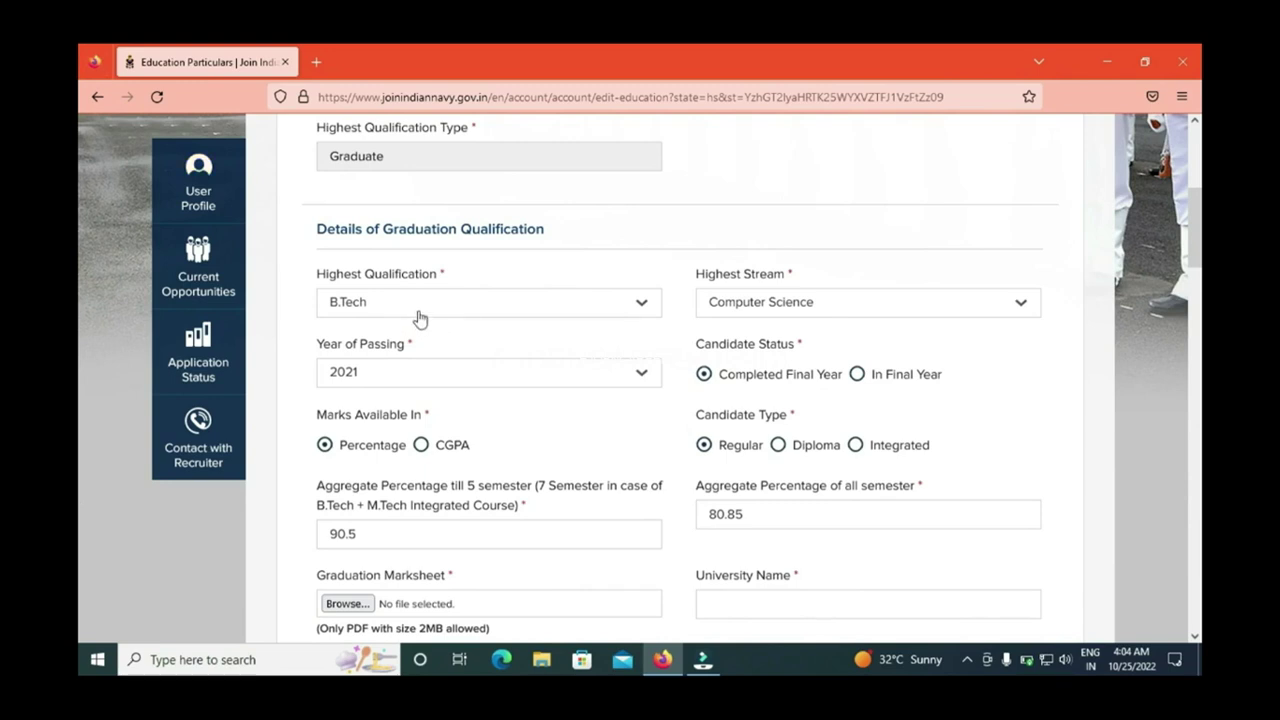
left_click(363, 385)
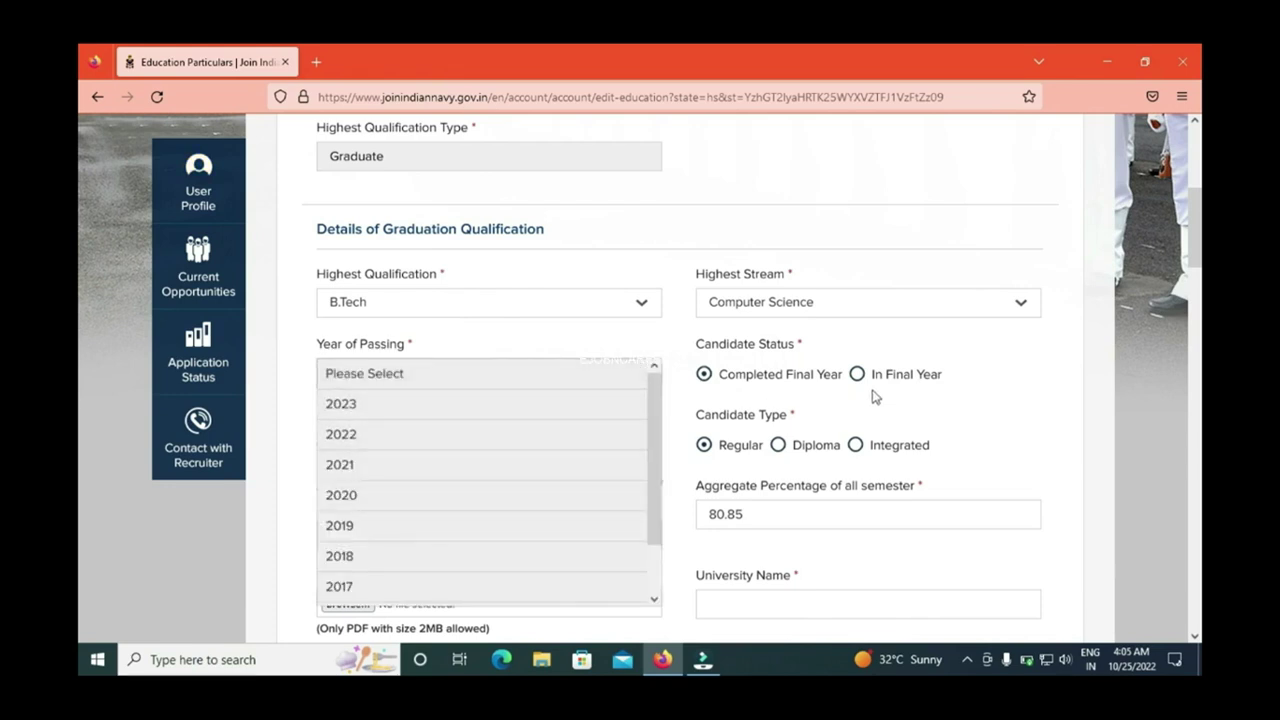
left_click(421, 410)
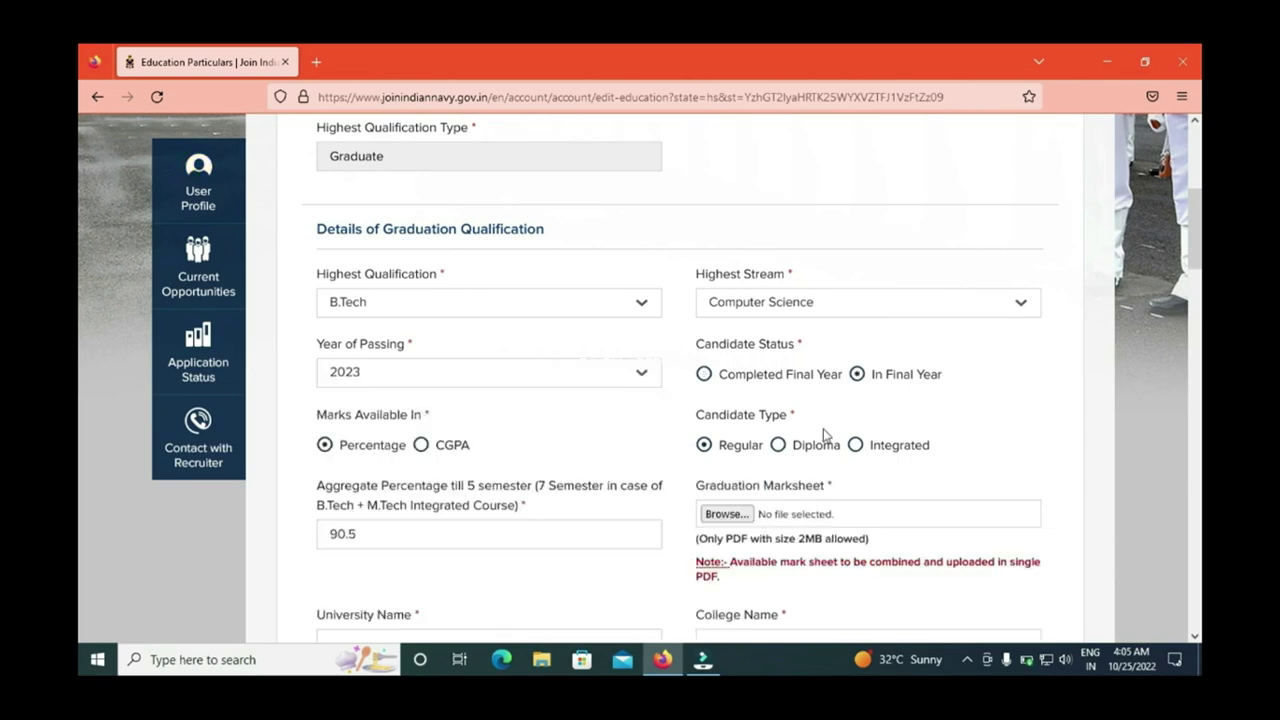
left_click(471, 380)
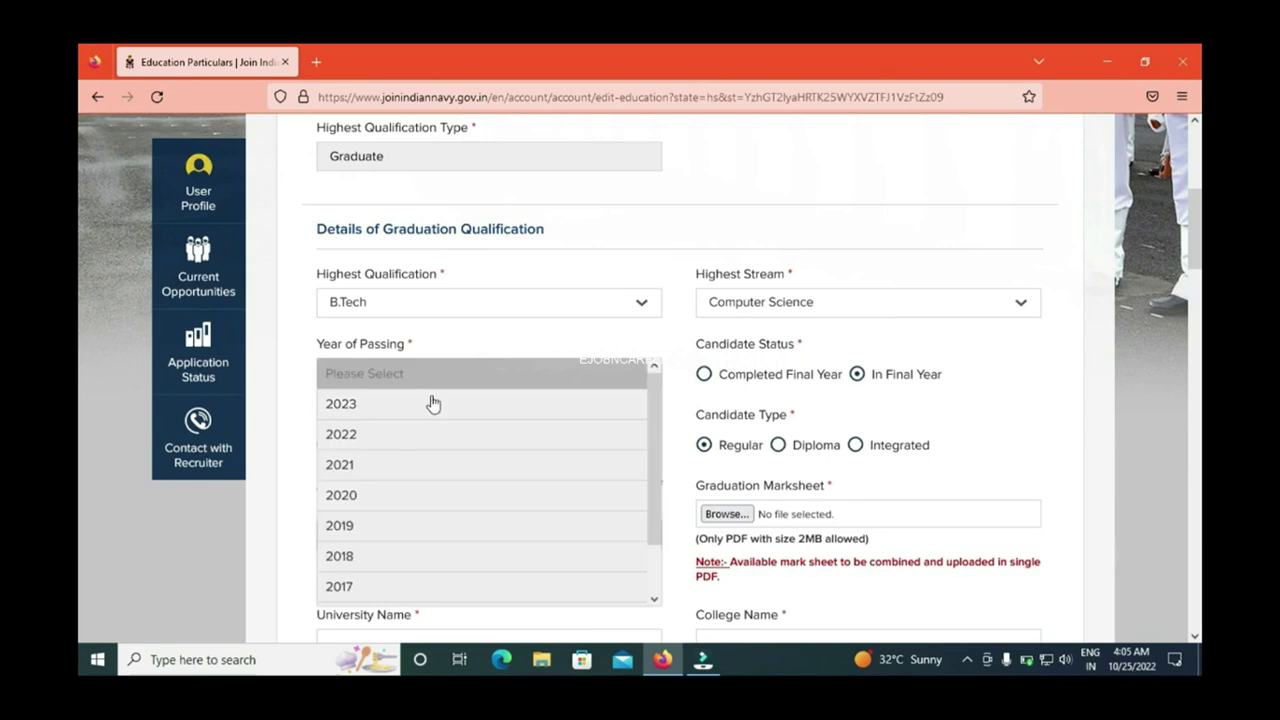
left_click(361, 465)
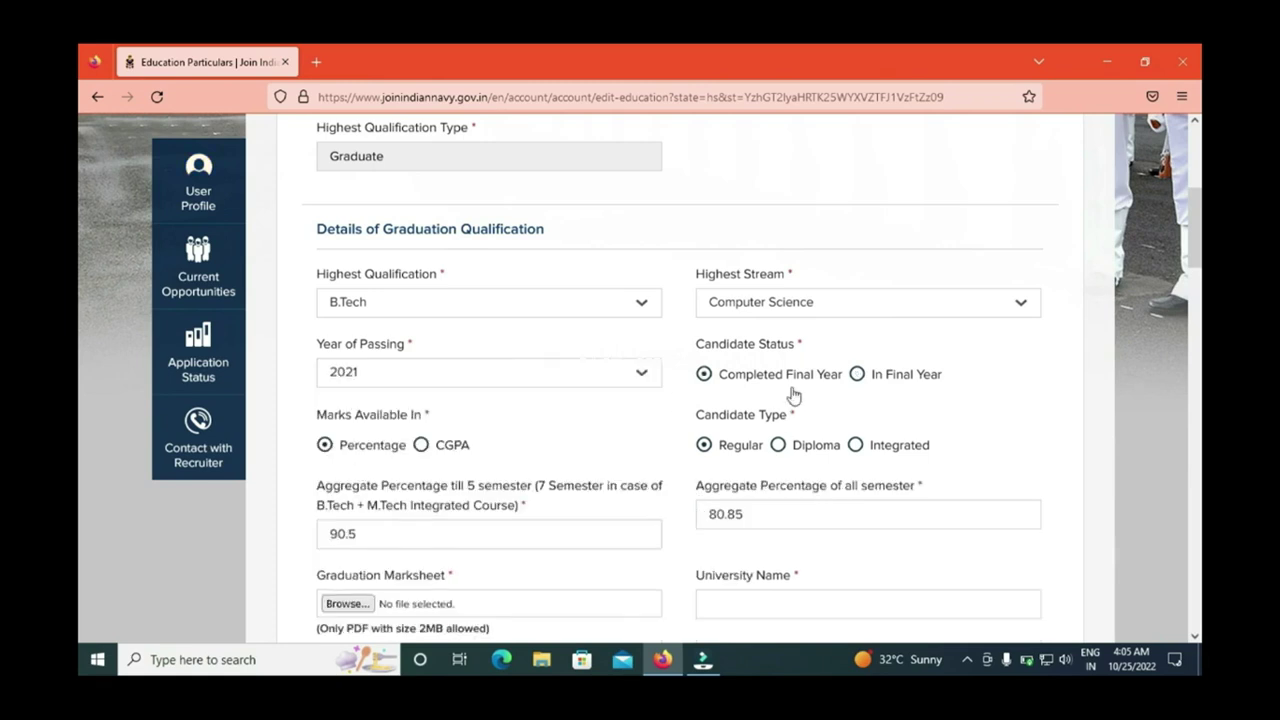
left_click(422, 447)
left_click(324, 445)
Step: Tick 'Is Degree AICTE/UGC approved?' for the graduation entry
scroll(82, 272, "down", 2)
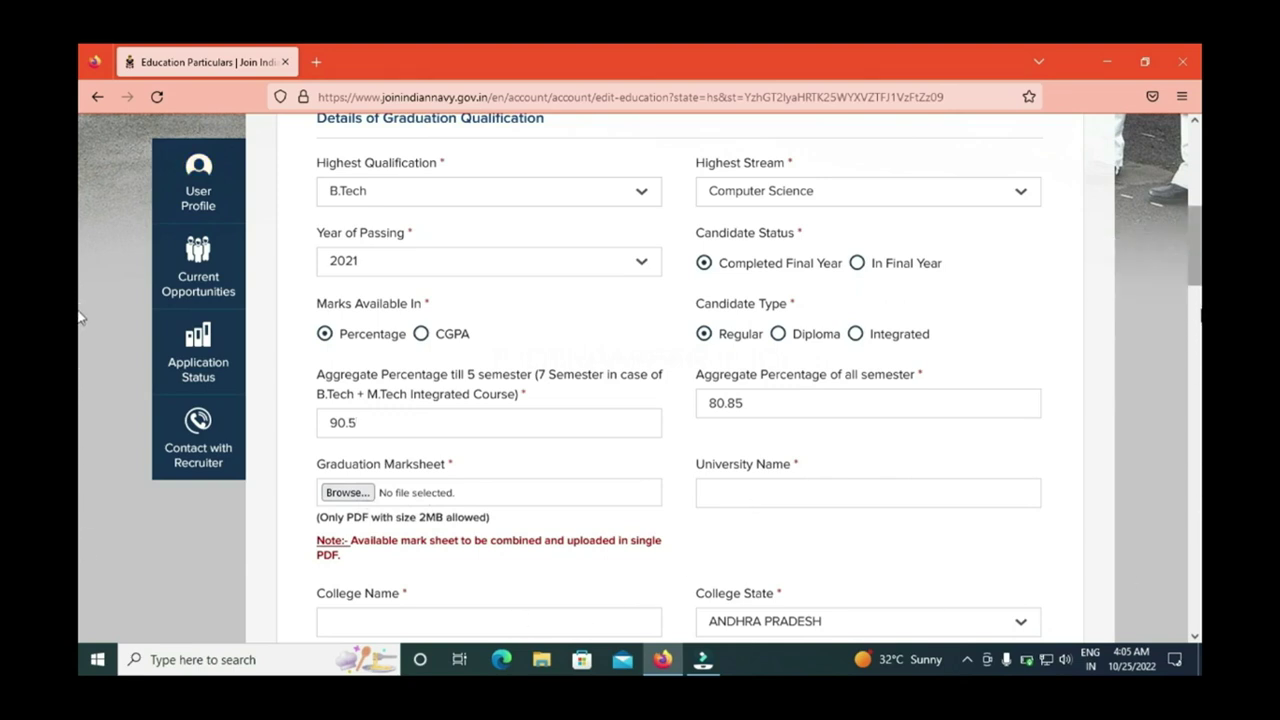
left_click_drag(1196, 280, 1200, 318)
left_click_drag(80, 318, 82, 324)
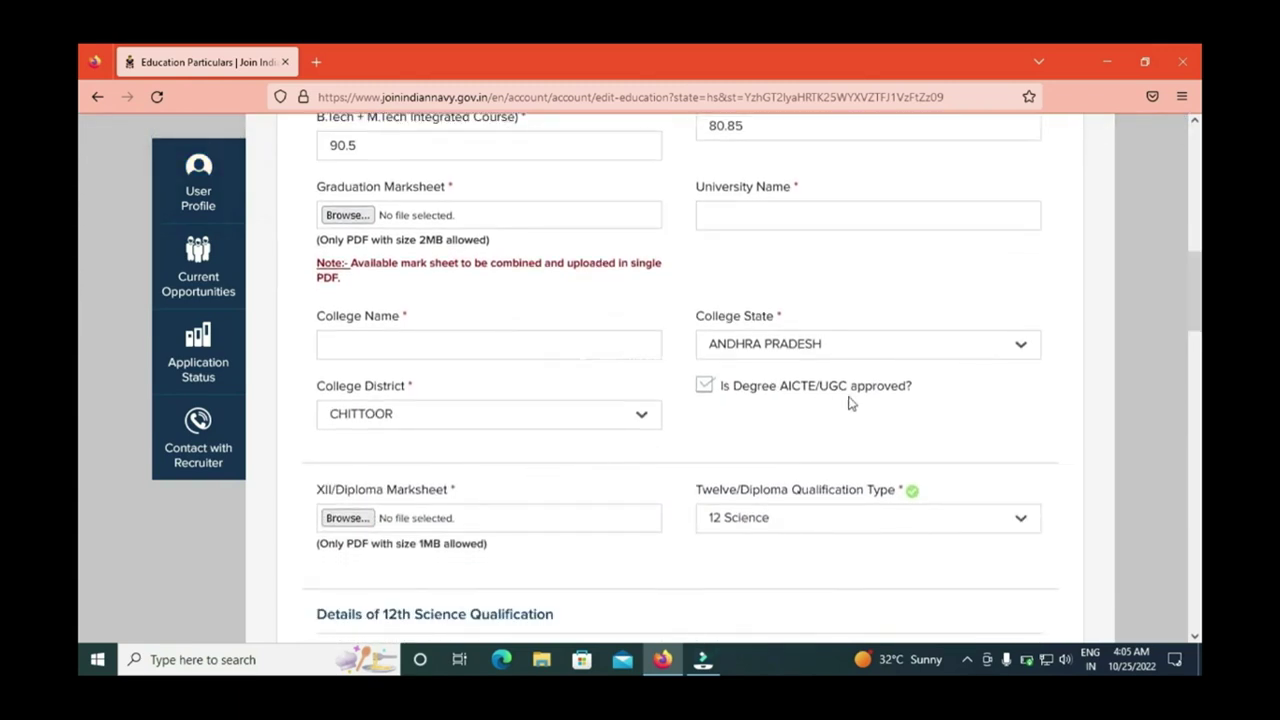
left_click(704, 388)
Step: Keep 12 Science as the Twelve/Diploma Qualification Type
left_click_drag(1197, 332, 1197, 347)
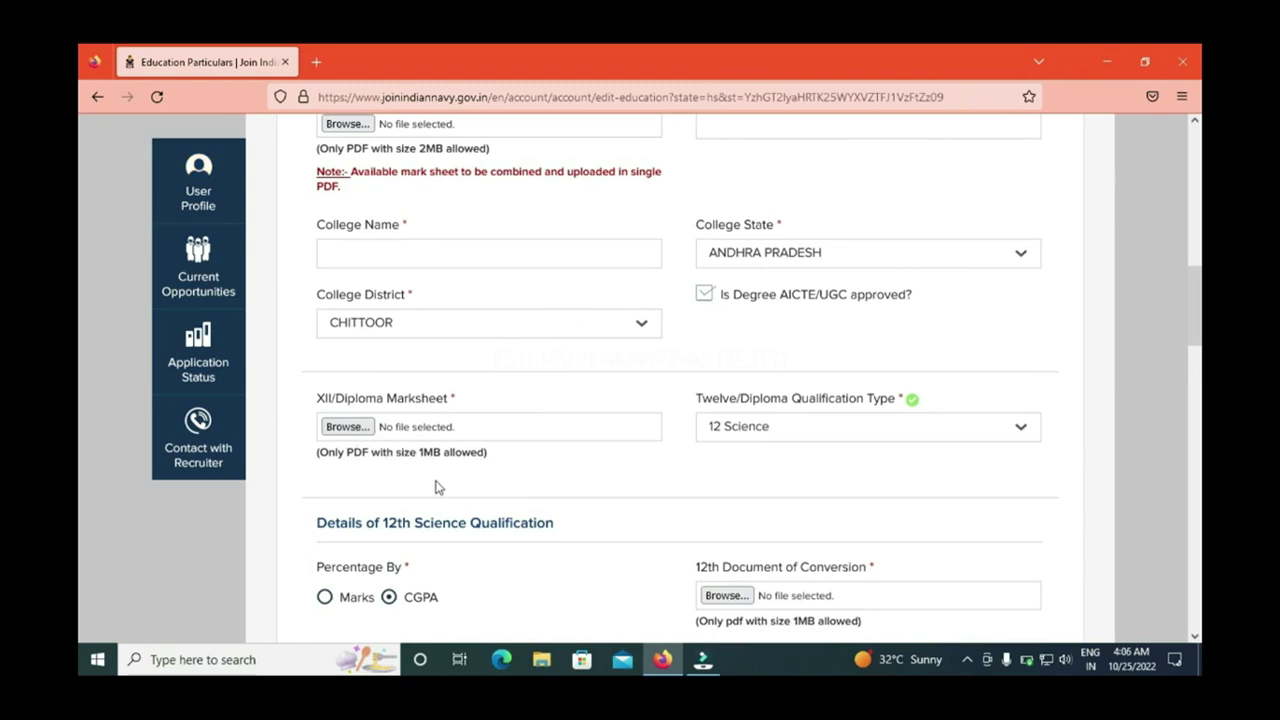
left_click(748, 443)
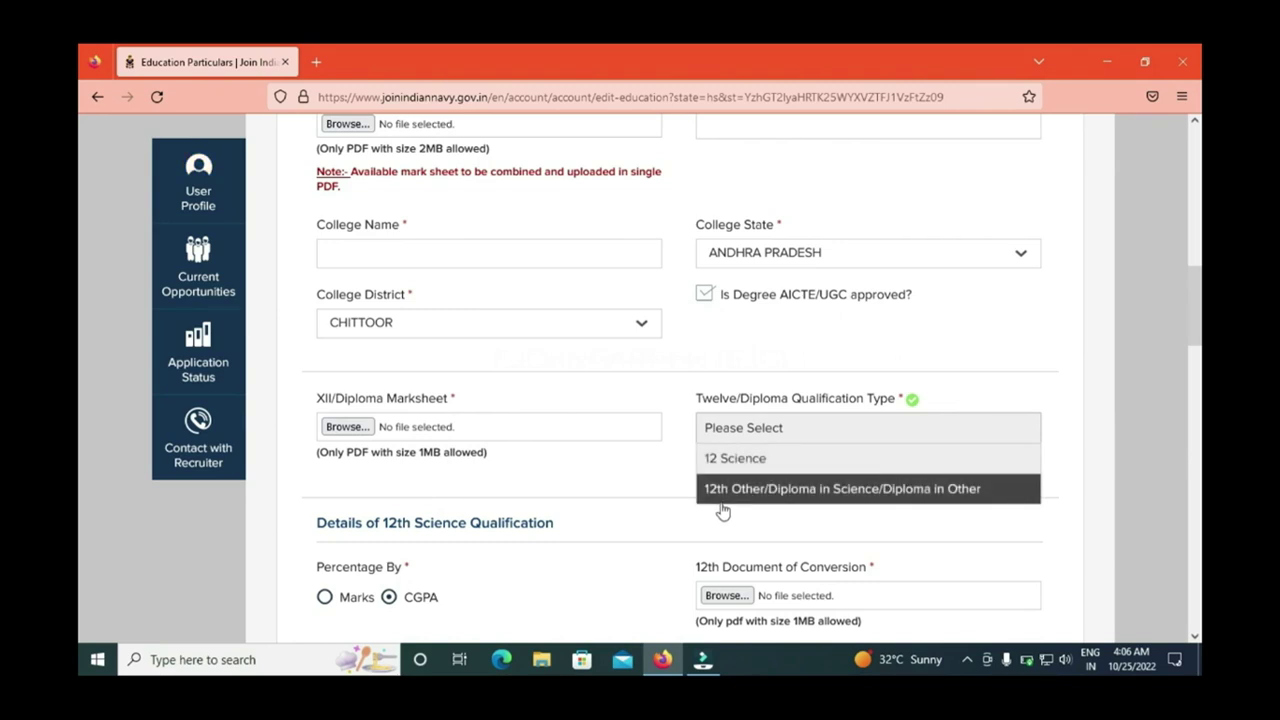
left_click(737, 466)
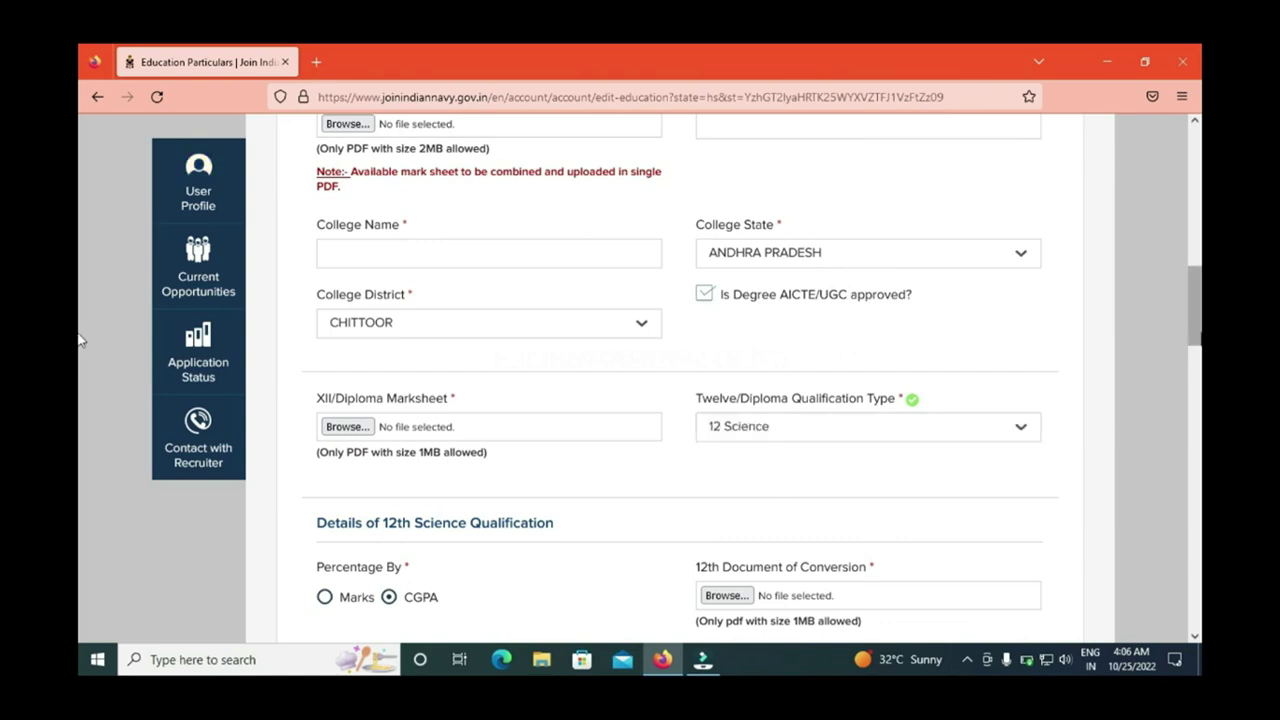
left_click_drag(1196, 340, 1198, 385)
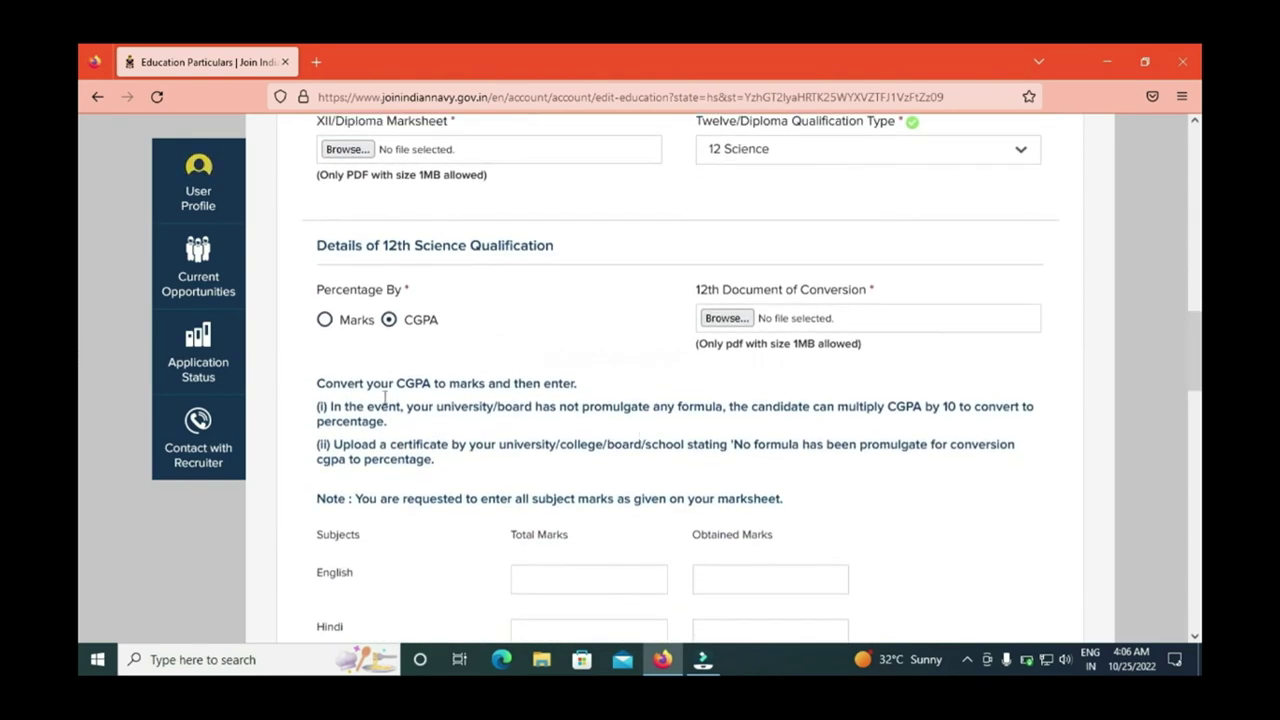
Step: Switch 12th Science Percentage By to Marks, leaving optional subject choices empty
left_click(325, 320)
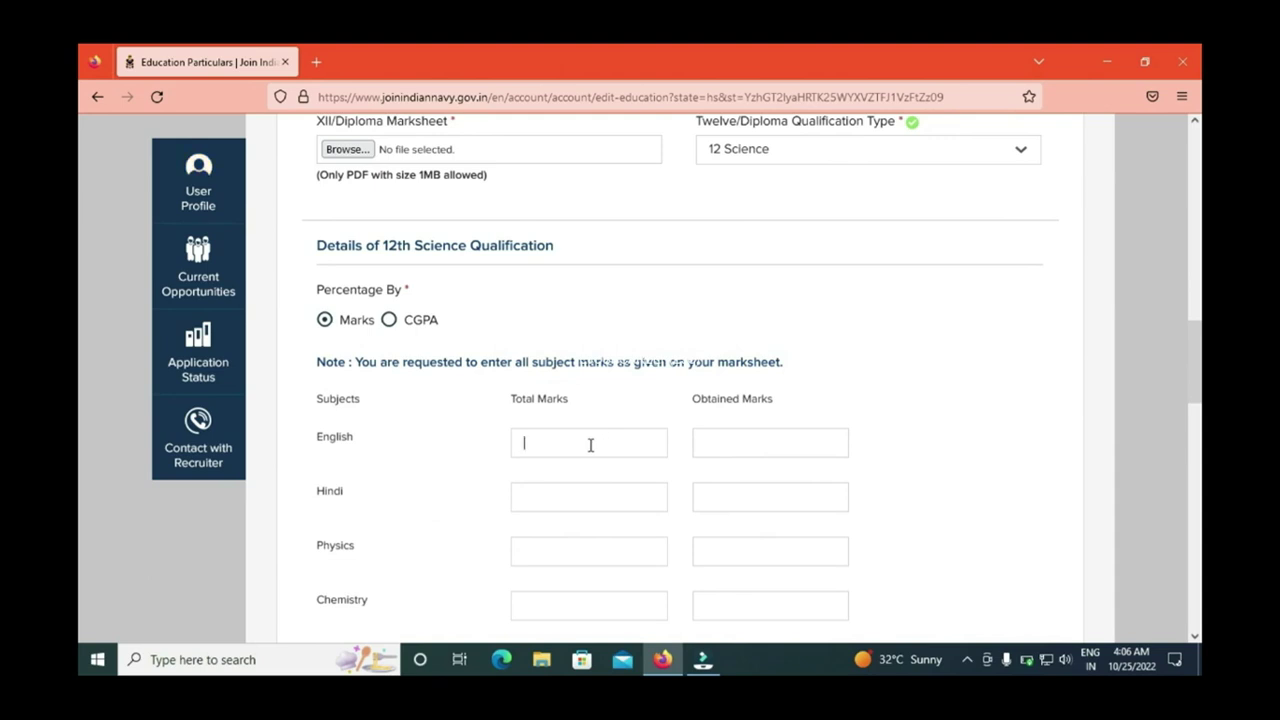
scroll(80, 371, "down", 2)
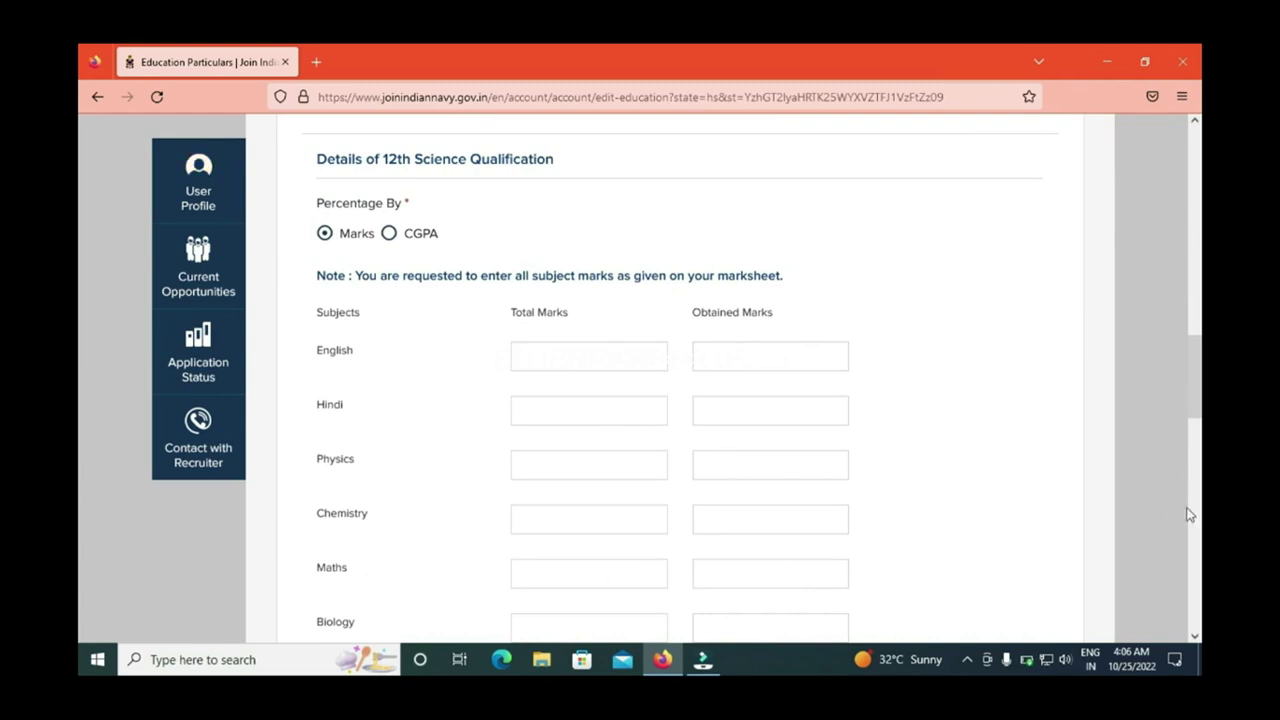
scroll(82, 400, "down", 3)
scroll(82, 415, "down", 5)
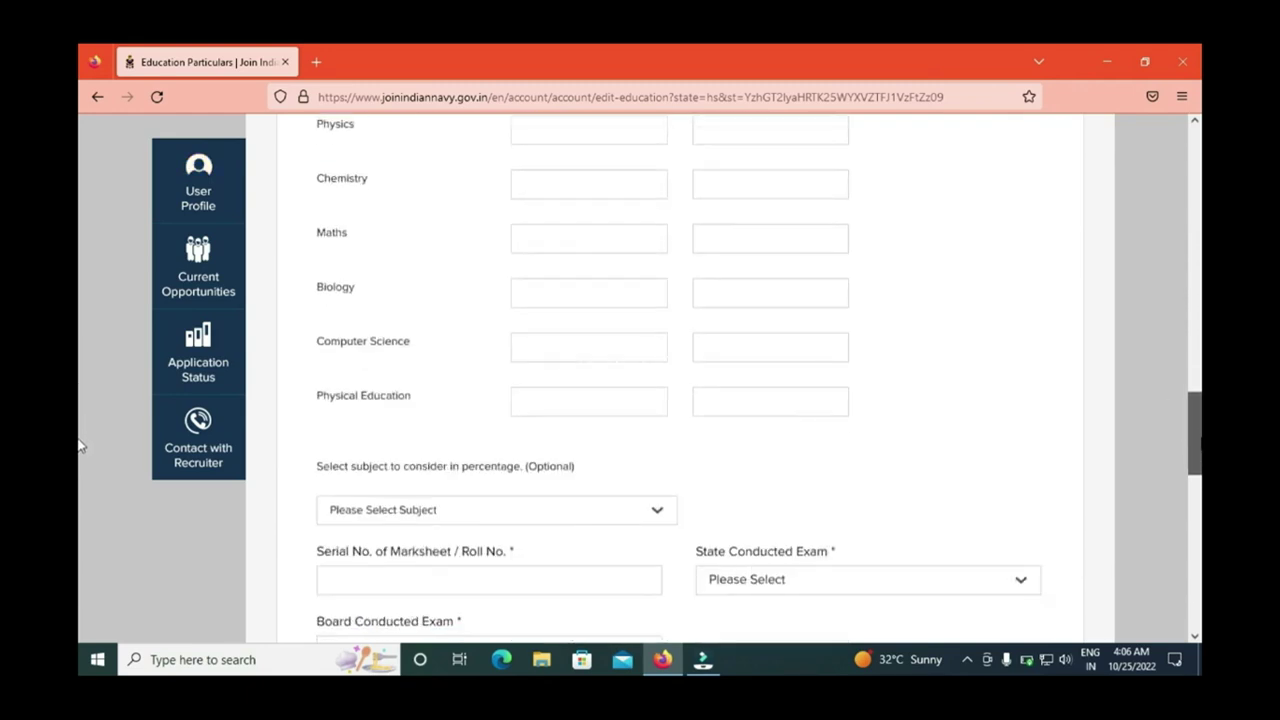
scroll(82, 460, "down", 3)
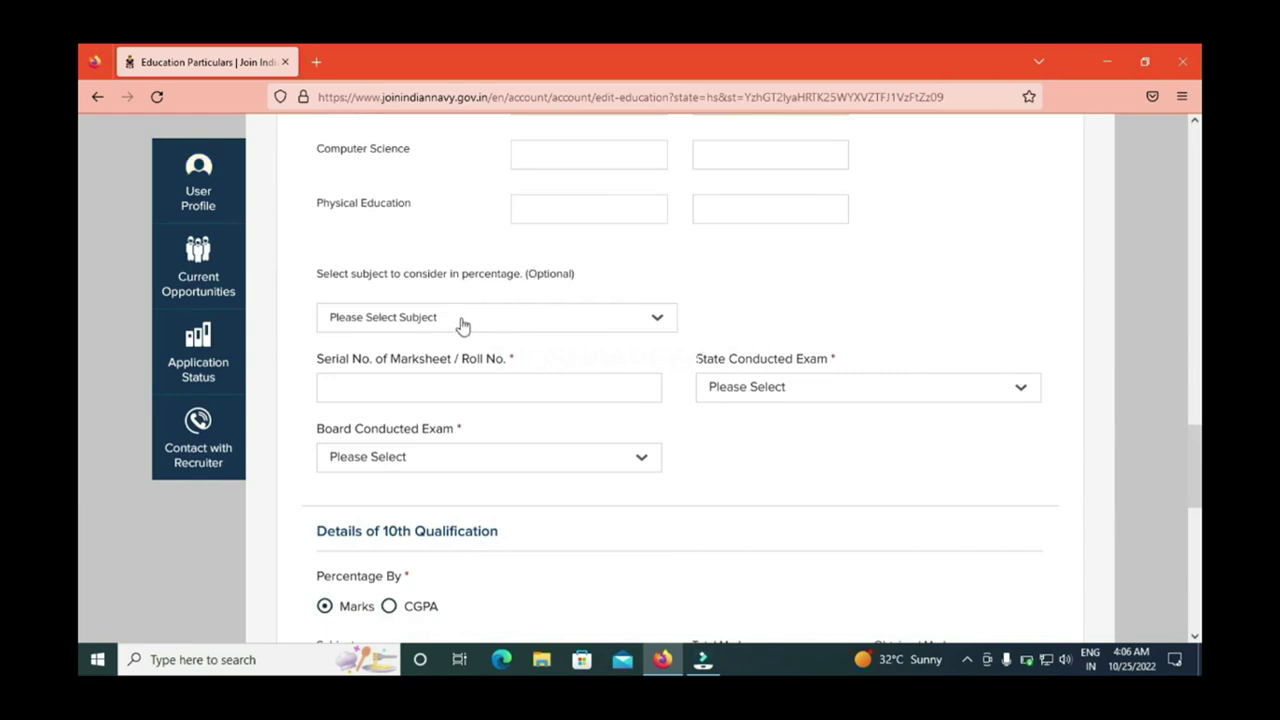
left_click(462, 317)
left_click(416, 283)
Step: Set the 12th exam state to ANDHRA PRADESH and board to Andhra Pradesh Board of Intermediate Education
left_click(431, 389)
left_click(766, 392)
left_click(765, 447)
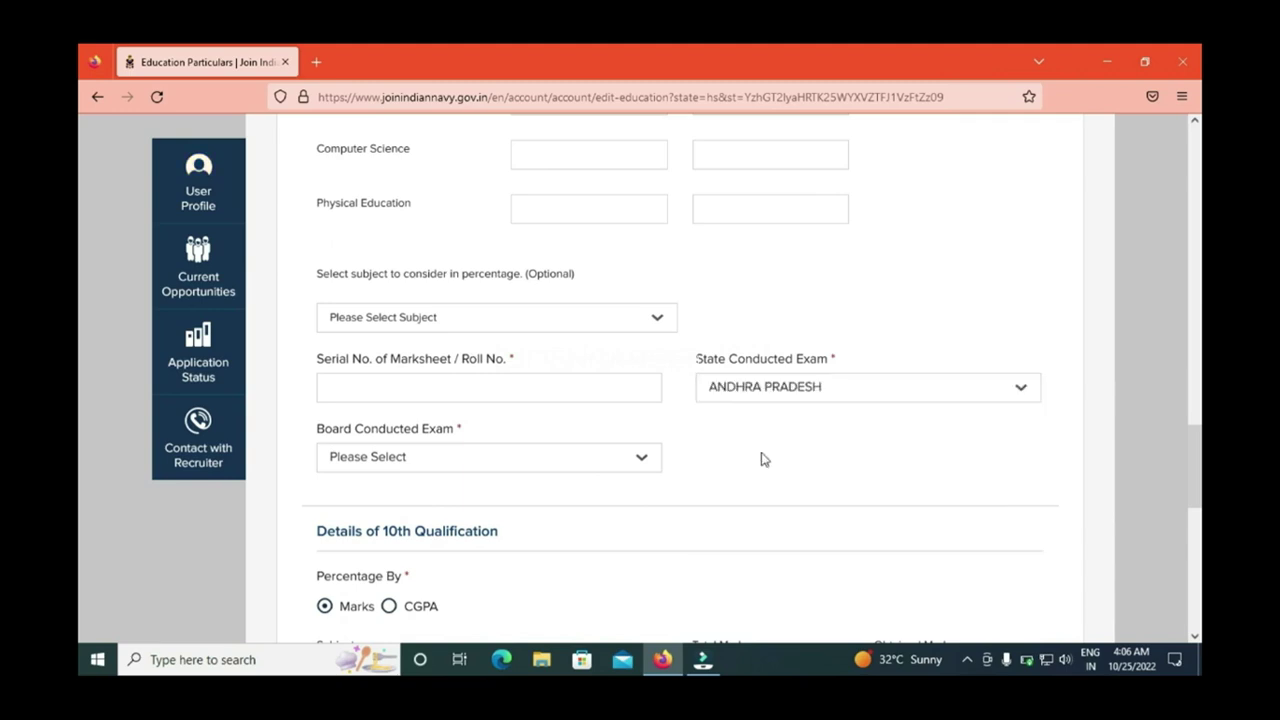
left_click(440, 456)
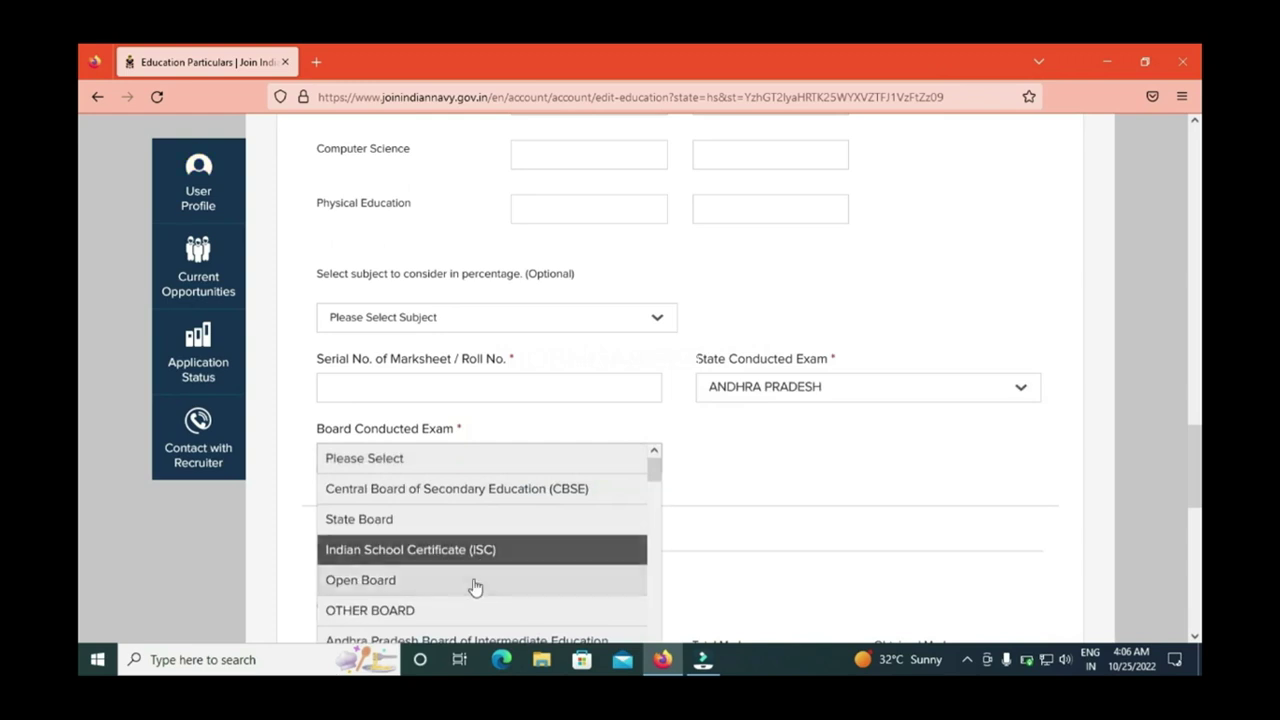
left_click(483, 639)
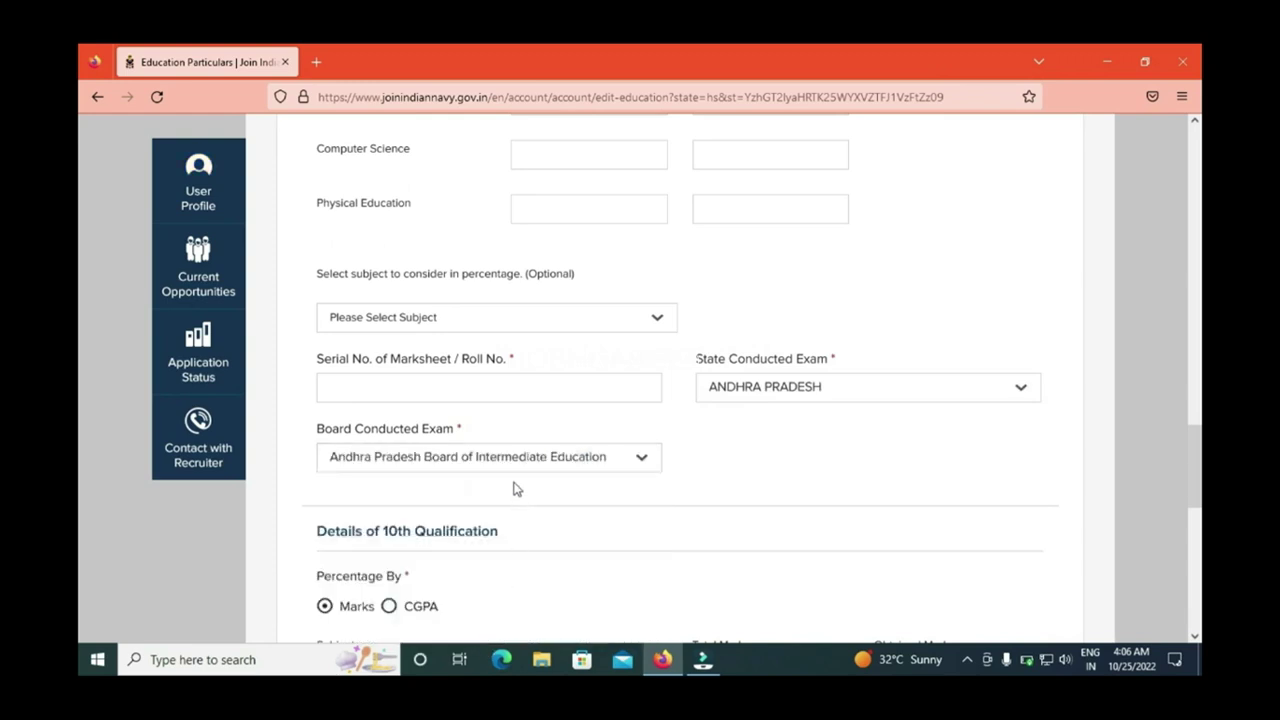
scroll(80, 477, "down", 5)
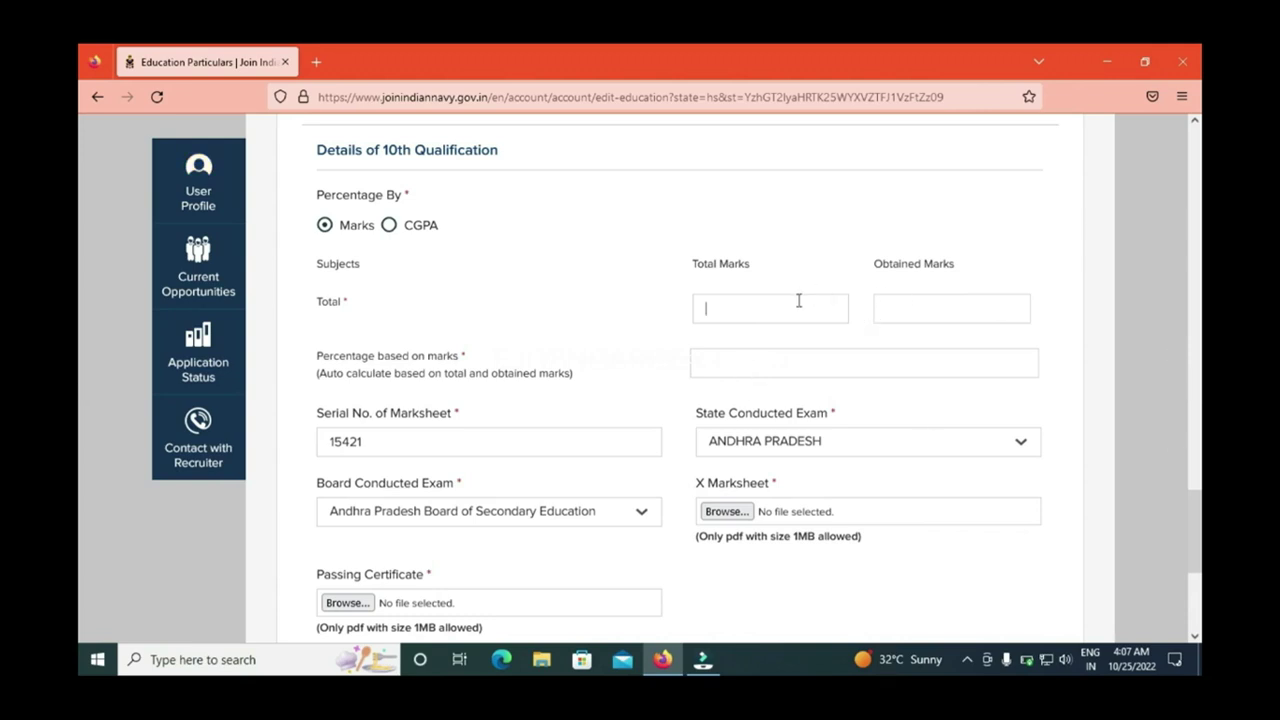
Step: Finish the 10th obtained marks so the percentage calculates to 83.33
left_click(978, 307)
key("Tab")
left_click(635, 398)
Step: Choose Andhra Pradesh Board of Secondary Education as the 10th exam board
scroll(80, 420, "up", 5)
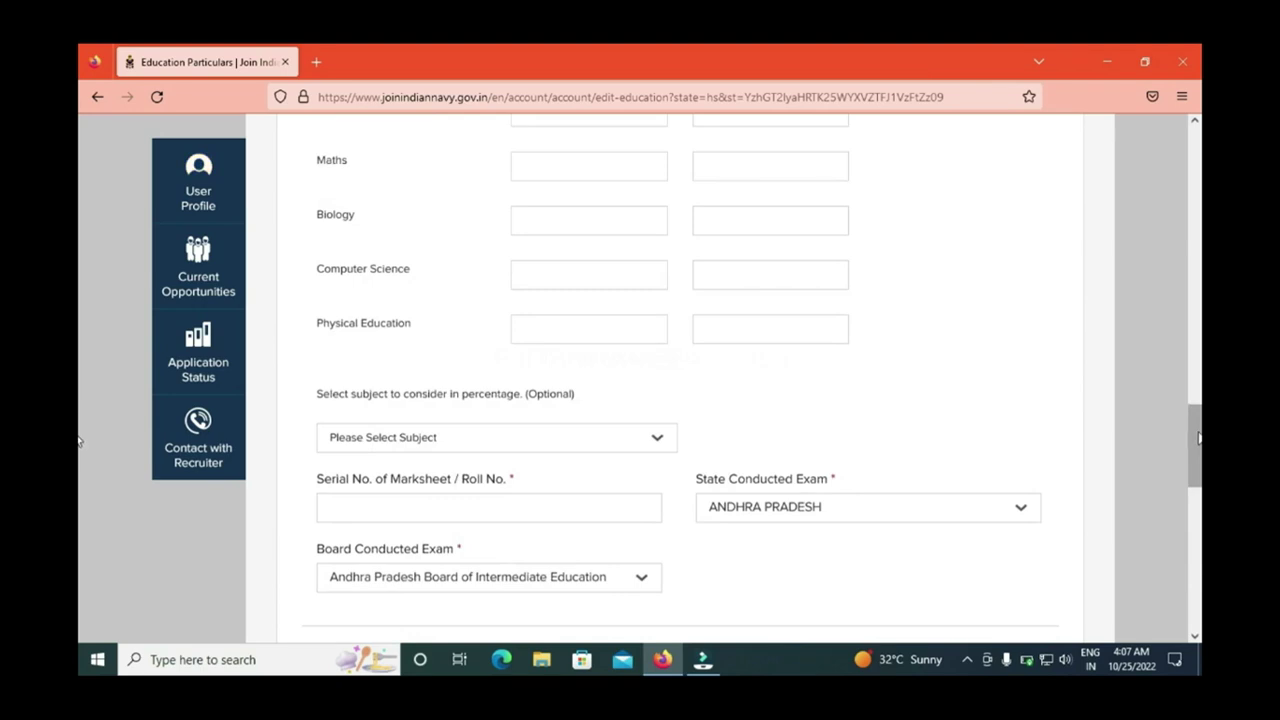
scroll(80, 451, "down", 5)
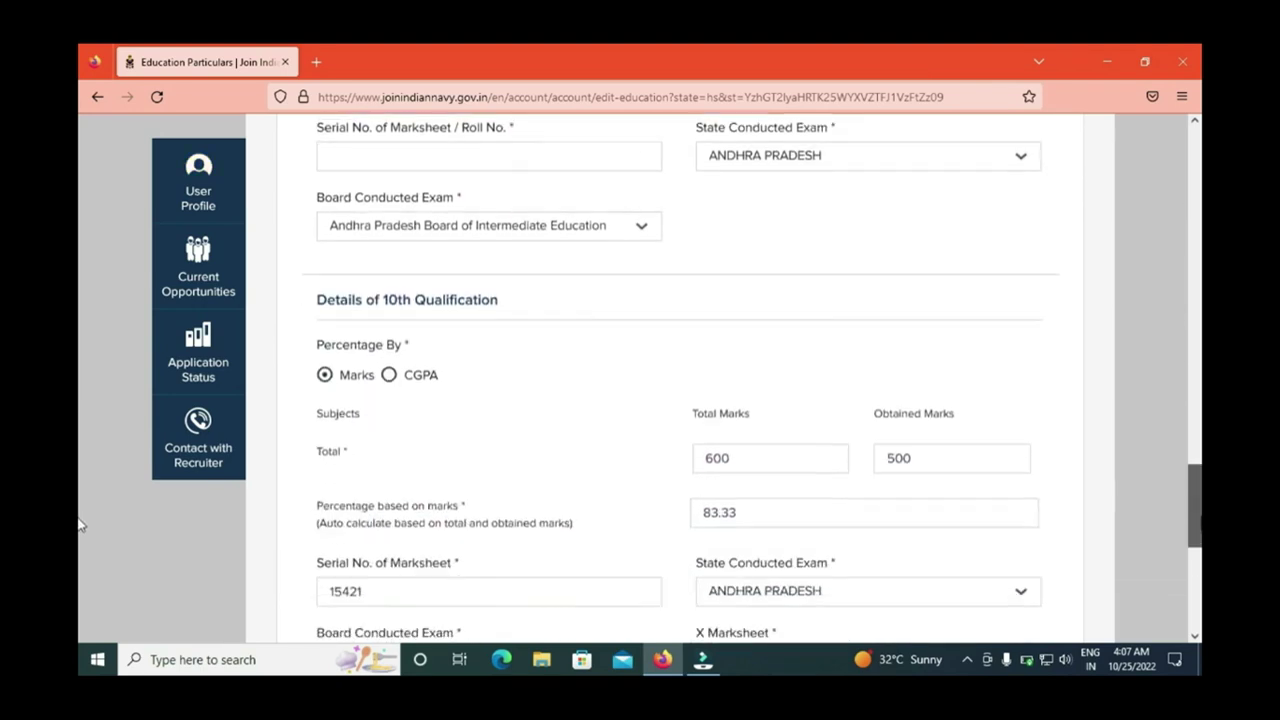
scroll(80, 525, "down", 5)
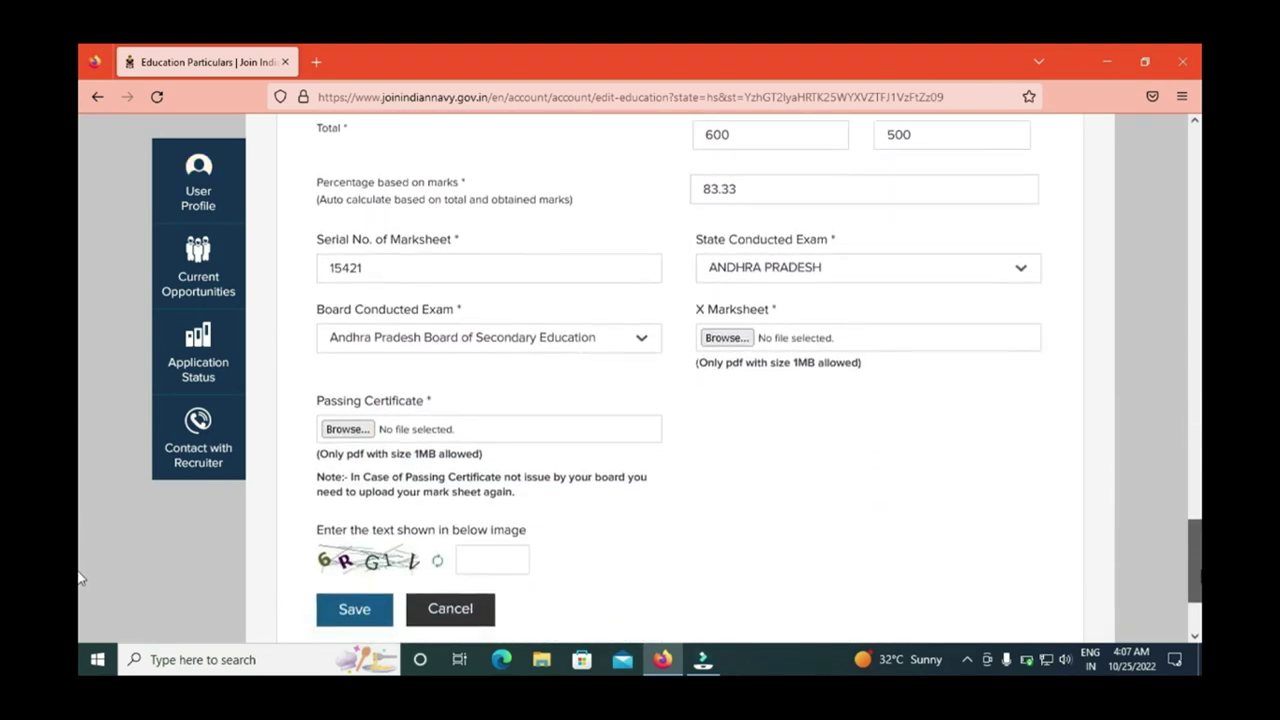
left_click(436, 340)
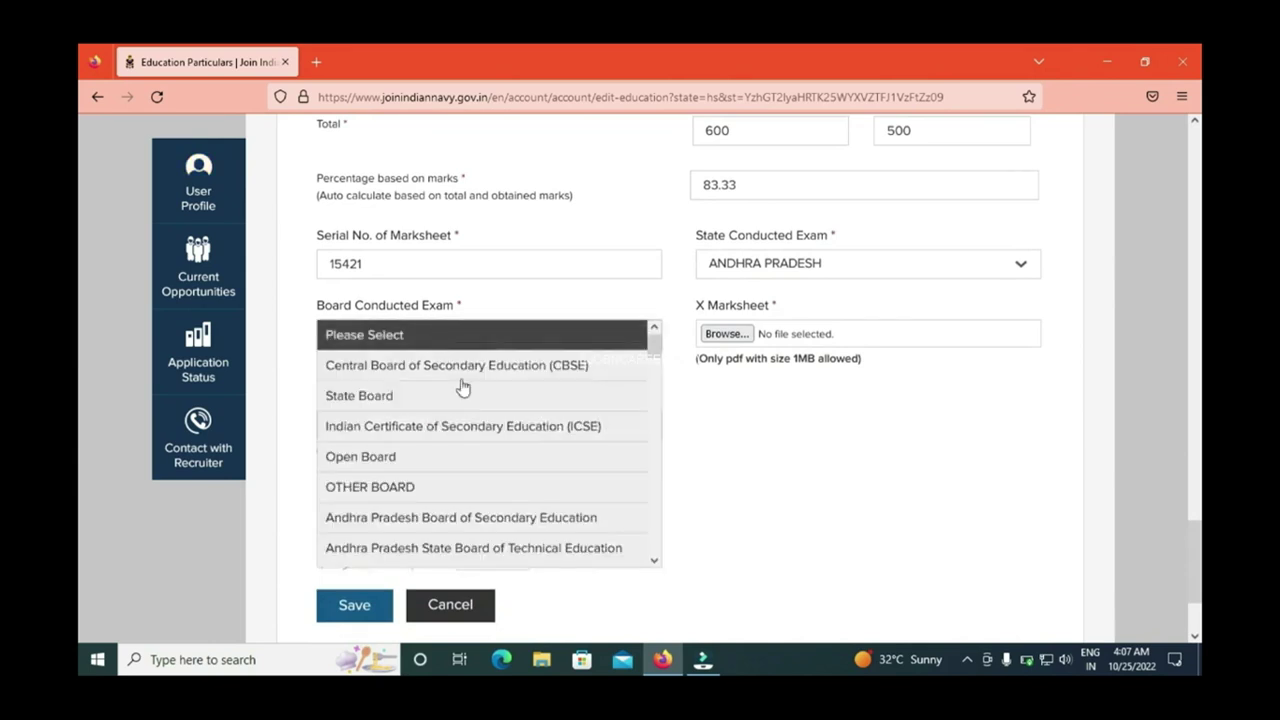
left_click(545, 518)
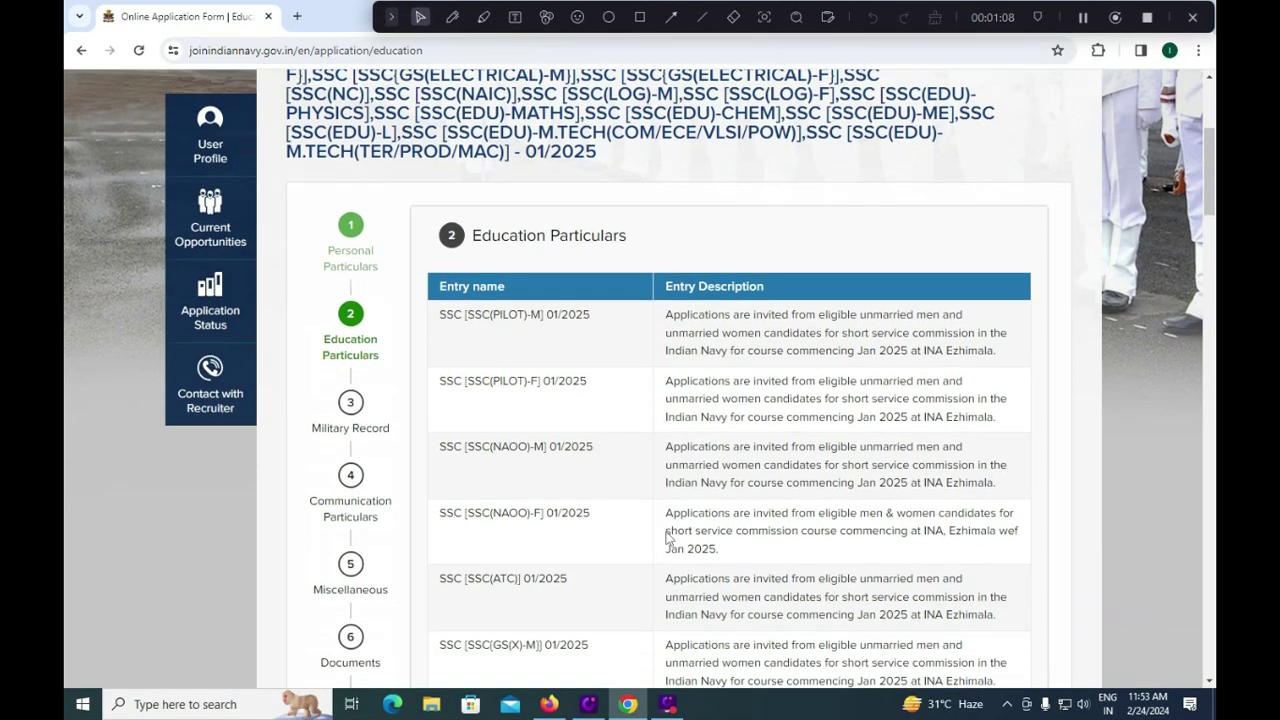
scroll(665, 531, "down", 2)
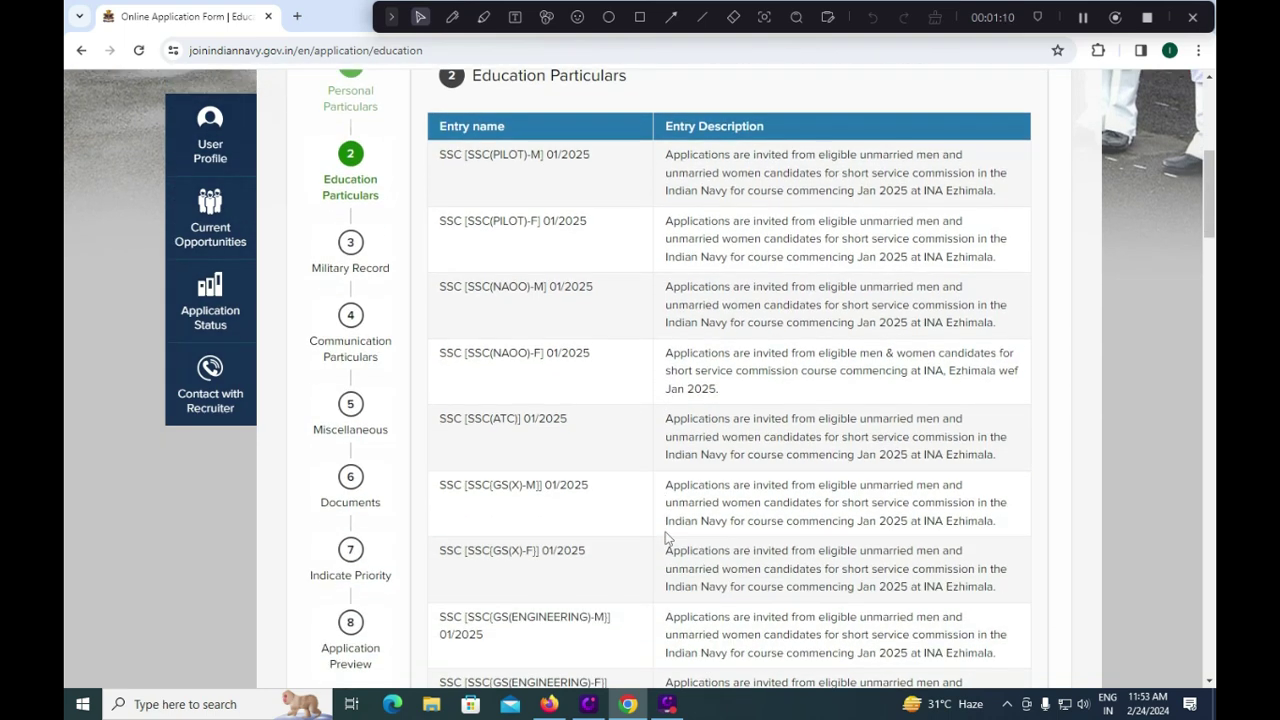
scroll(665, 538, "down", 10)
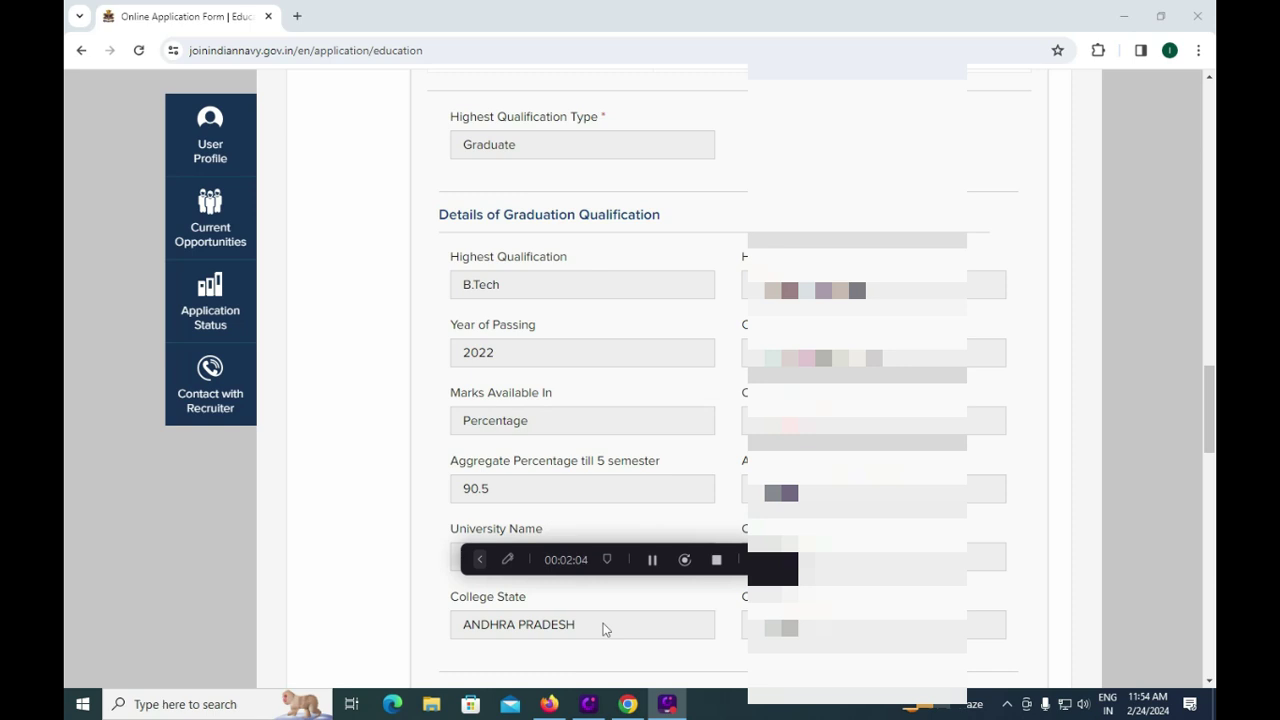
scroll(603, 629, "down", 5)
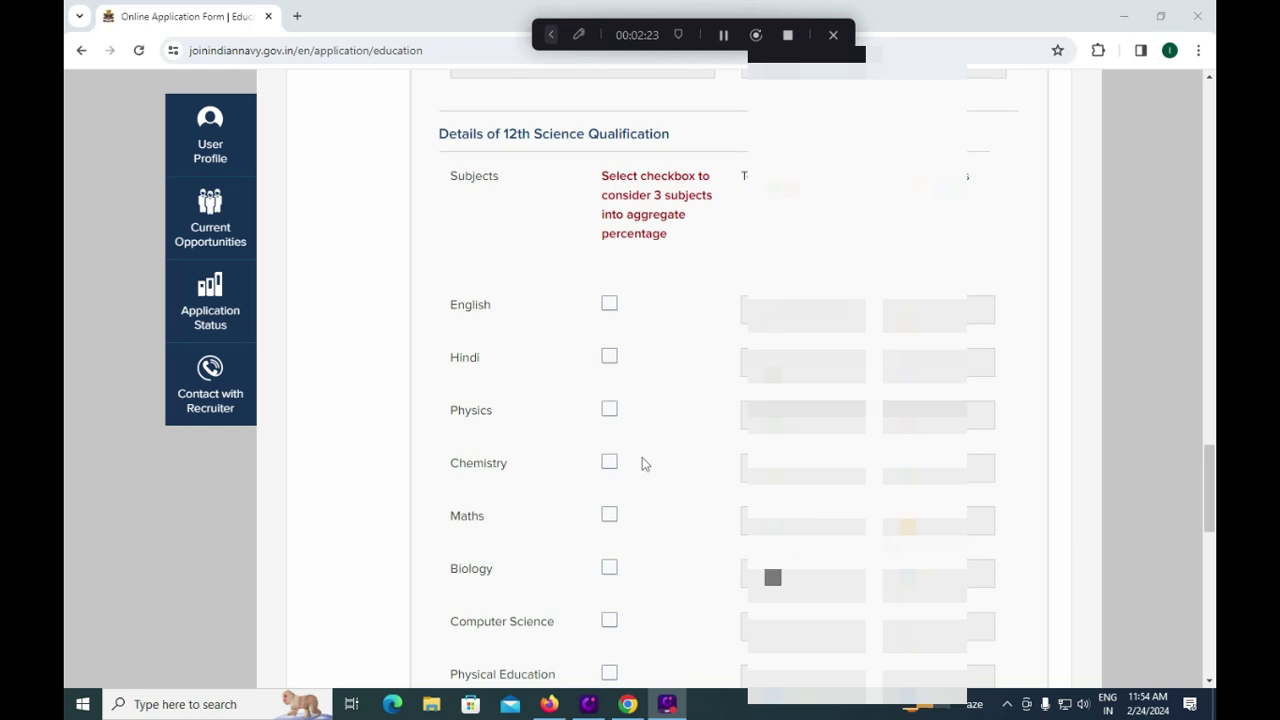
scroll(642, 458, "down", 1)
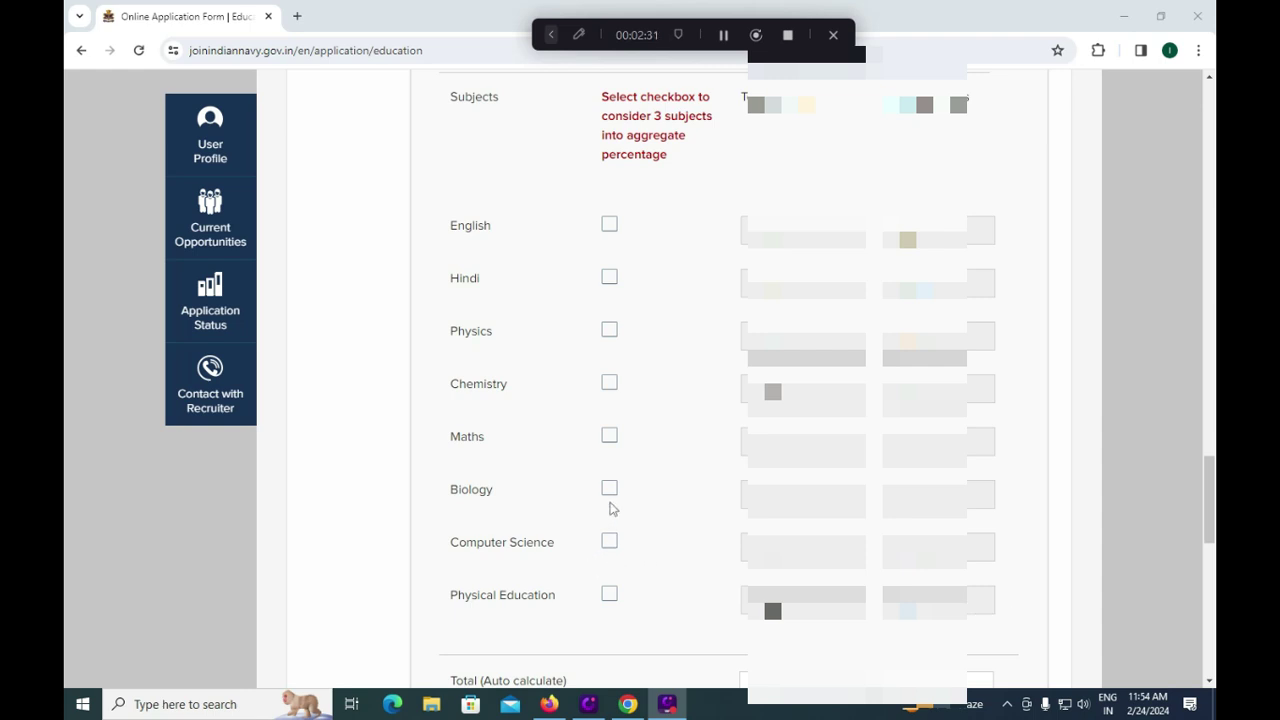
scroll(612, 509, "down", 3)
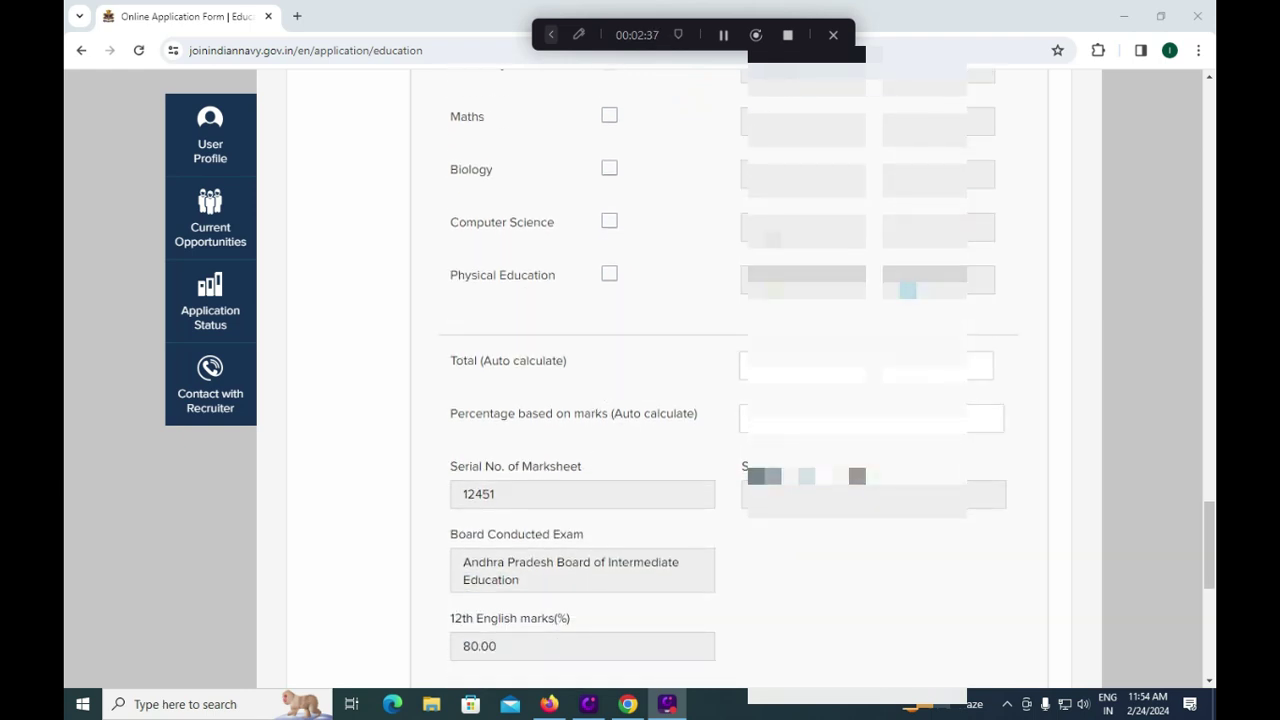
Step: Tick Maths, Chemistry and Physics to count toward the 12th aggregate
scroll(610, 178, "up", 1)
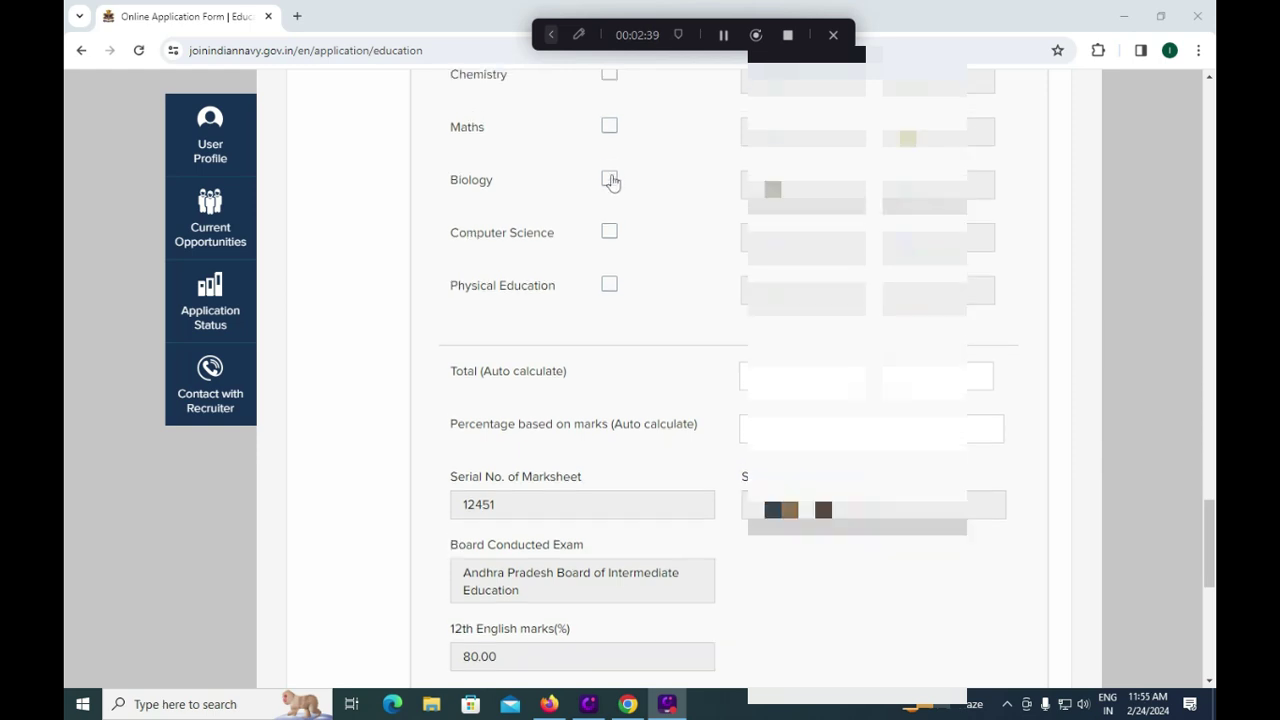
left_click(610, 197)
left_click(611, 144)
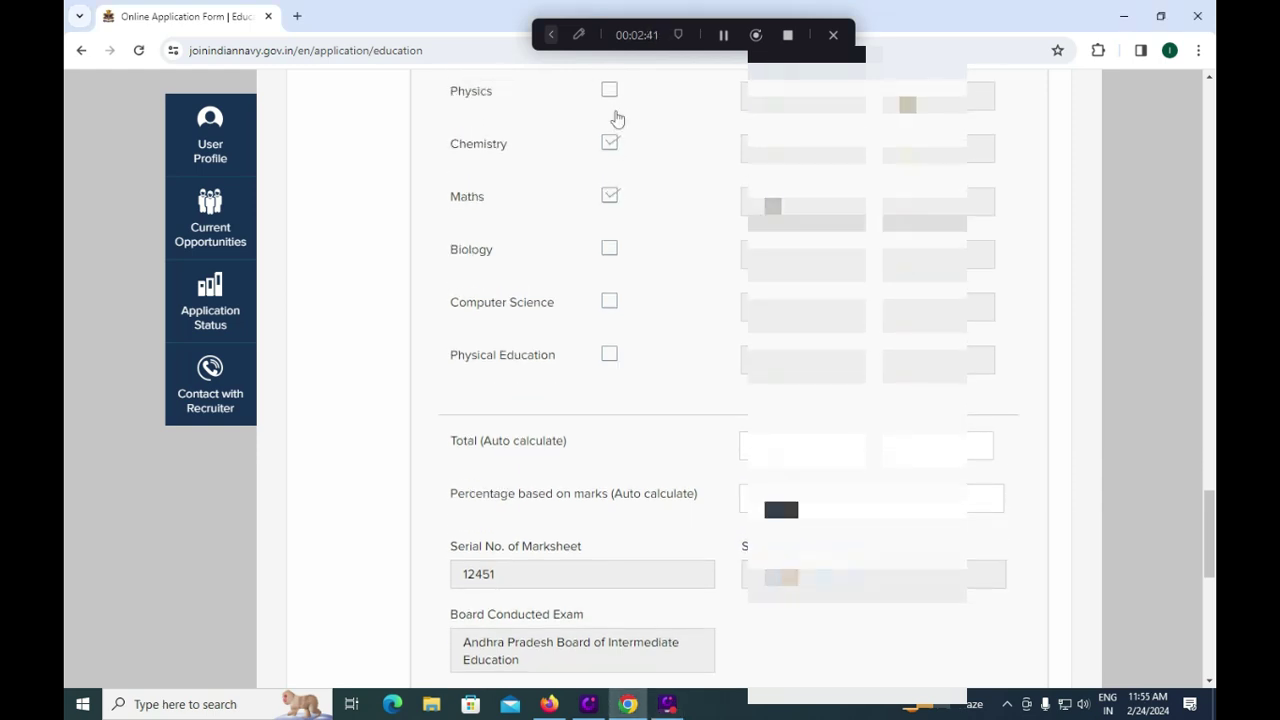
left_click(615, 96)
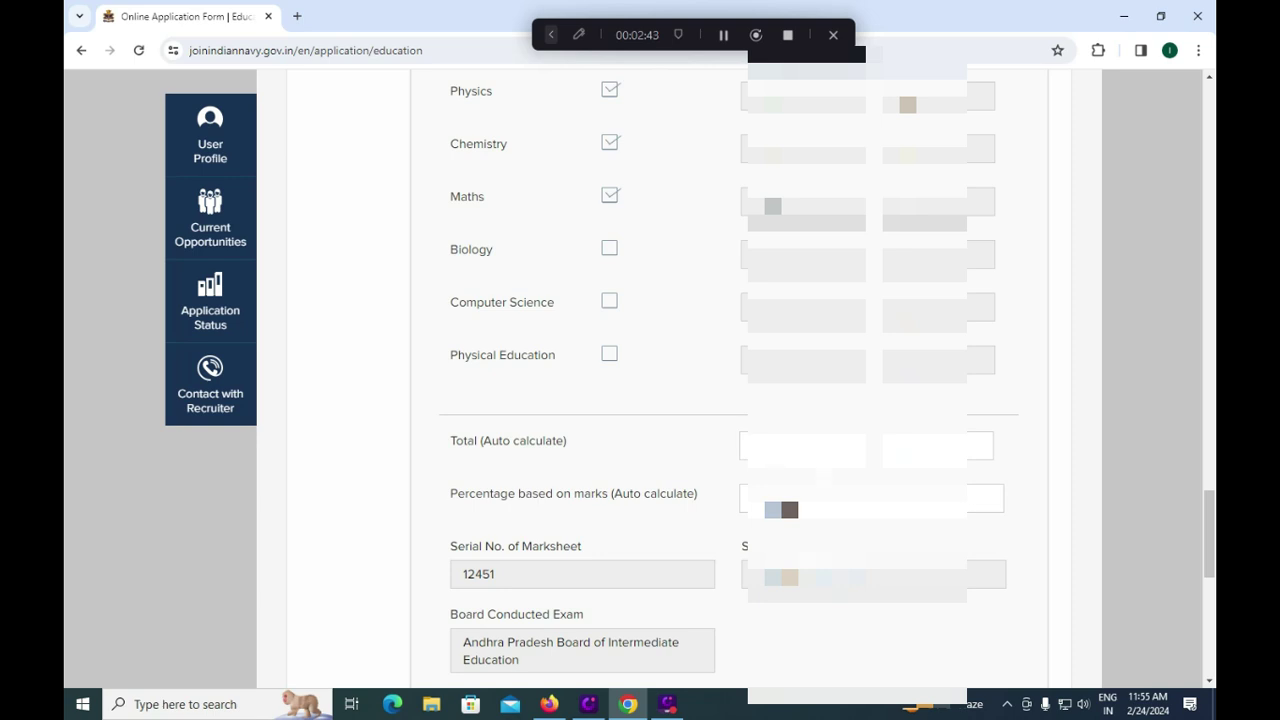
Step: Enter 10th English marks as 100 total and 85 obtained, then save education details
scroll(640, 380, "down", 1)
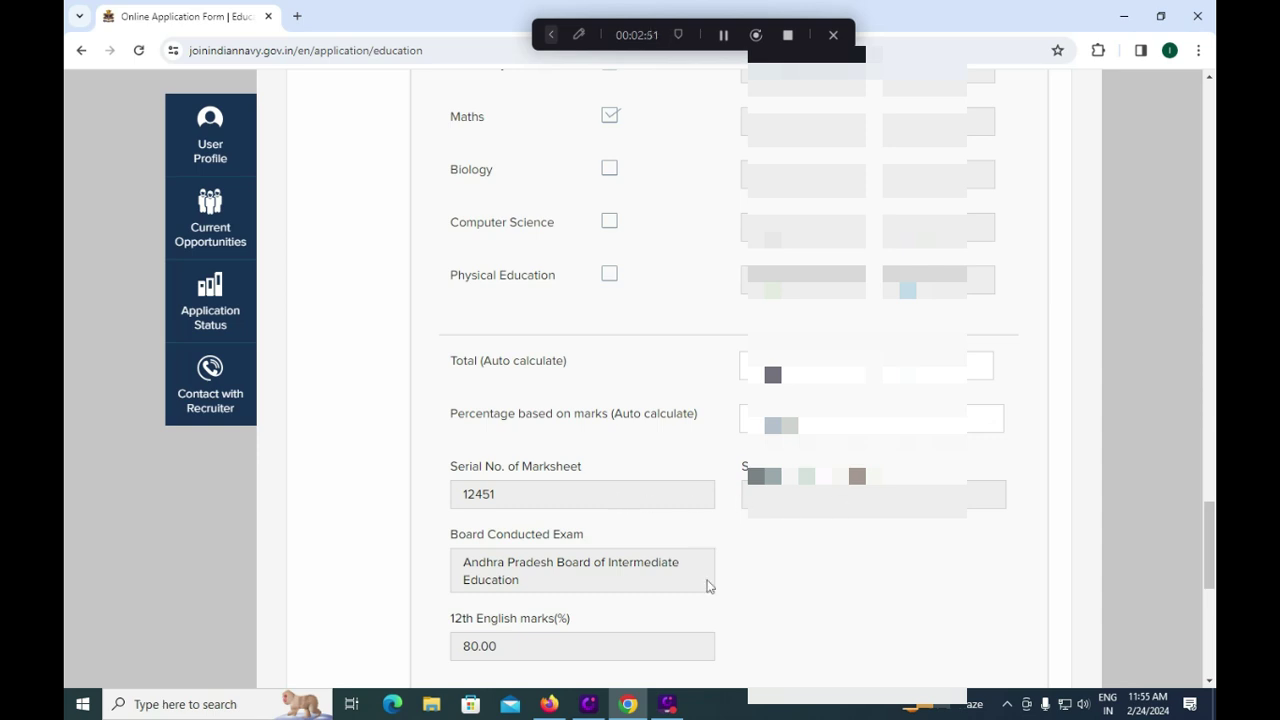
scroll(704, 586, "down", 1)
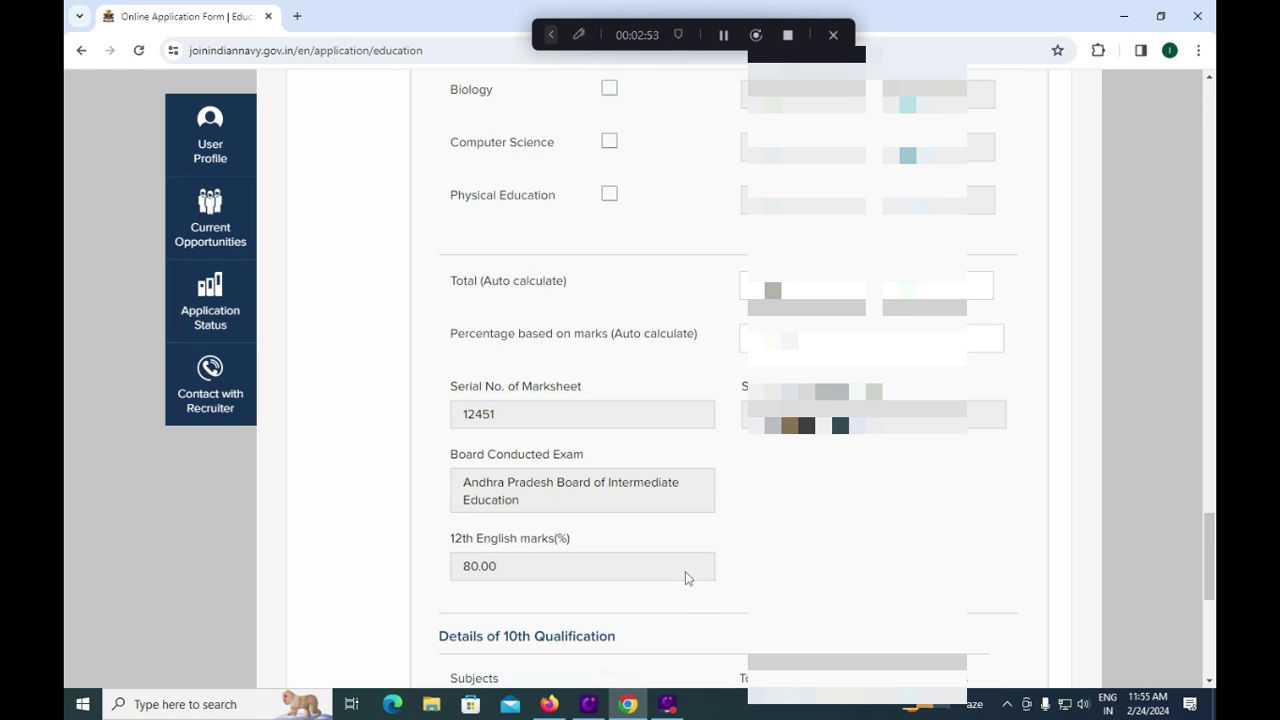
scroll(685, 577, "down", 1)
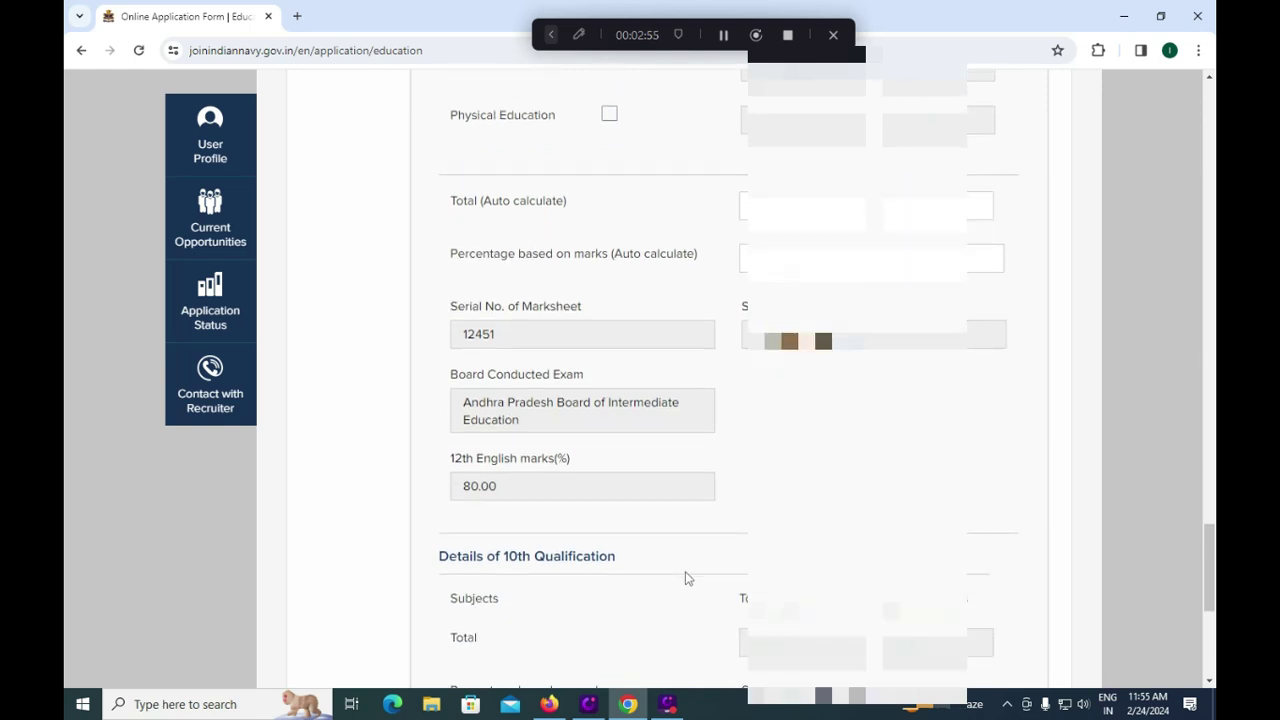
scroll(685, 577, "down", 1)
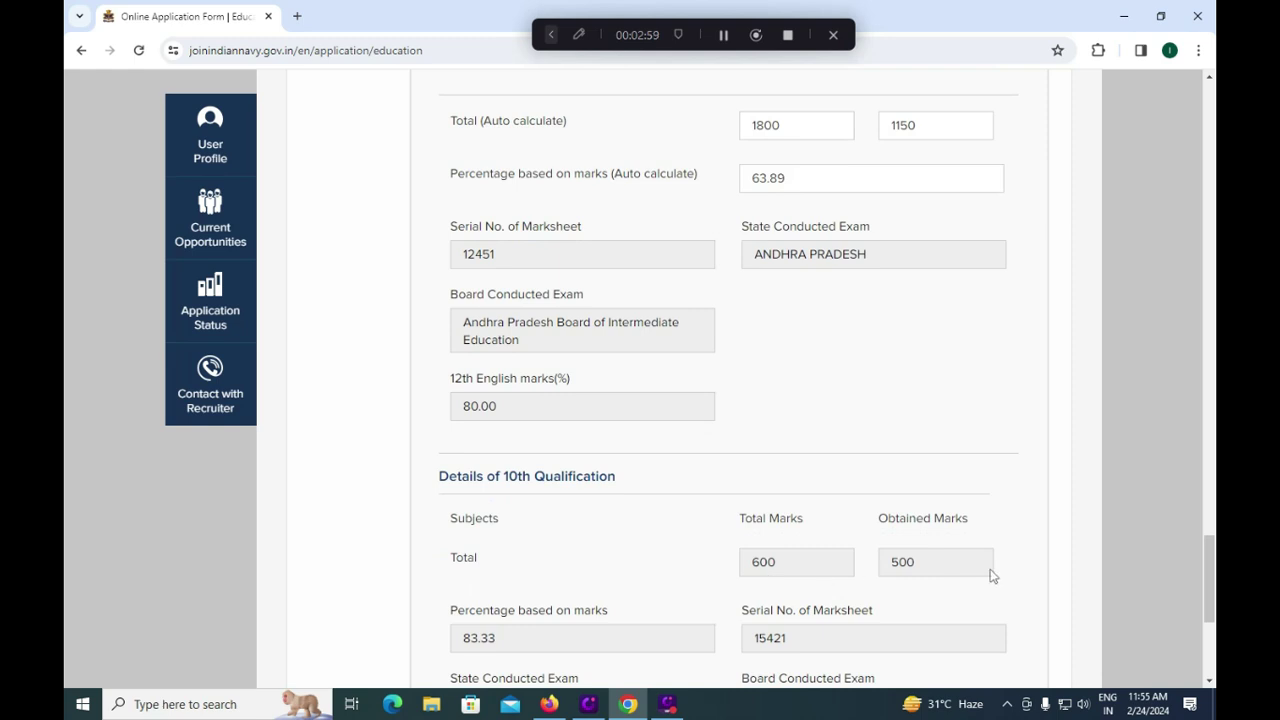
scroll(849, 640, "down", 1)
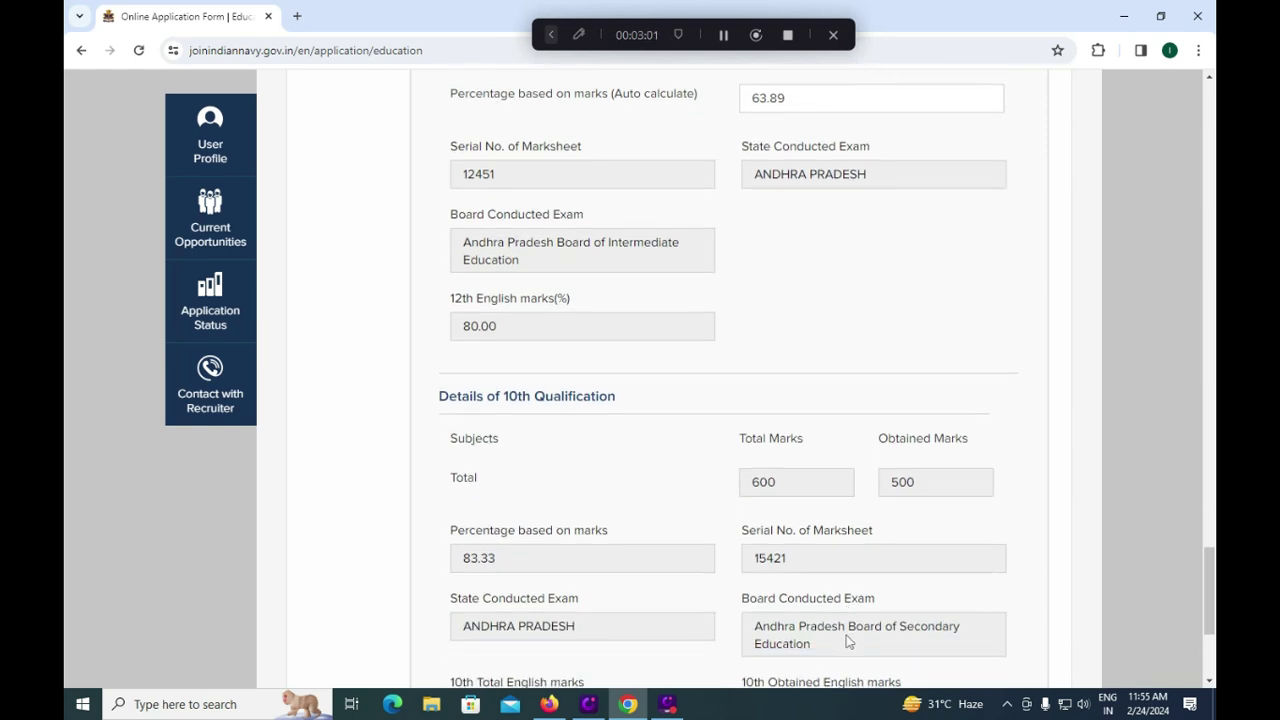
scroll(704, 637, "down", 1)
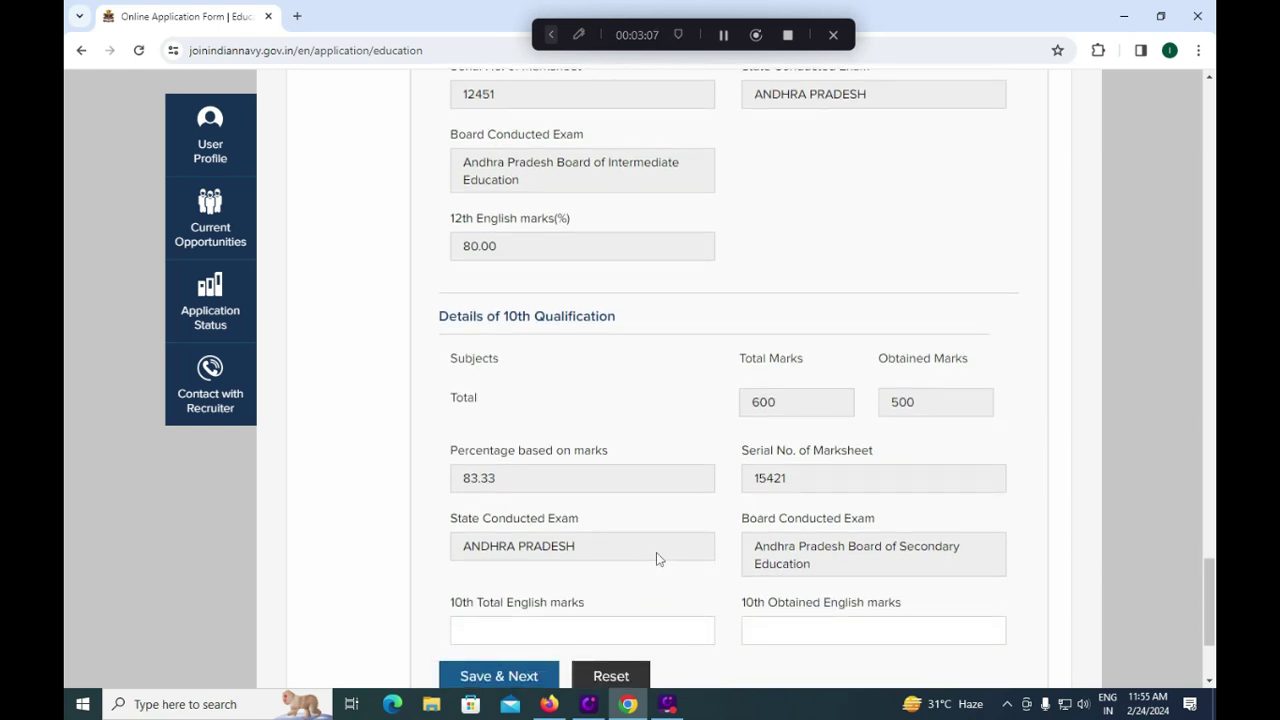
scroll(812, 545, "down", 1)
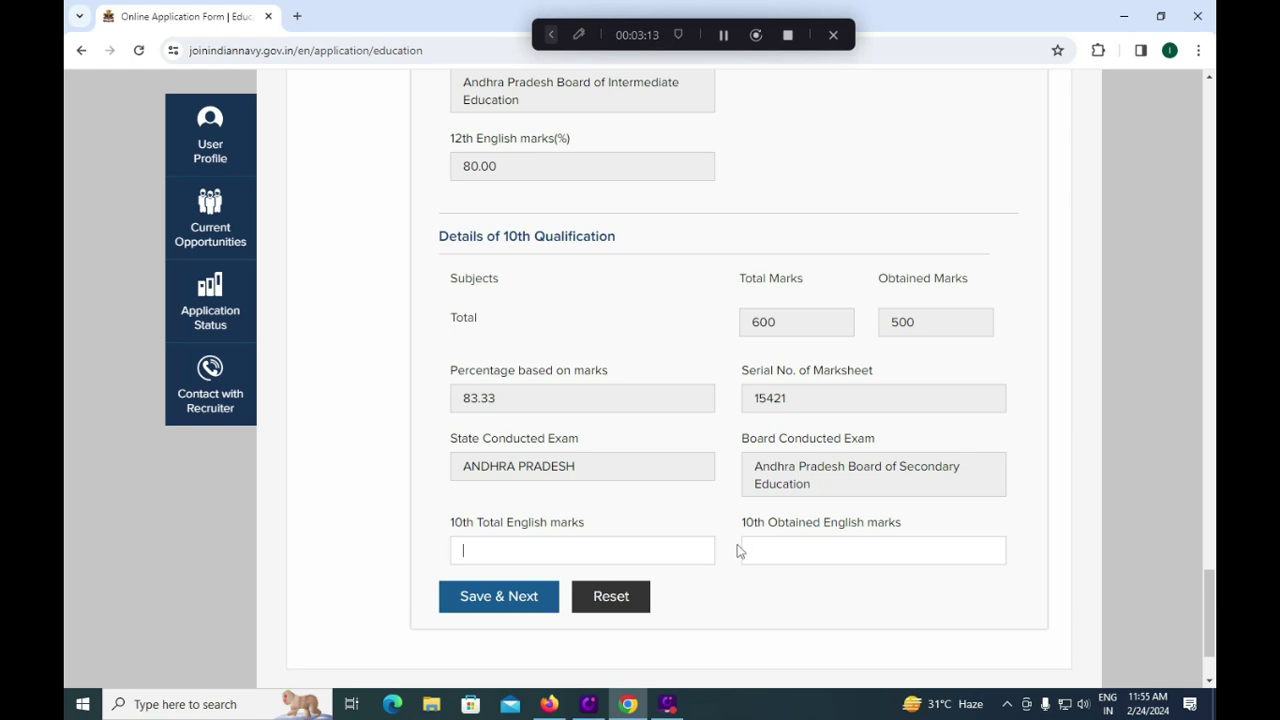
type("100")
left_click(789, 551)
type("85")
left_click_drag(510, 554, 456, 554)
left_click(798, 549)
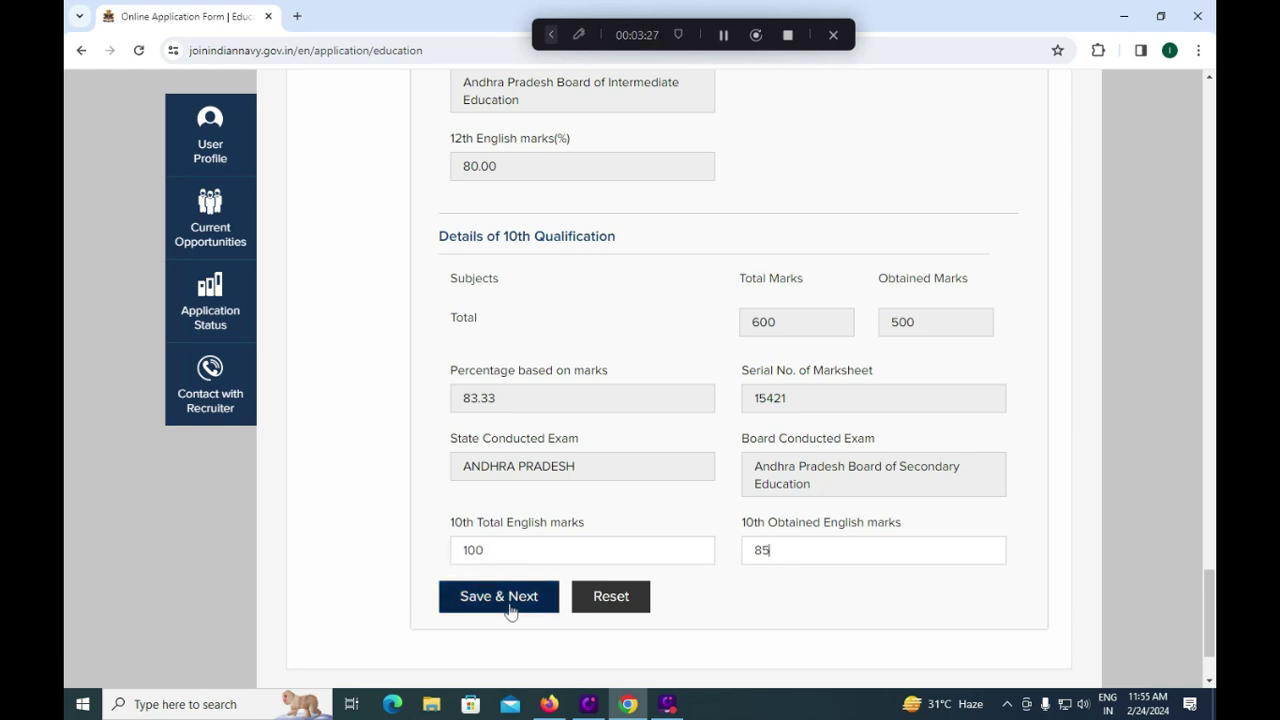
left_click(510, 610)
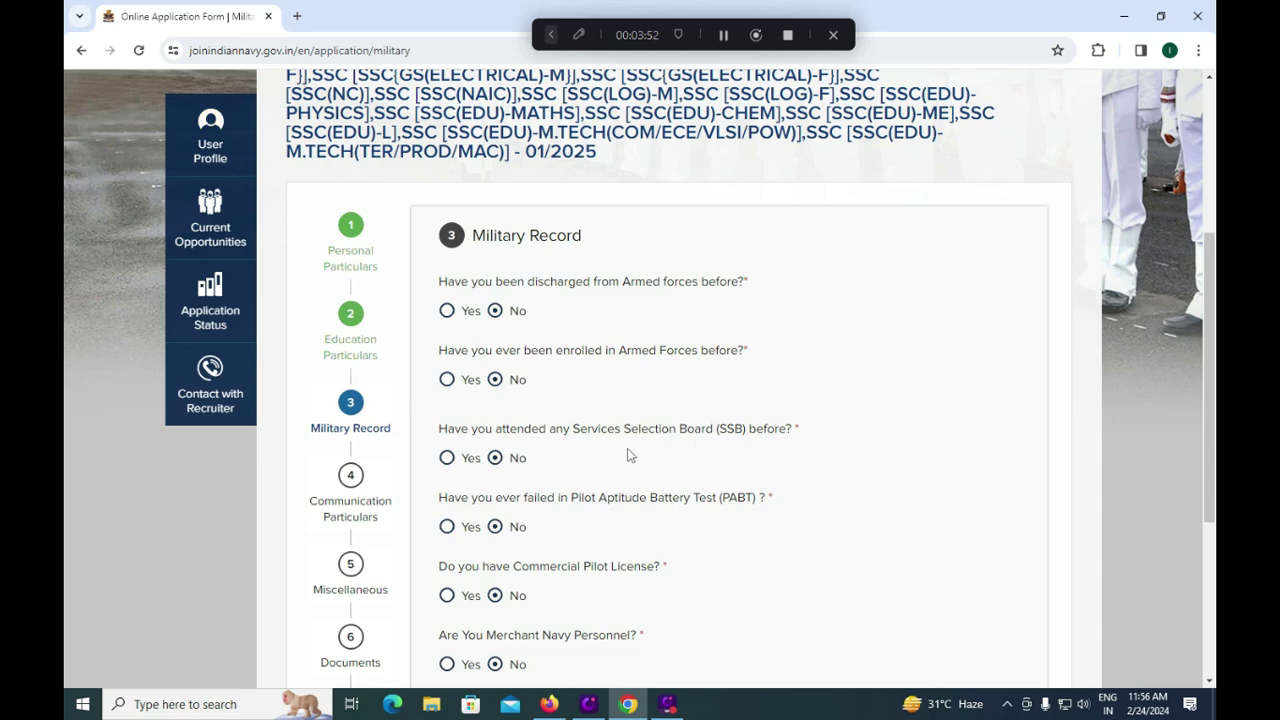
Step: Keep the SSB attendance answer at No and save the Military Record step
scroll(628, 455, "down", 1)
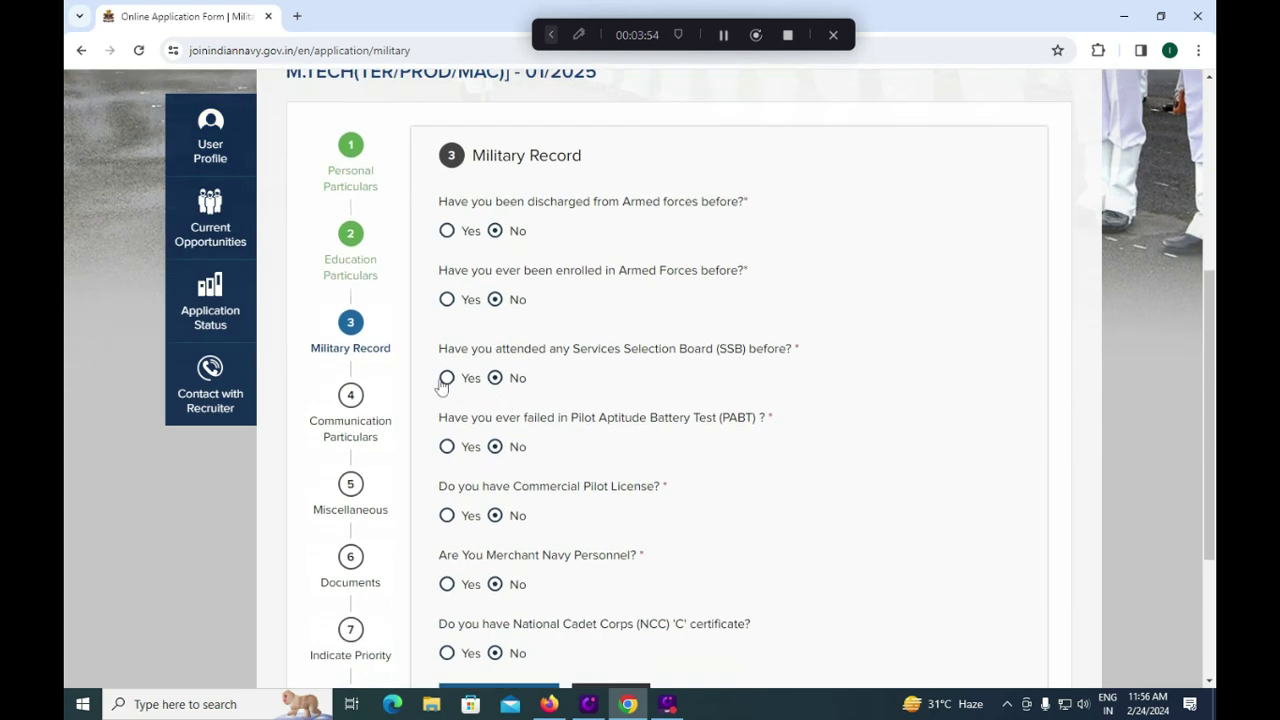
left_click(446, 378)
left_click(520, 449)
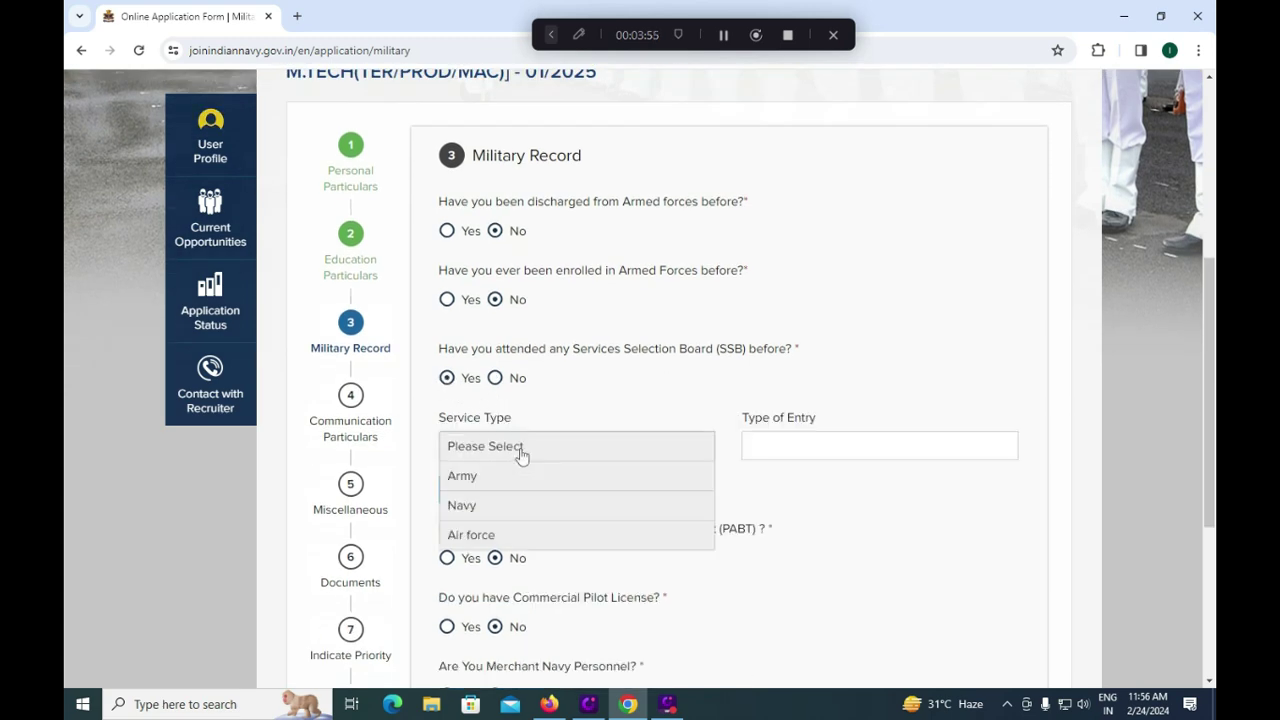
left_click(577, 406)
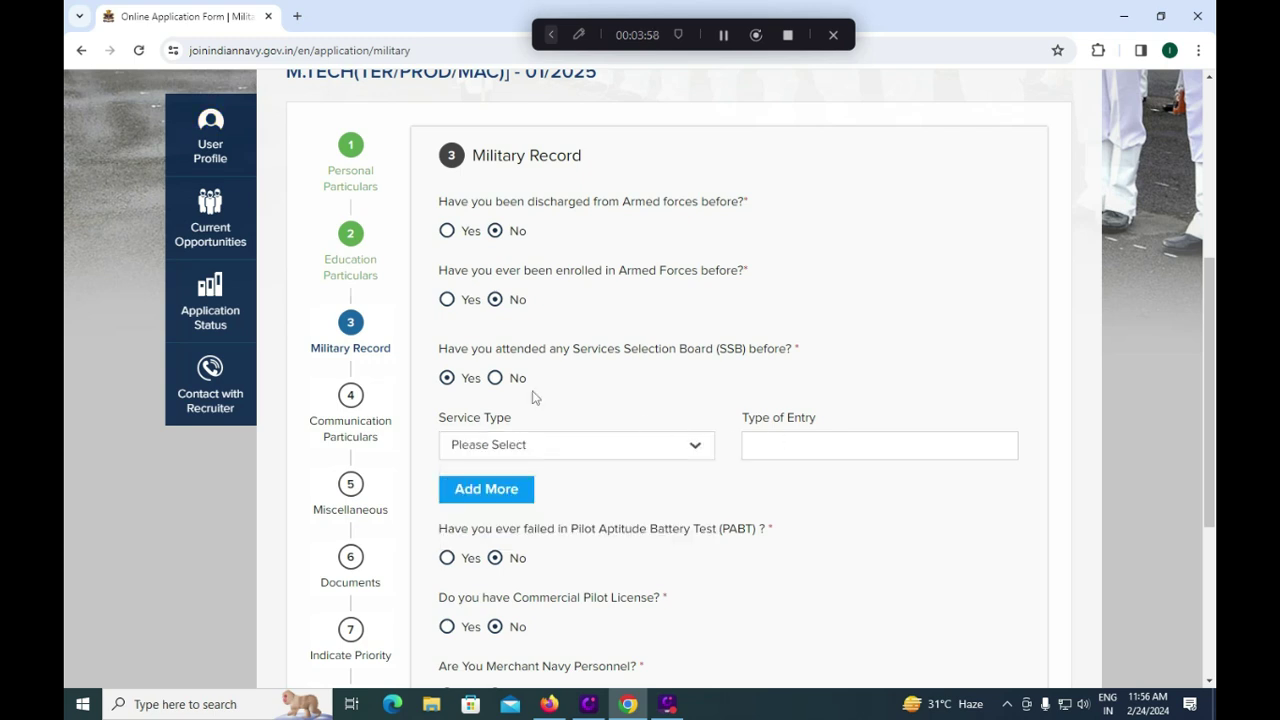
left_click(496, 378)
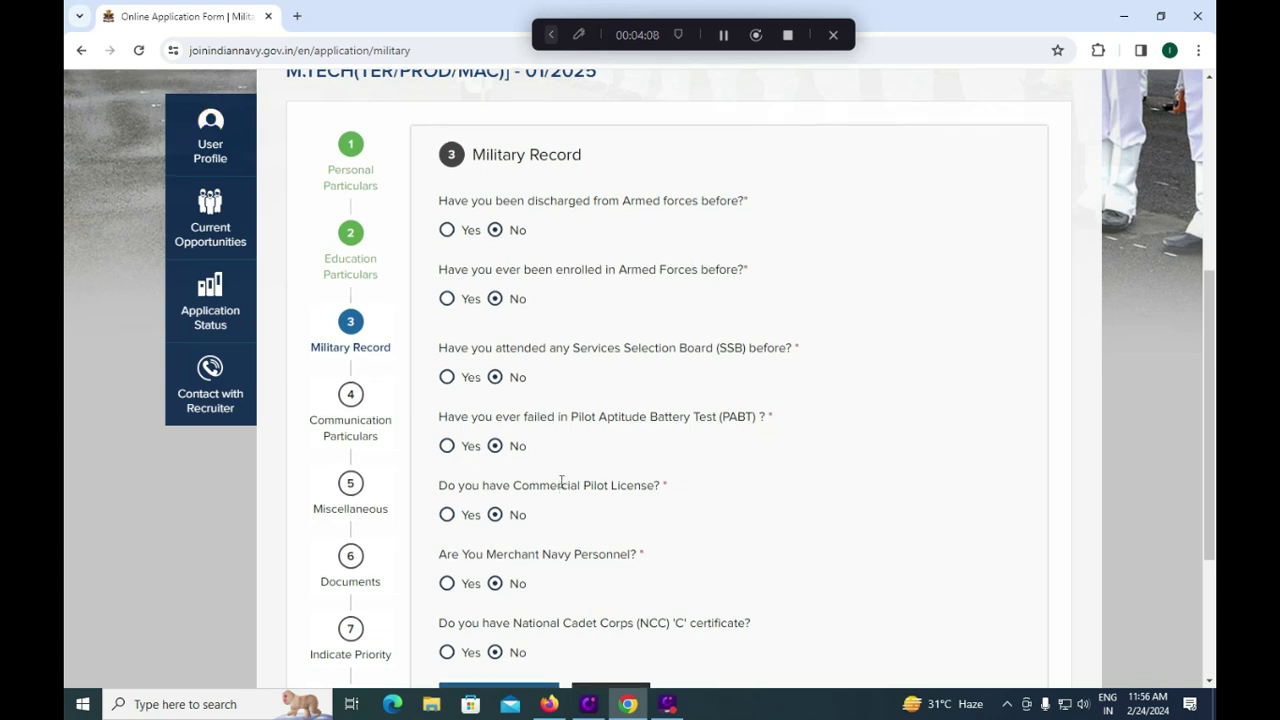
scroll(562, 485, "down", 1)
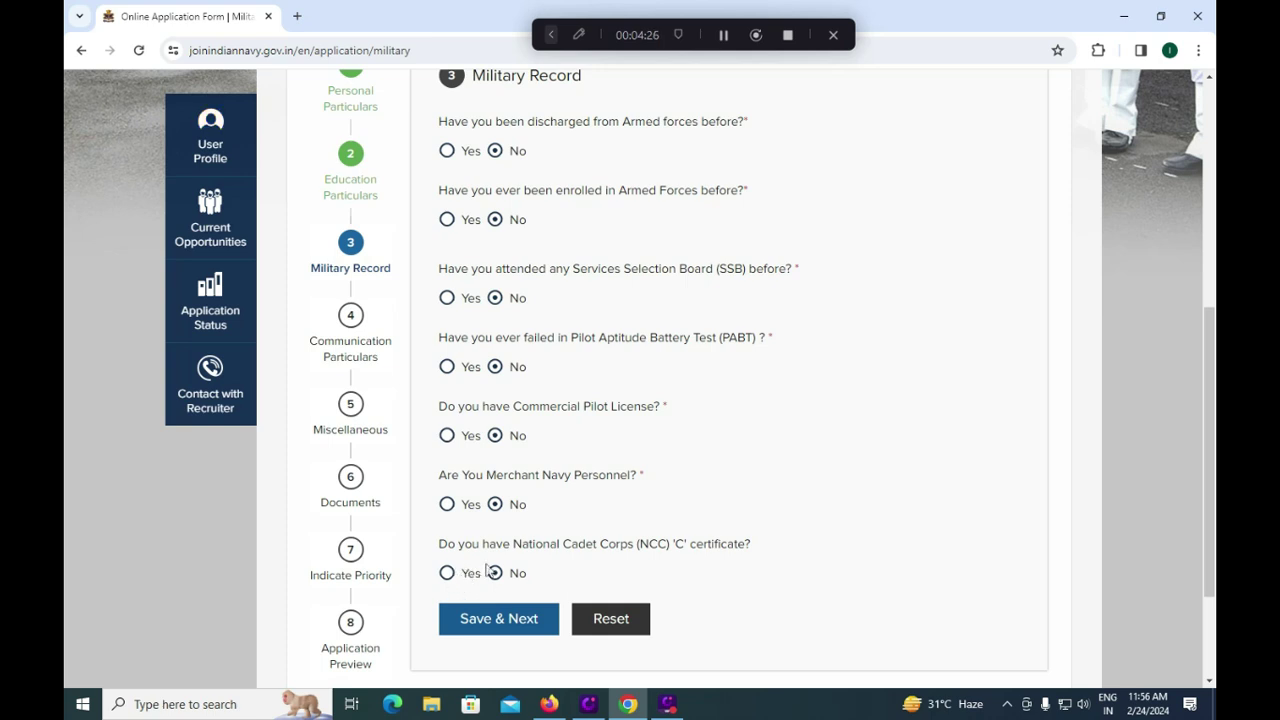
left_click(499, 619)
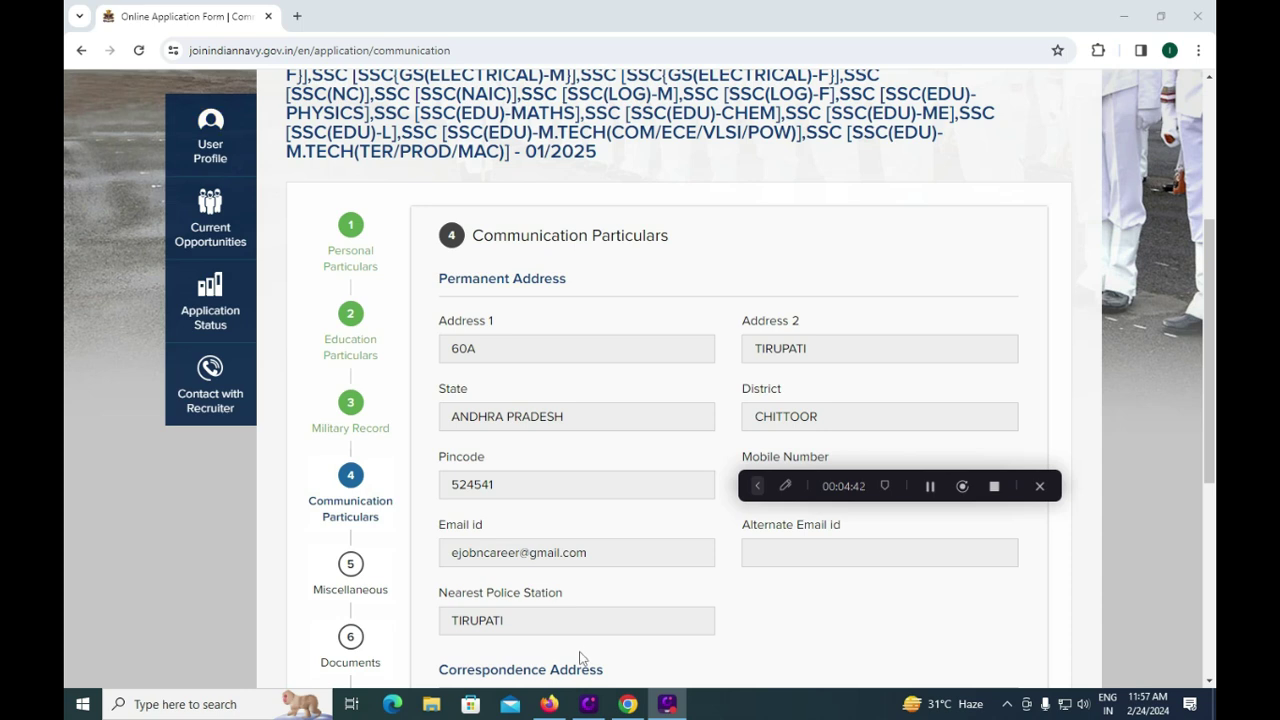
Step: Save the pre-filled Communication Particulars, including the permanent address, without changes
scroll(580, 657, "down", 5)
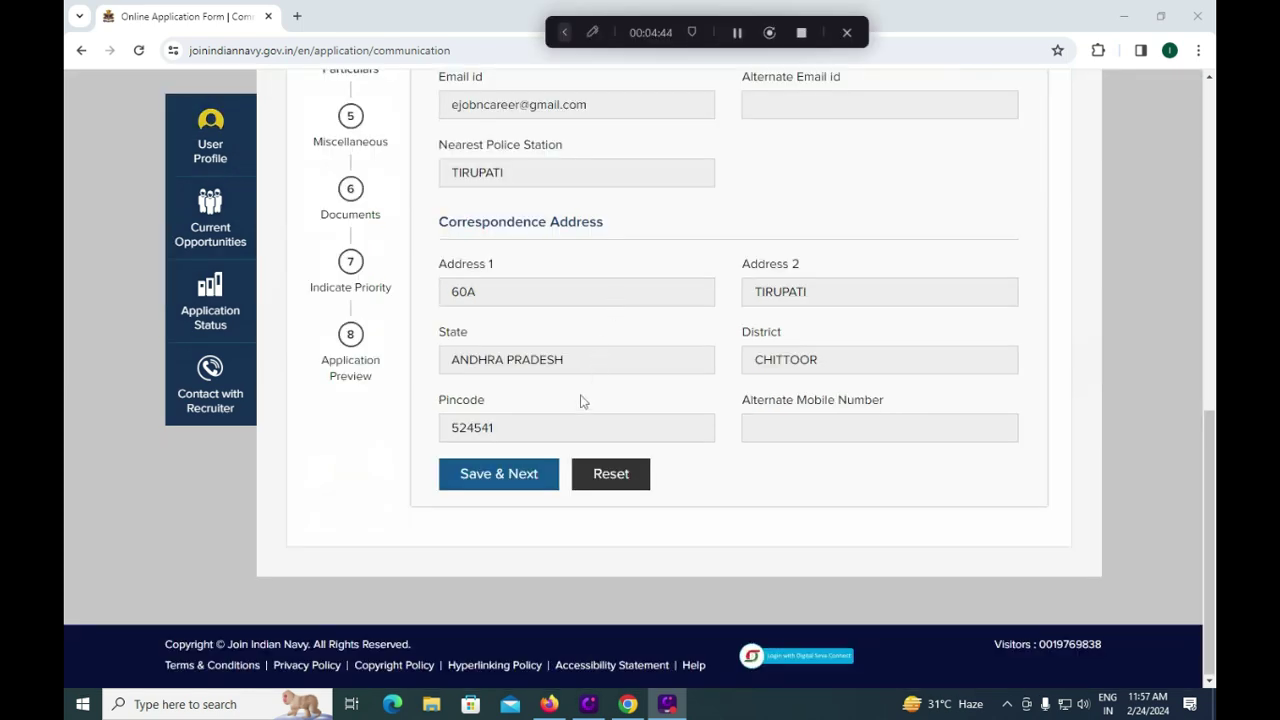
left_click(520, 480)
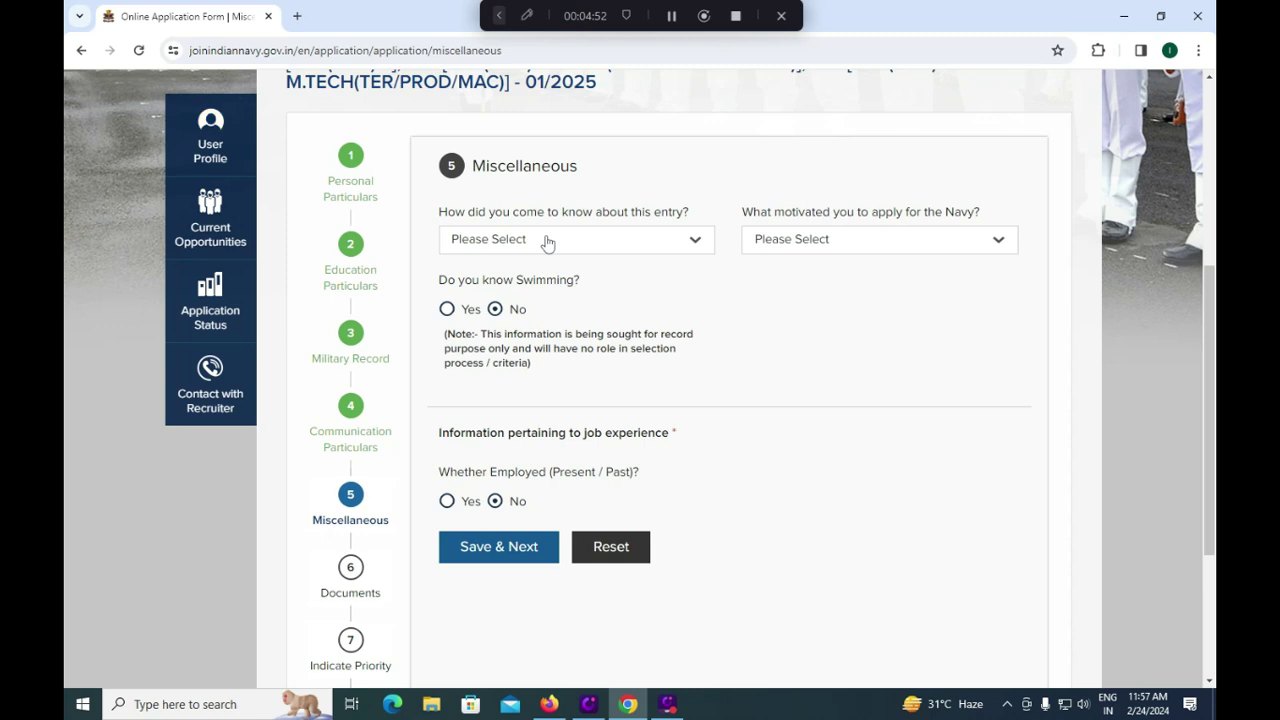
Step: Set the entry source to Employment News and the motivation to 'Looking at Navy Ads on Television'
left_click(546, 246)
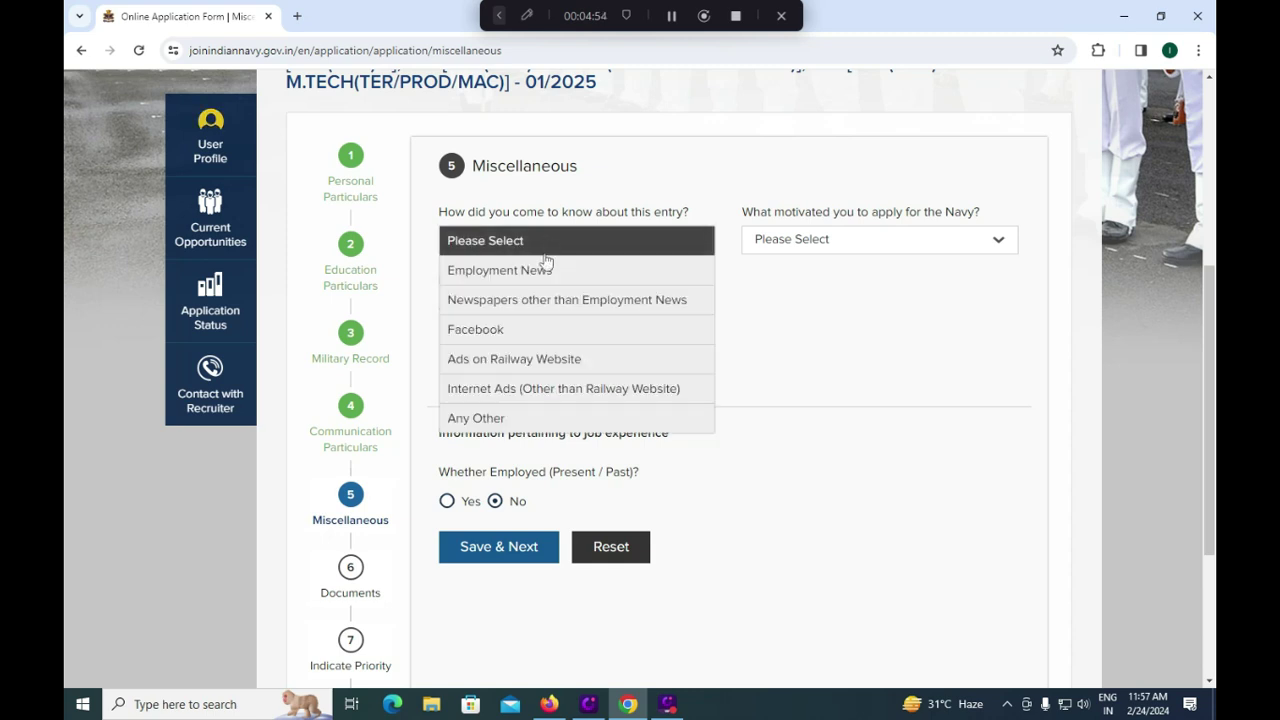
left_click(538, 270)
left_click(756, 248)
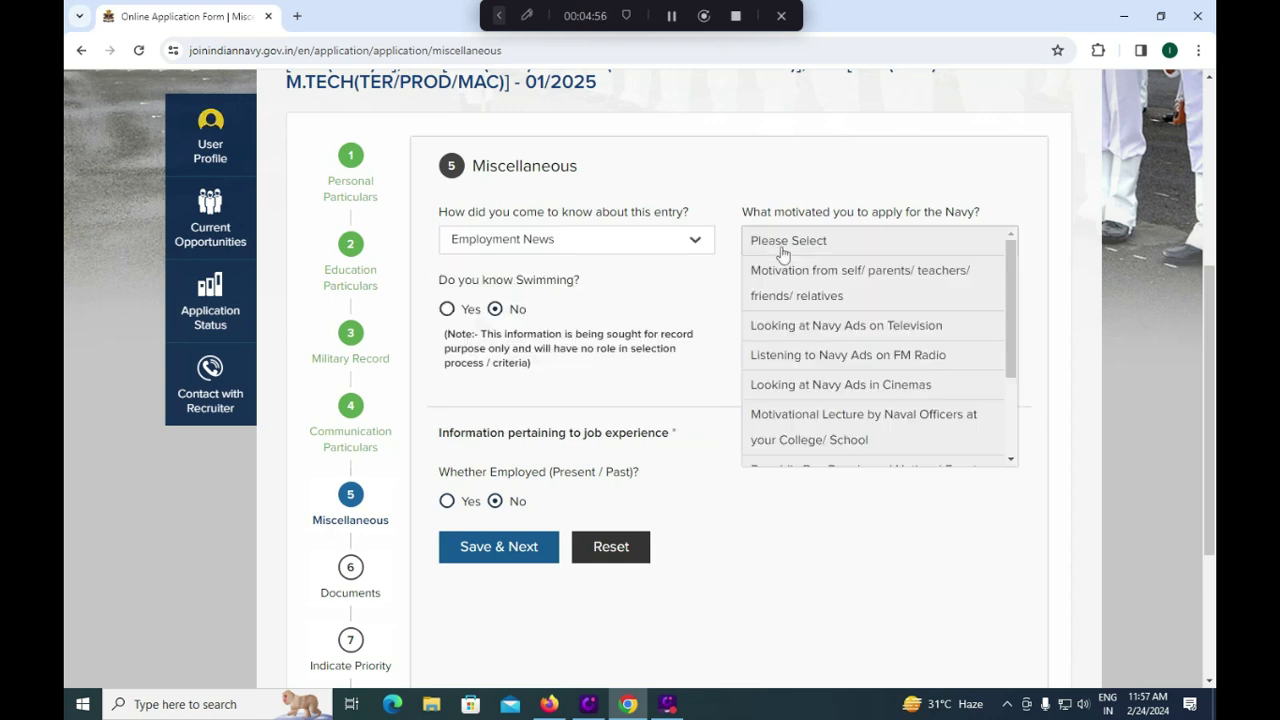
left_click(688, 305)
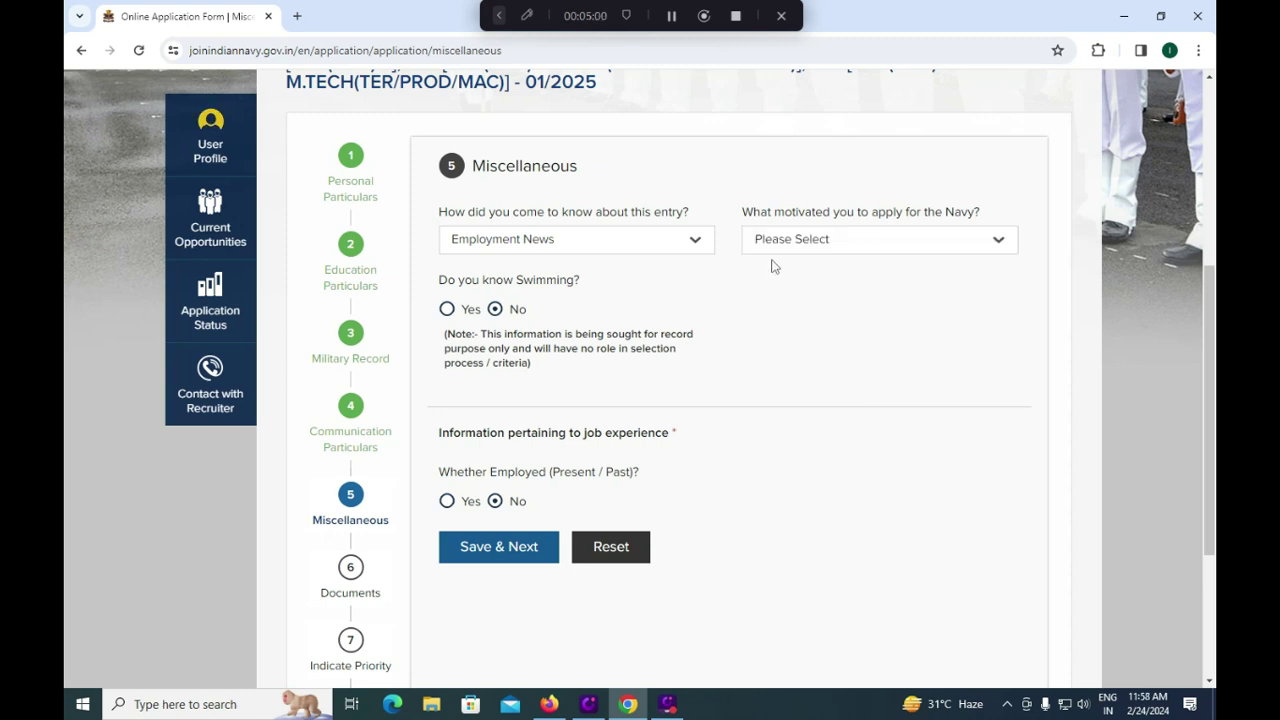
left_click(800, 248)
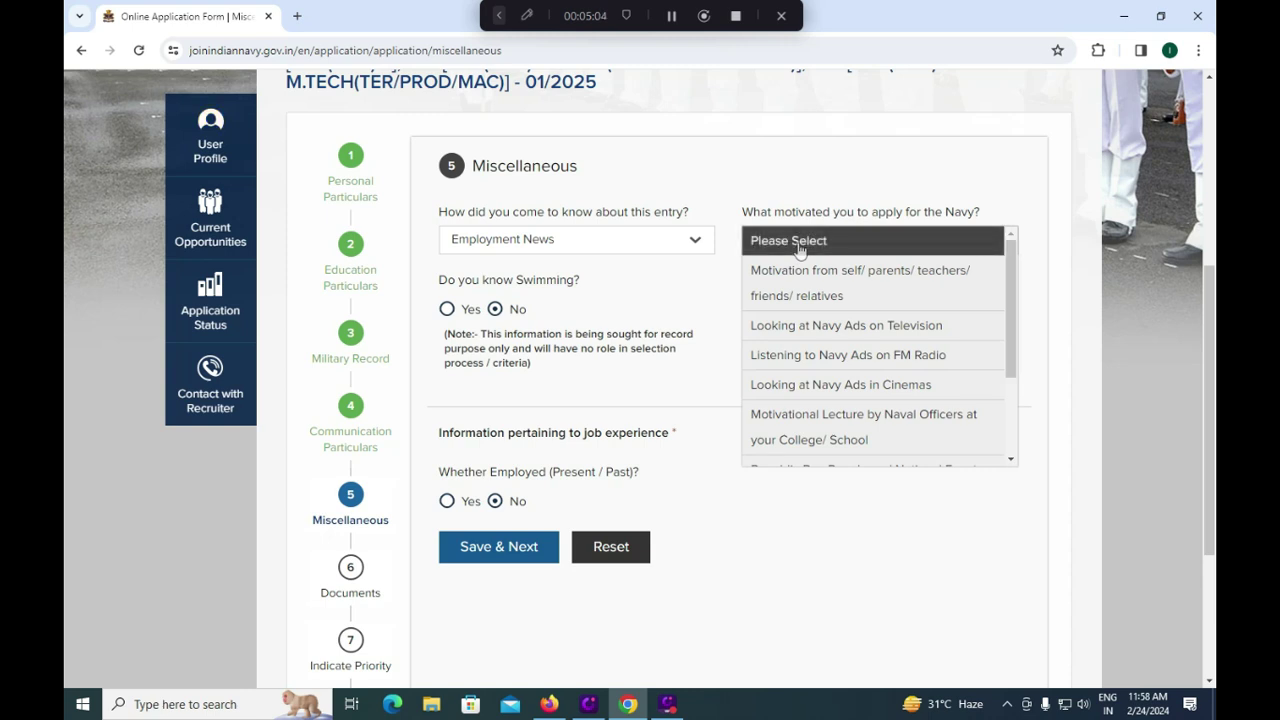
mouse_move(1011, 262)
left_mouse_down()
mouse_move(1010, 393)
mouse_move(1009, 278)
left_mouse_up()
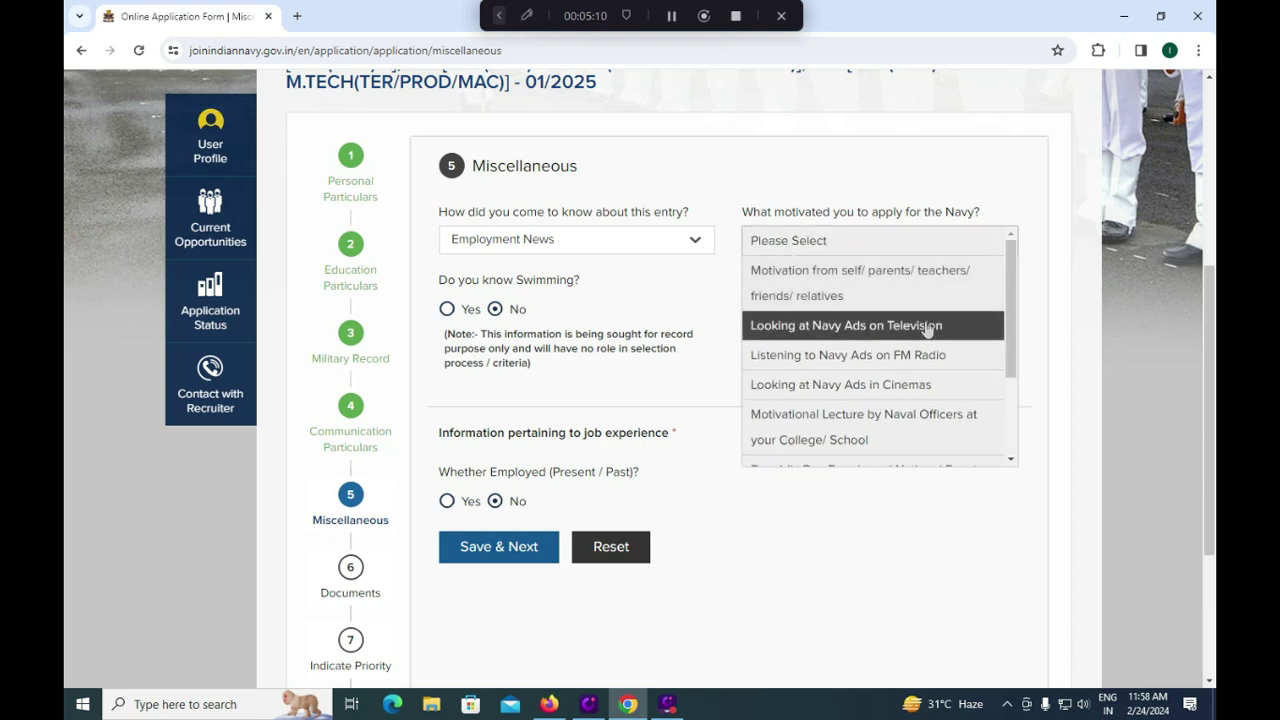
left_click(888, 325)
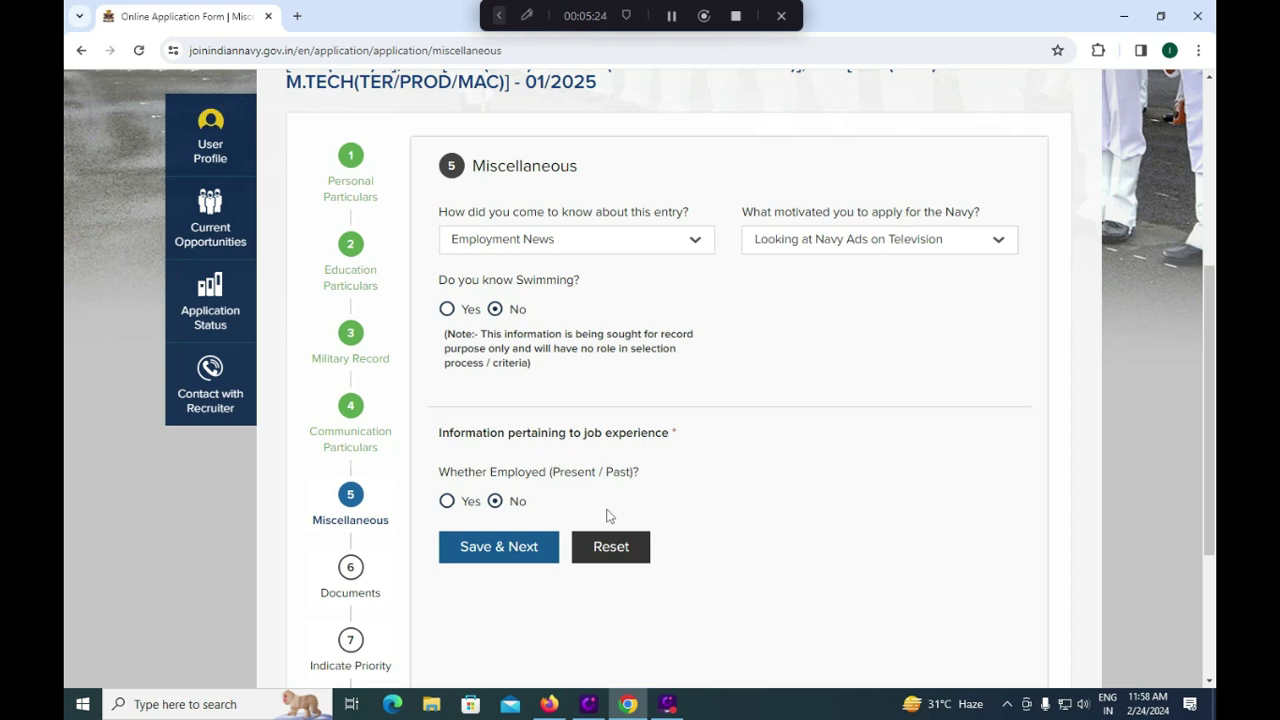
Step: Answer Whether Employed as No and save the Miscellaneous step
left_click(447, 503)
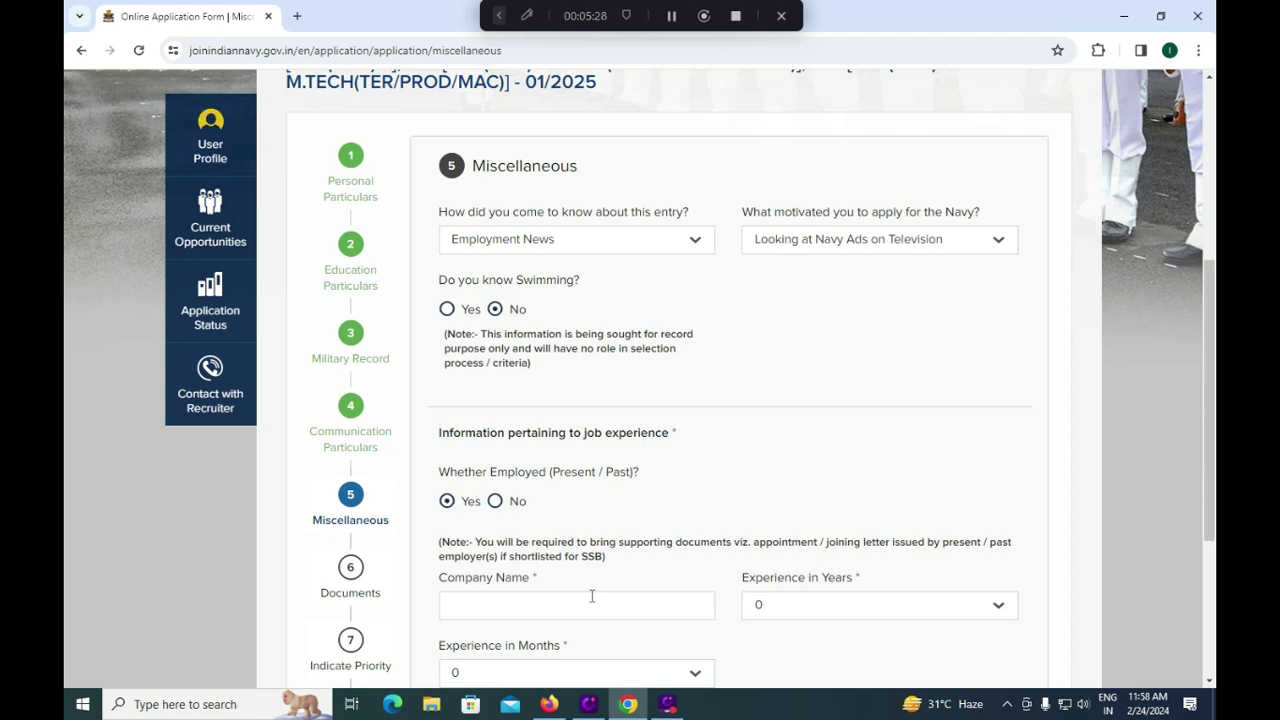
scroll(864, 622, "down", 1)
left_click(495, 421)
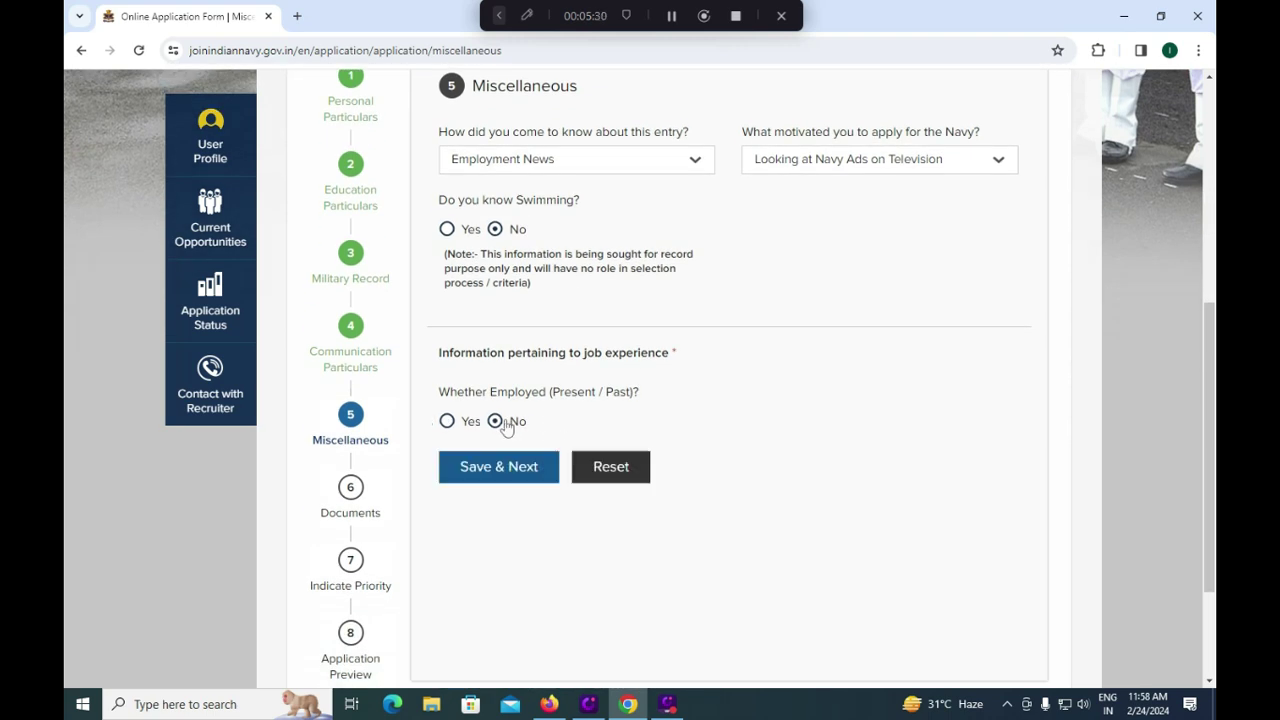
left_click(506, 484)
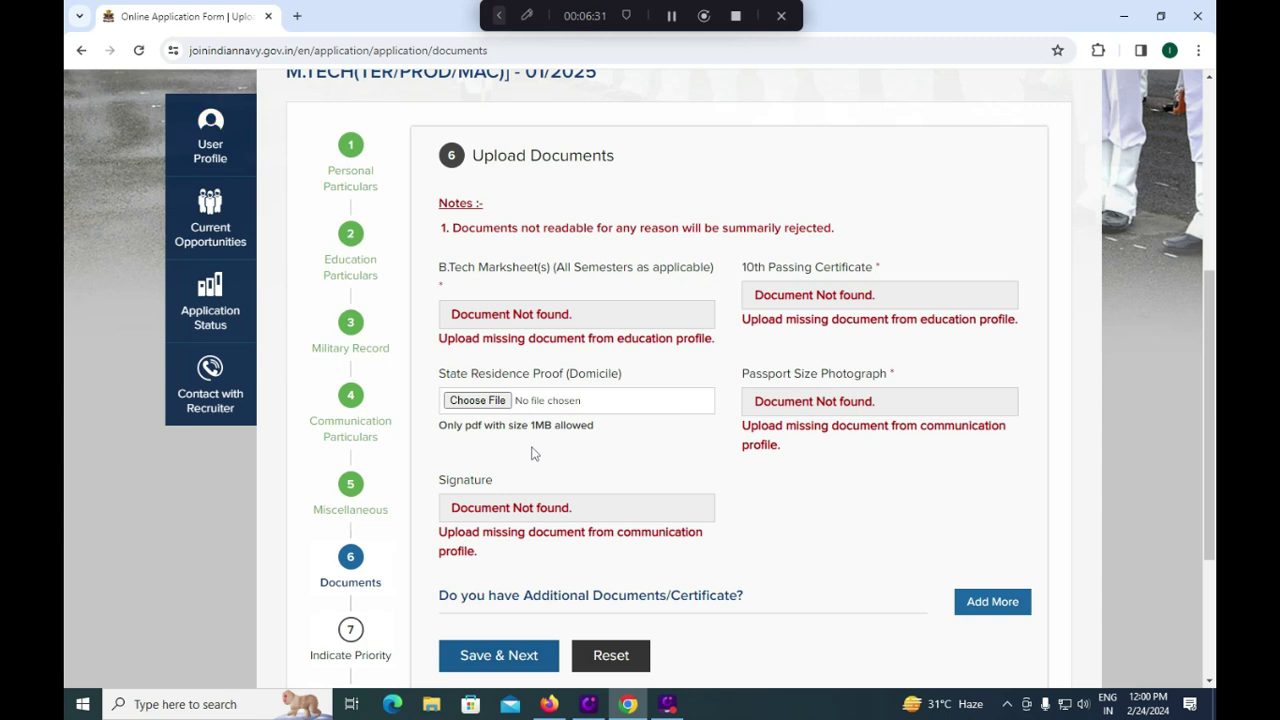
Step: Save the Upload Documents step as is, with no documents uploaded
scroll(532, 454, "down", 1)
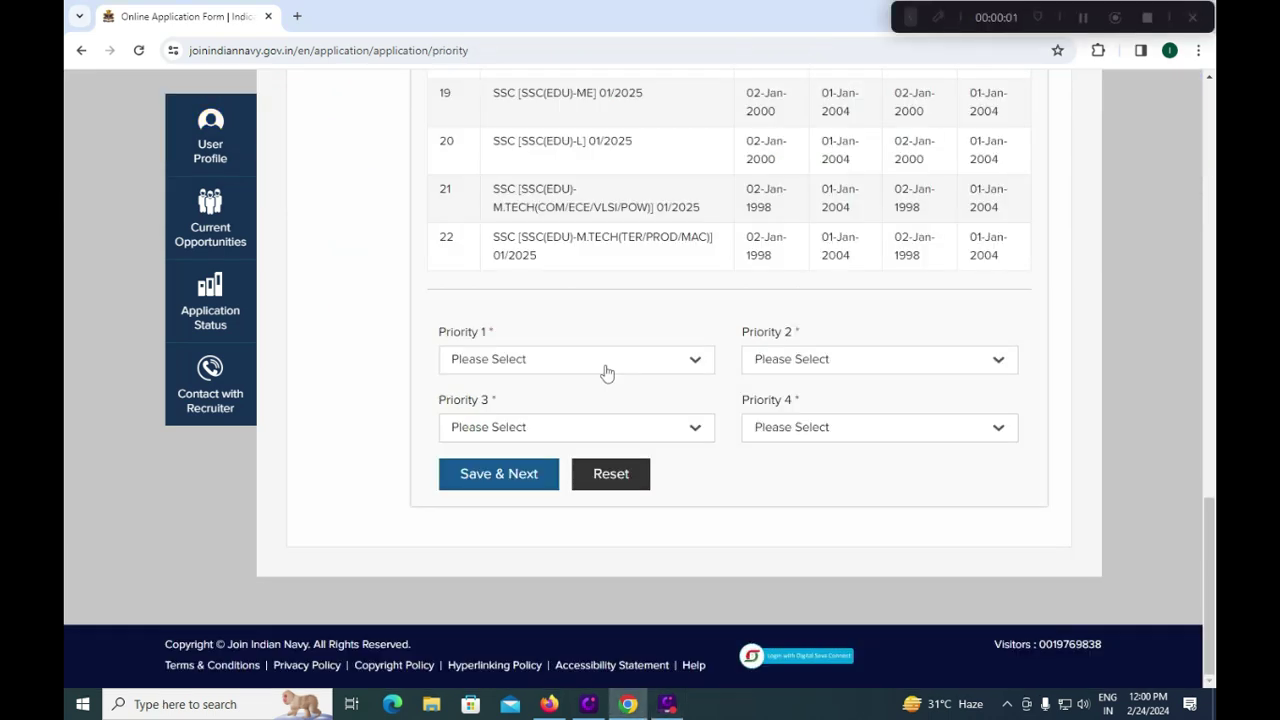
left_click(605, 371)
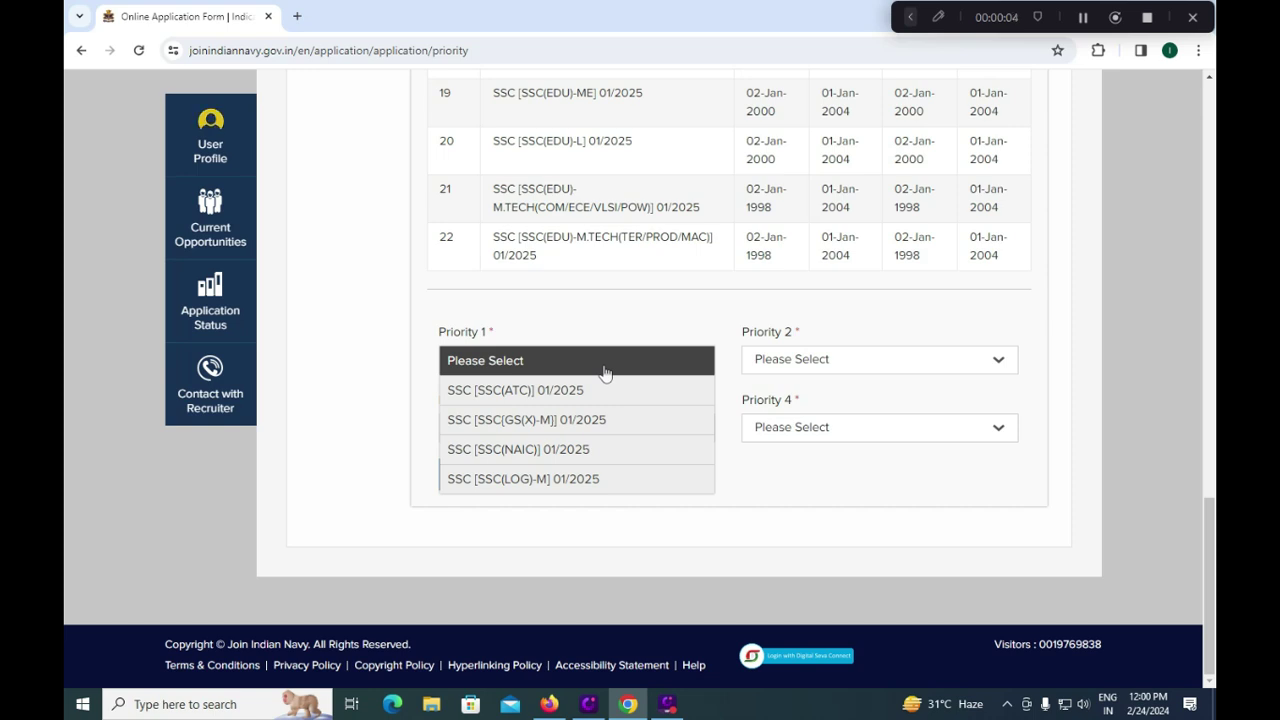
Step: Set Priority 1 to SSC [SSC(GS(X)-M)] 01/2025, Priorities 2 and 3 to NONE, and save
left_click(594, 420)
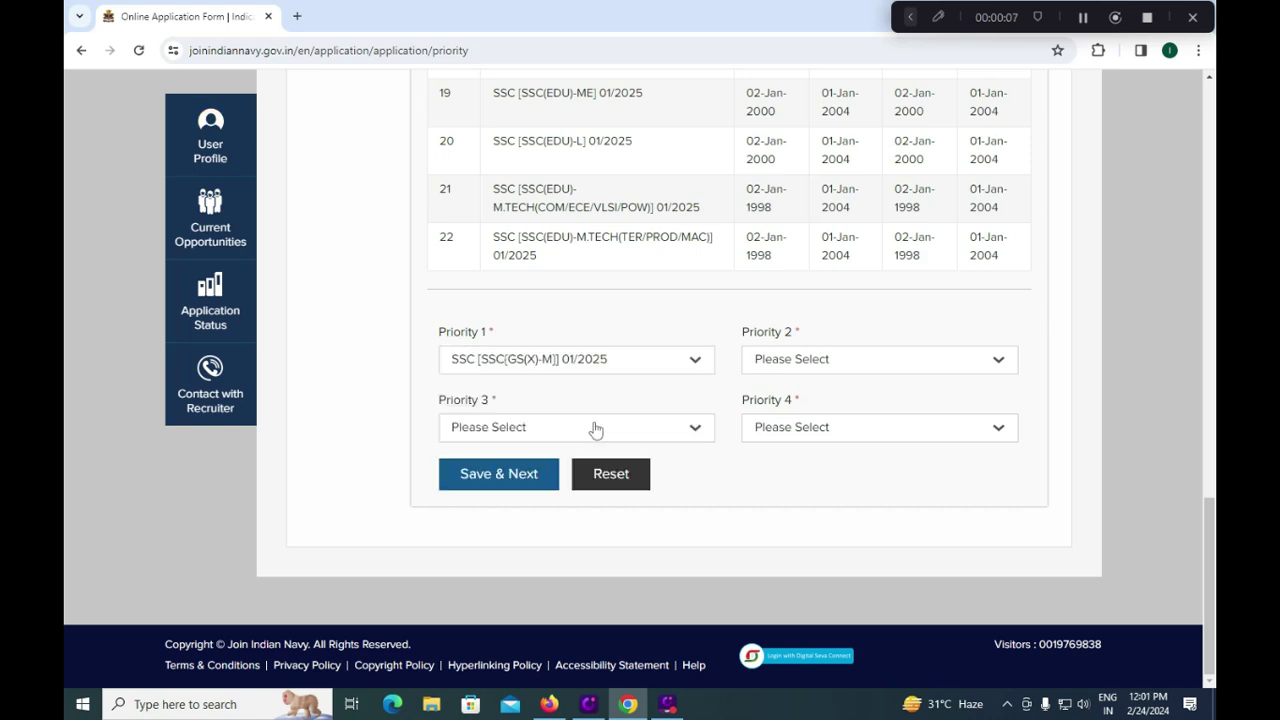
left_click(768, 362)
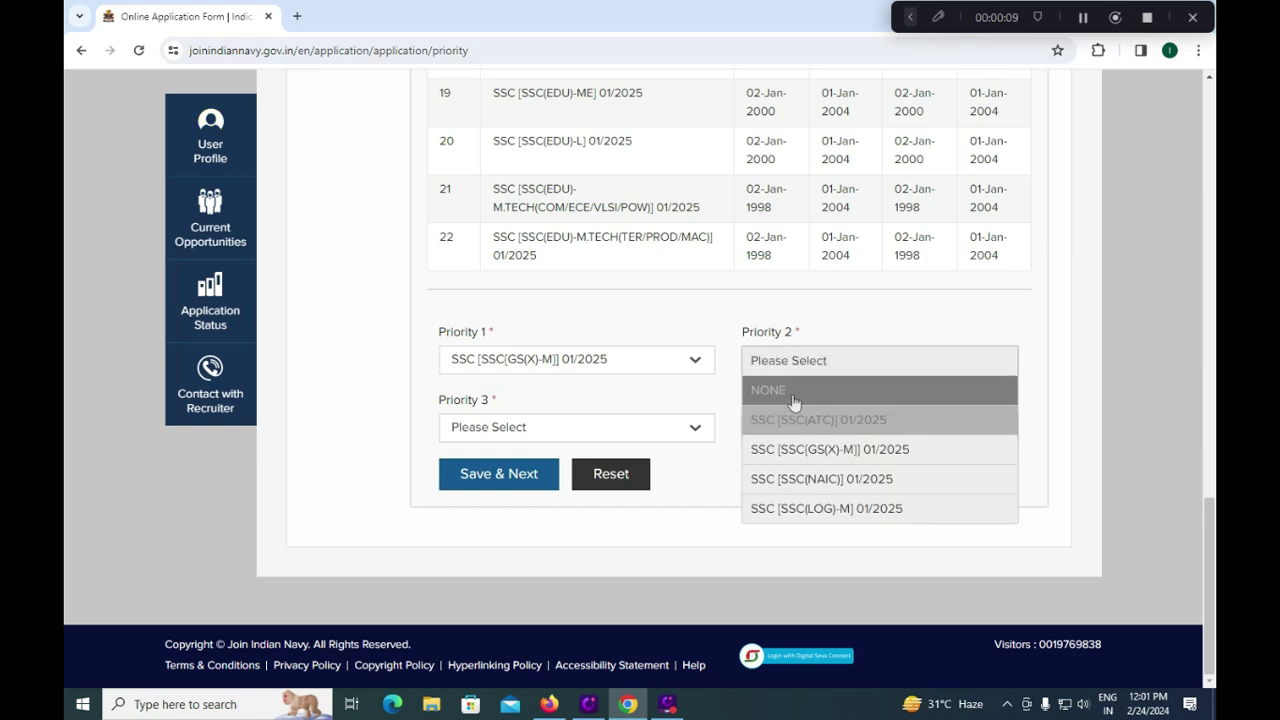
left_click(793, 401)
left_click(575, 430)
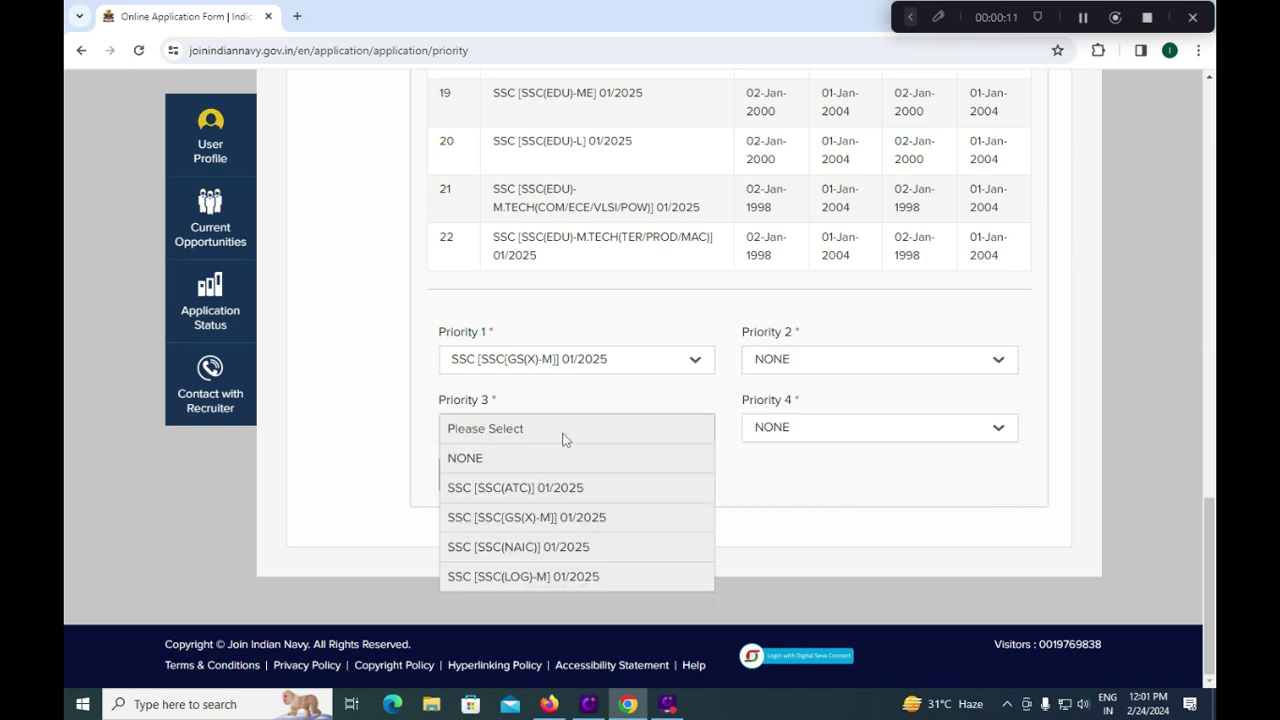
left_click(806, 362)
left_click(800, 449)
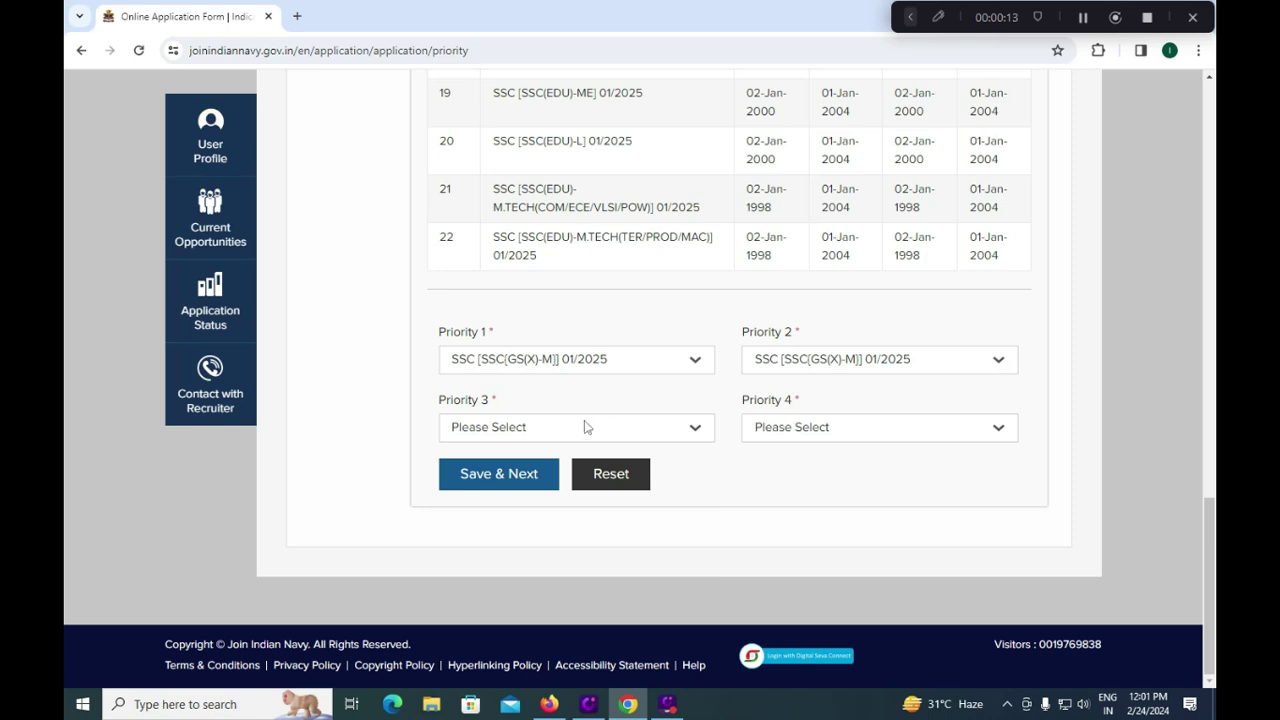
left_click(585, 427)
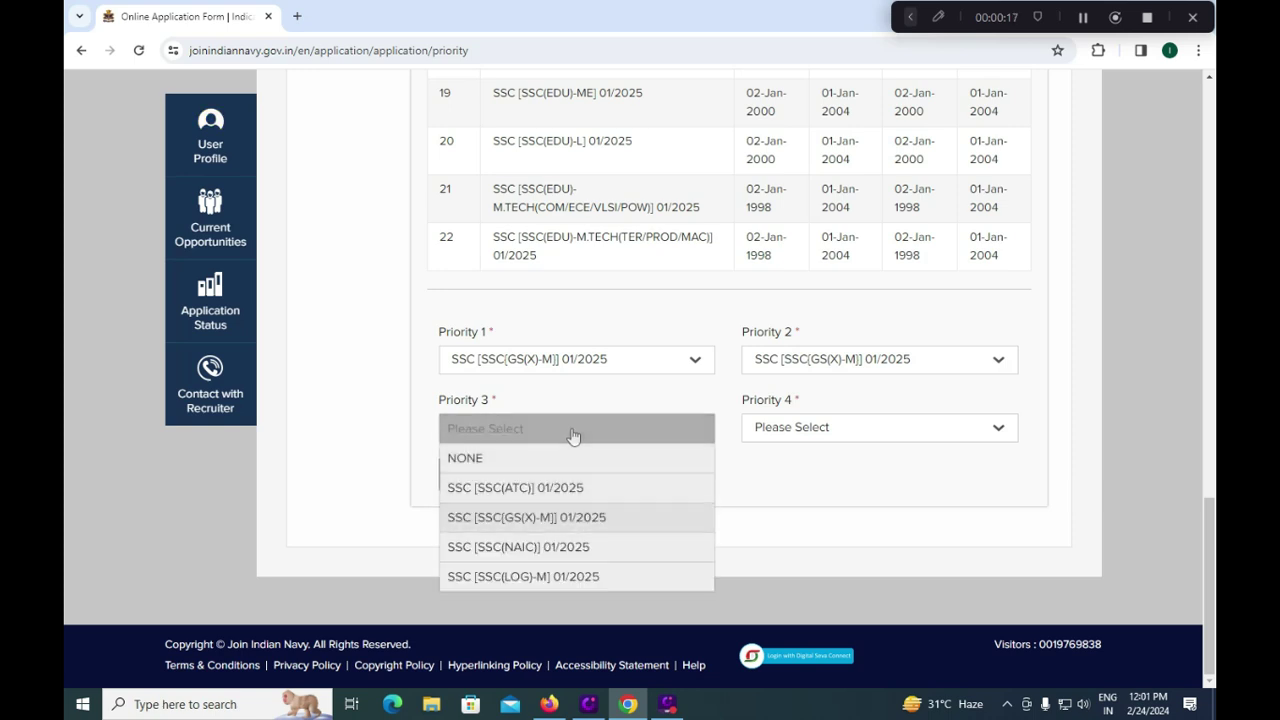
left_click(562, 460)
left_click(868, 356)
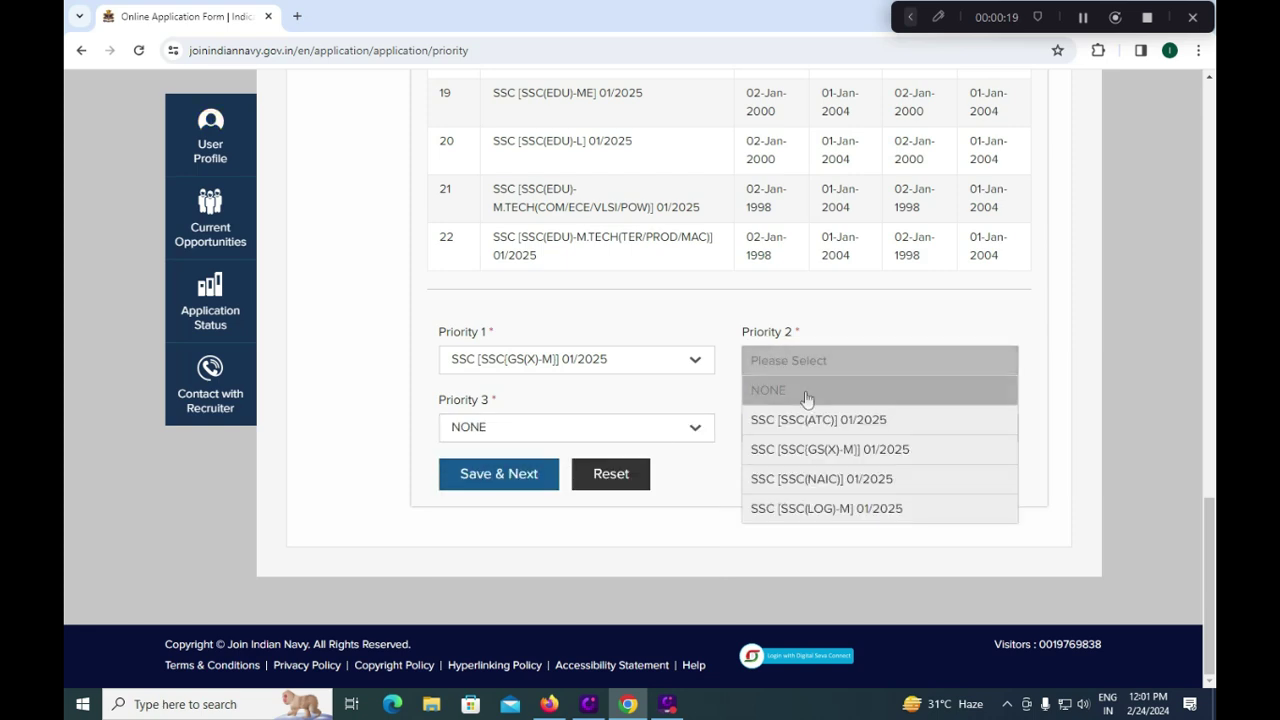
left_click(807, 392)
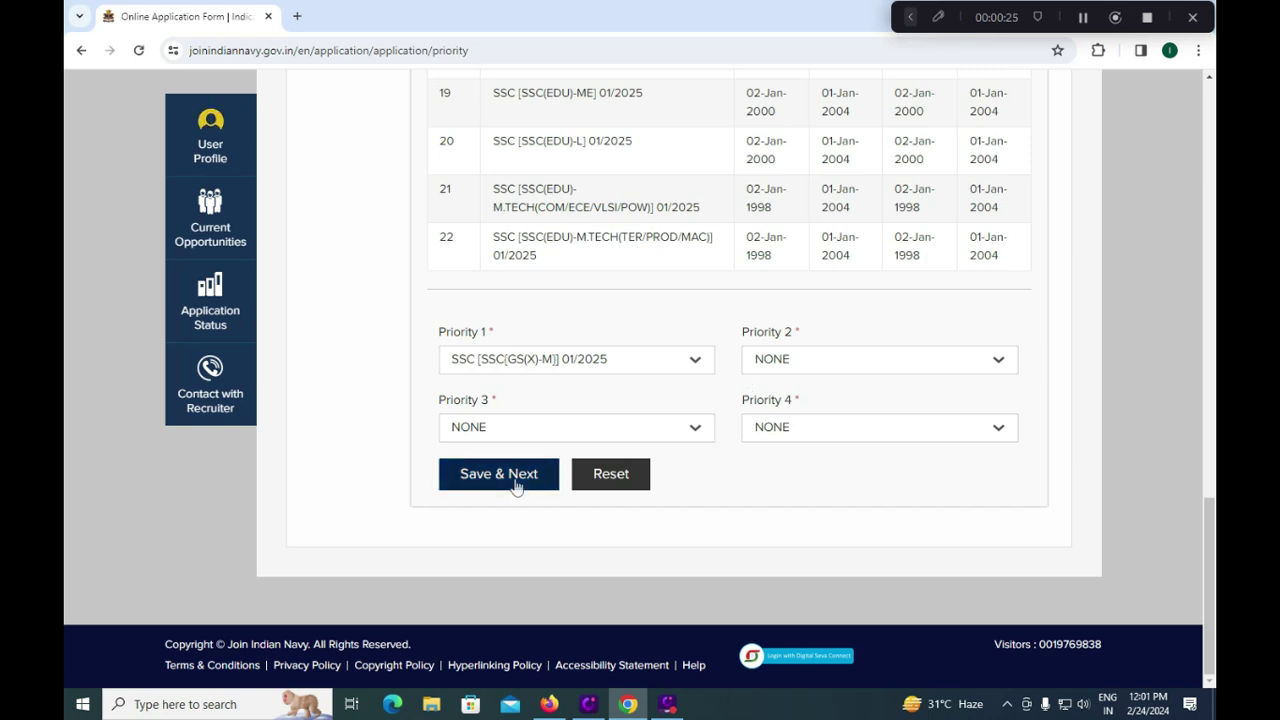
left_click(516, 484)
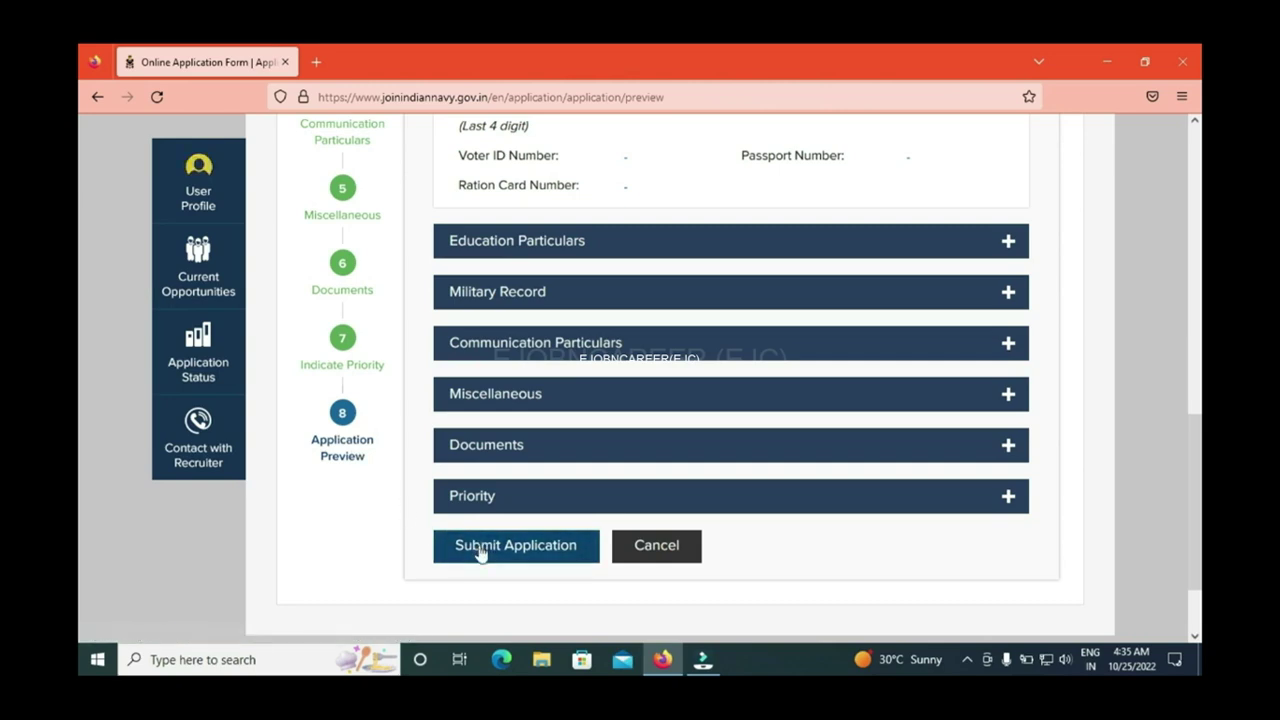
Step: Submit the previewed application, declining once, then confirming Yes on the second attempt
left_click(477, 556)
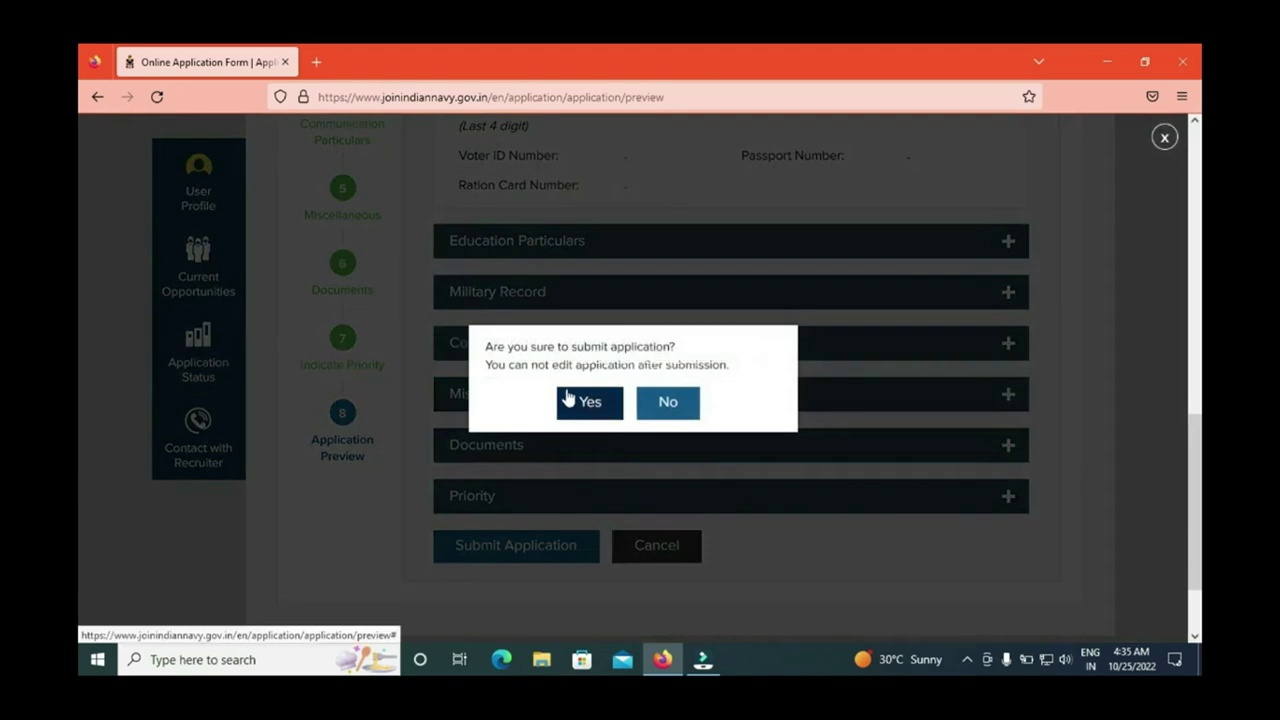
left_click(677, 403)
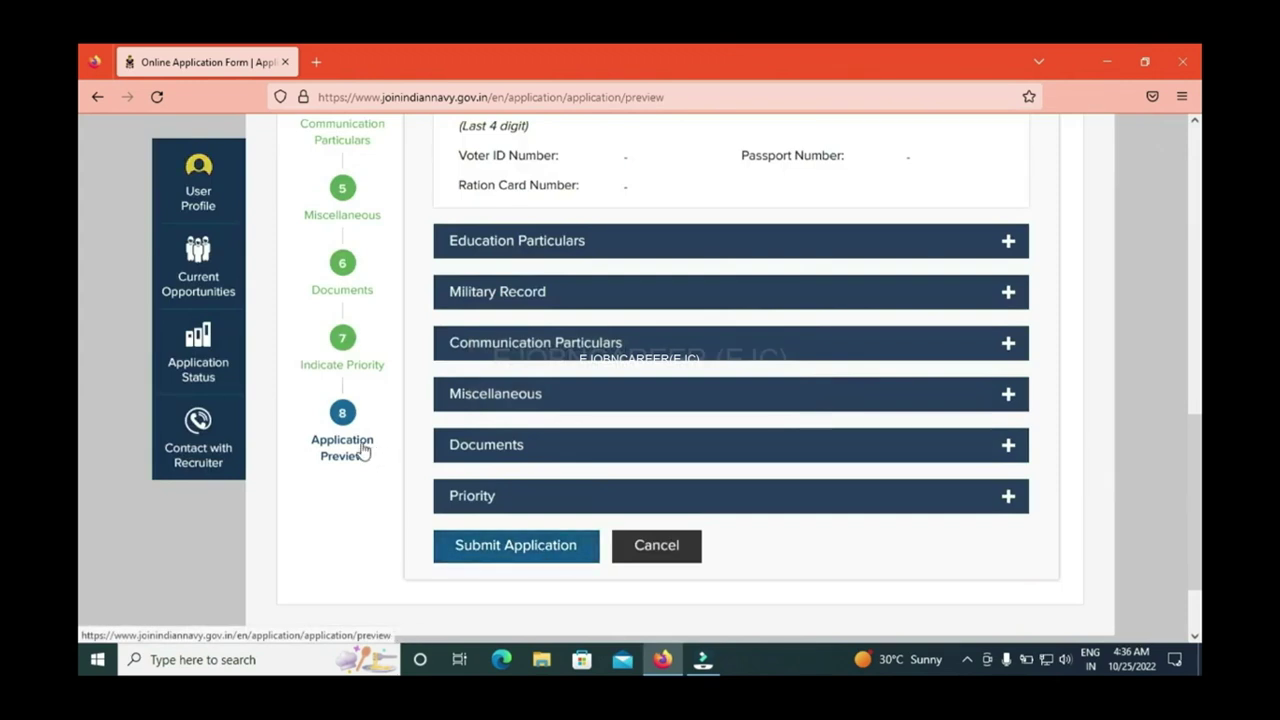
left_click(363, 451)
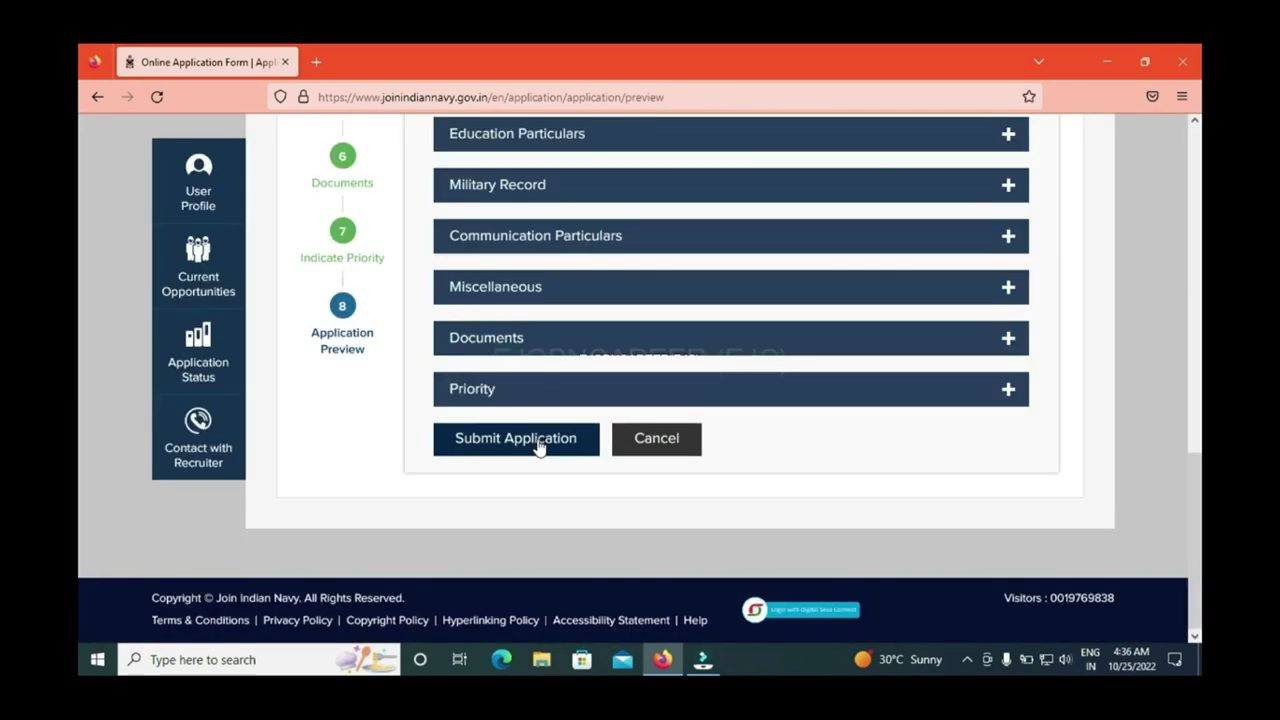
left_click(537, 440)
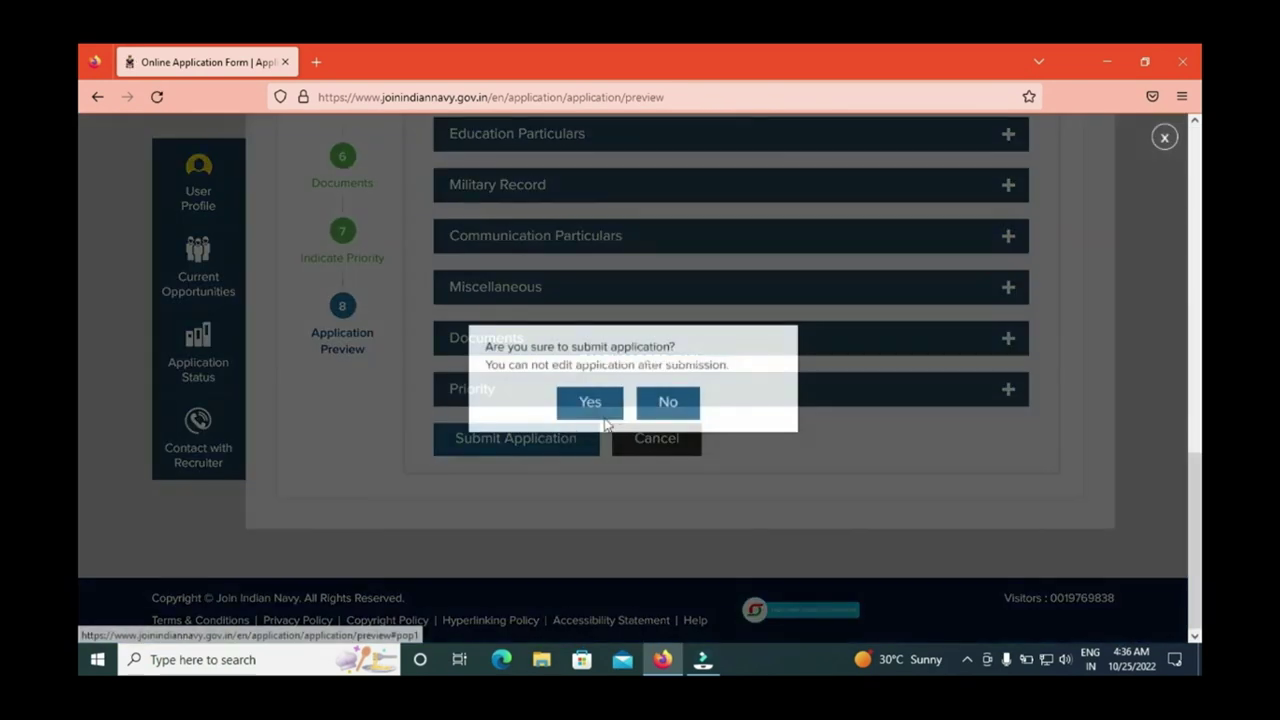
left_click(590, 402)
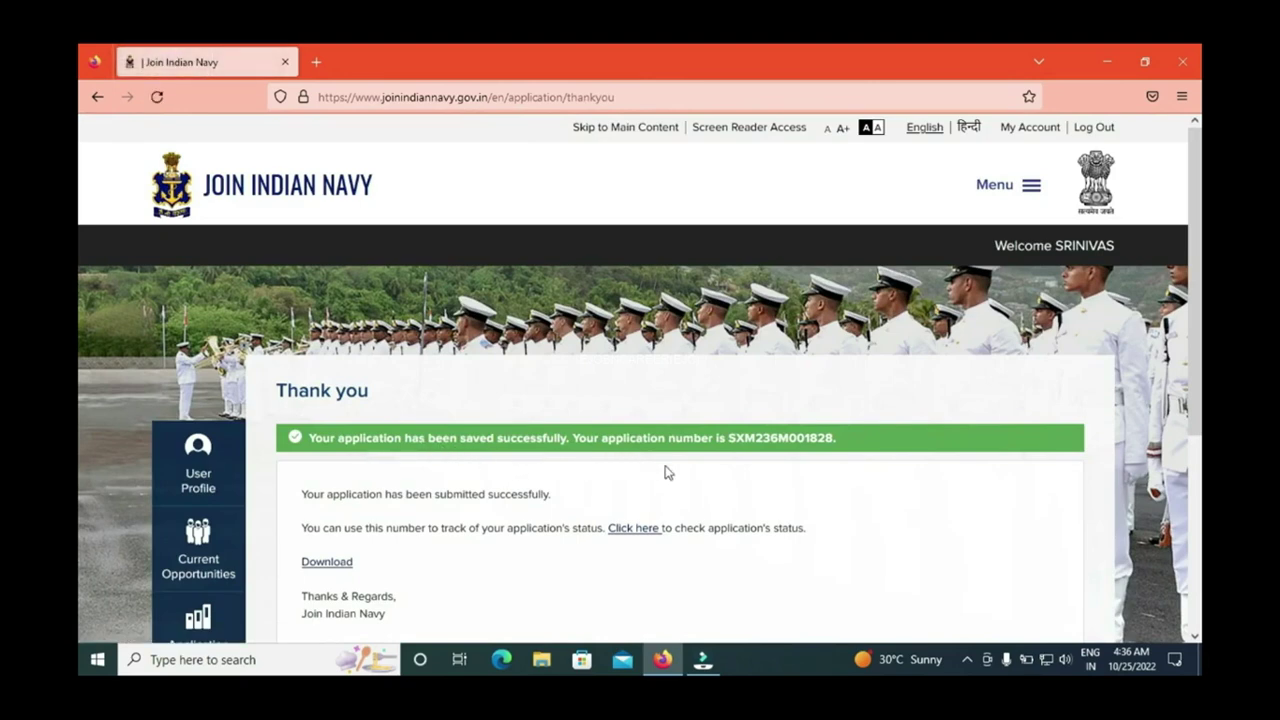
Step: Scroll the Thank you page to read the success message and application number
scroll(80, 400, "down", 2)
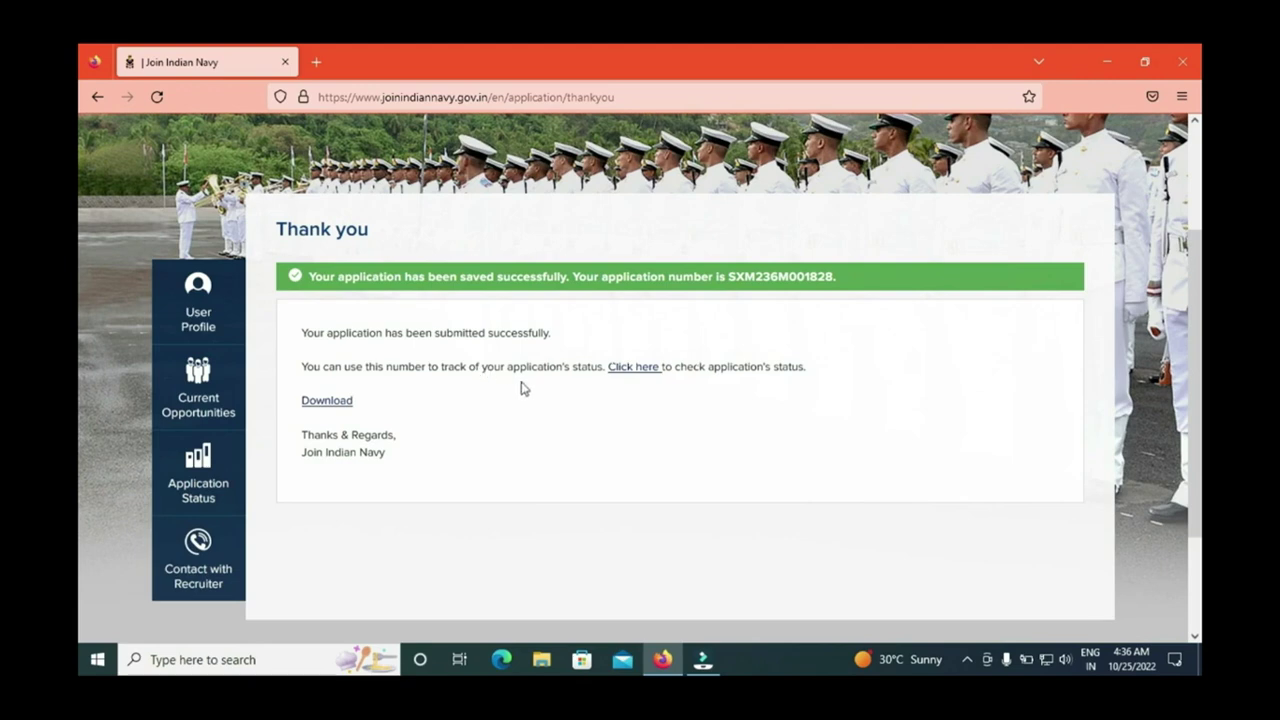
scroll(82, 370, "down", 1)
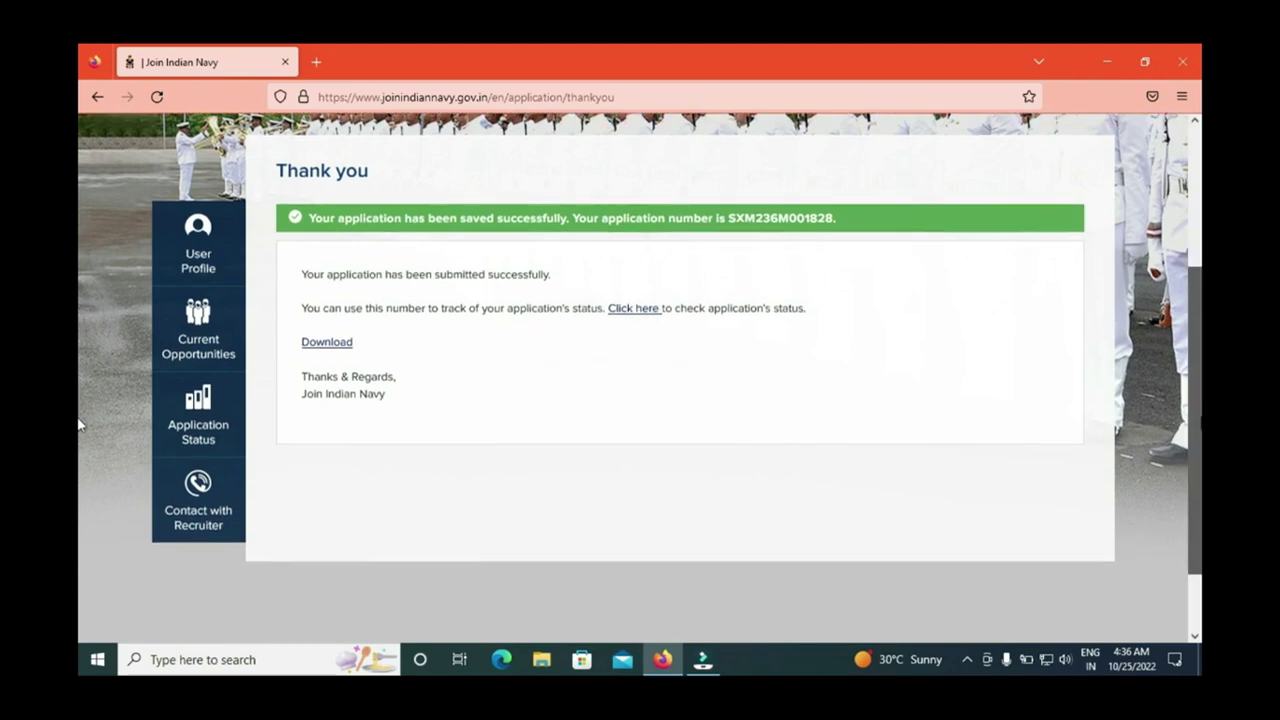
scroll(80, 300, "up", 3)
scroll(80, 280, "up", 1)
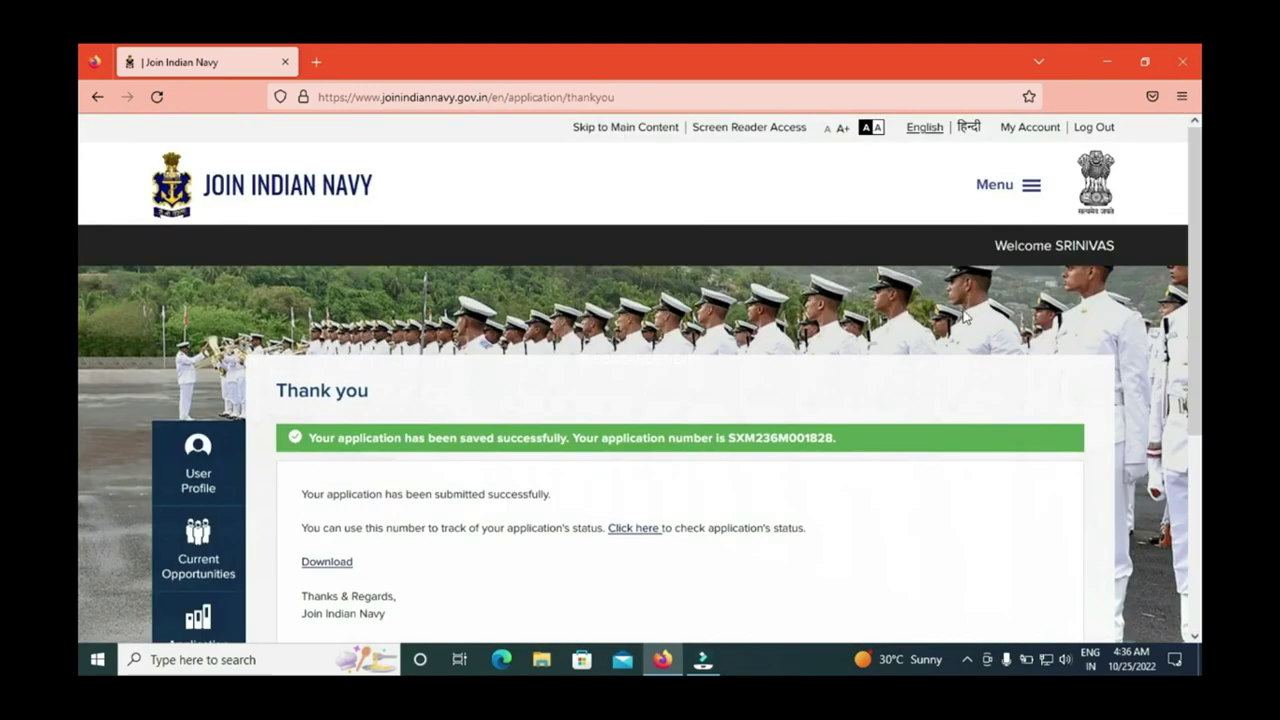